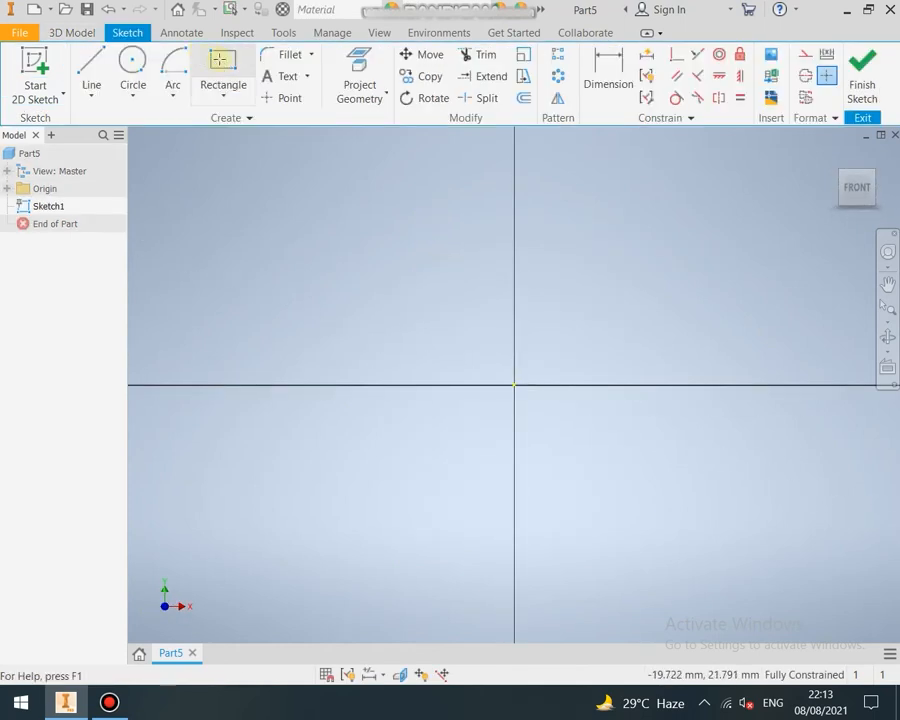
Step: Sketch a two-point rectangle from the origin, up and to the right, about 258 mm wide and 193 mm high
click(218, 62)
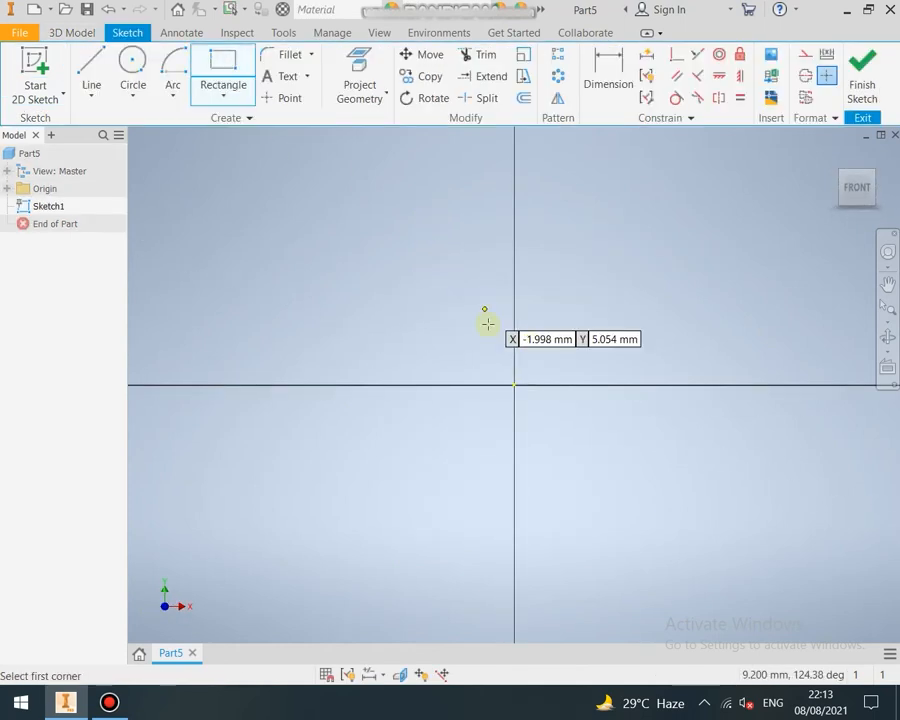
click(513, 384)
middle_drag(513, 384, 376, 452)
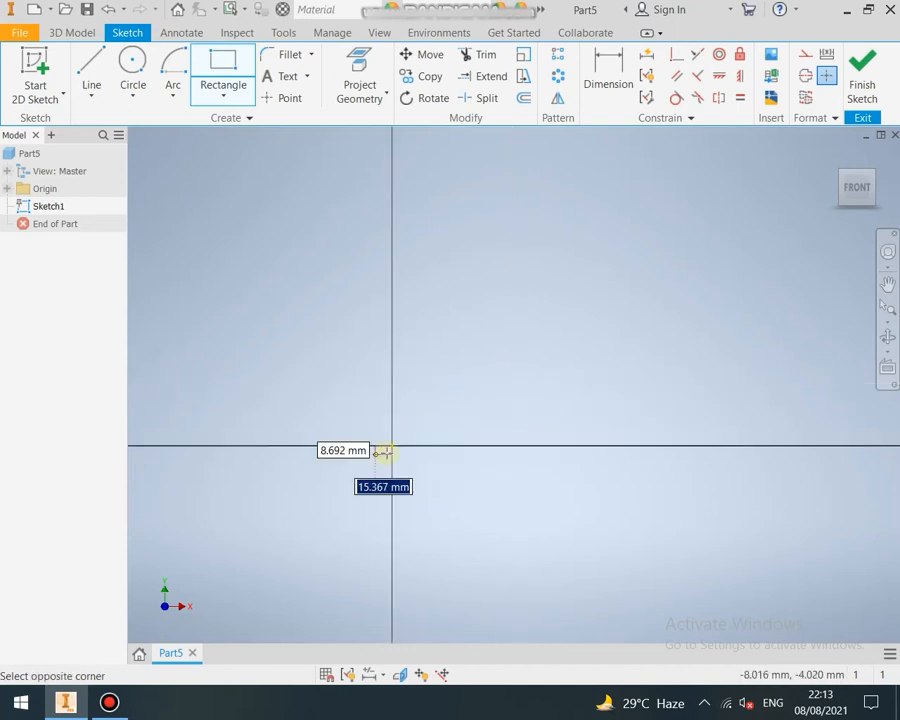
click(668, 238)
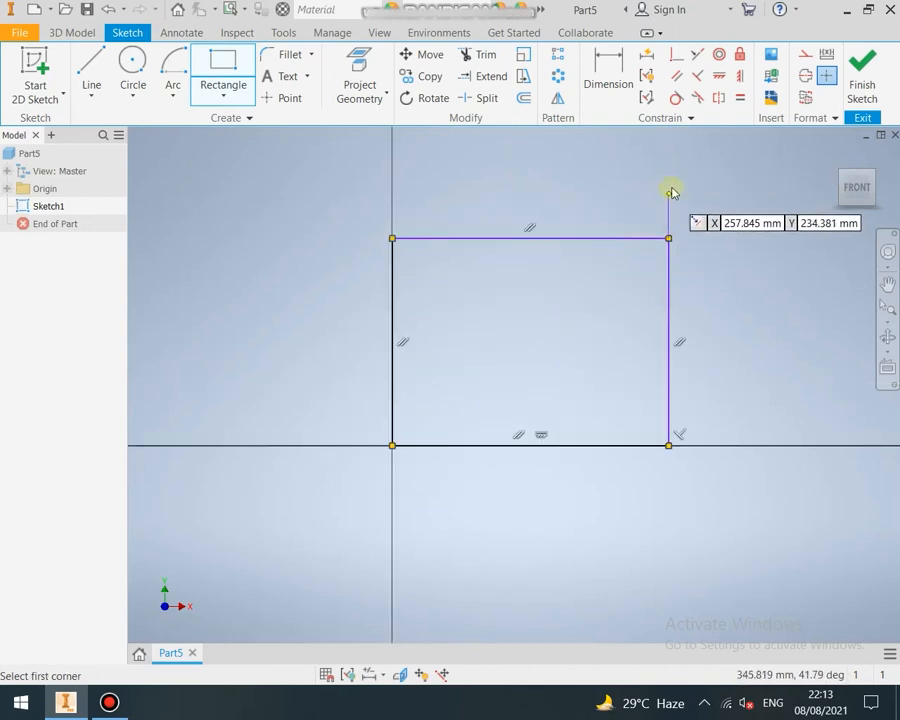
Step: Dimension the rectangle to 96 mm wide and 64 mm high, and finish the sketch
click(610, 85)
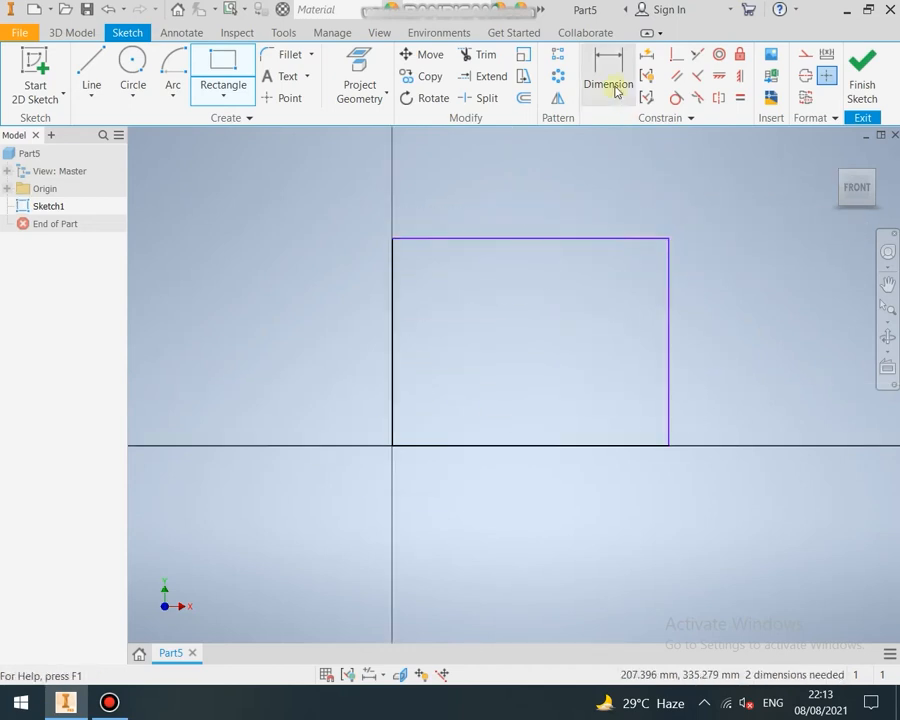
click(527, 469)
click(533, 487)
text(96)
key(Return)
click(493, 380)
click(549, 380)
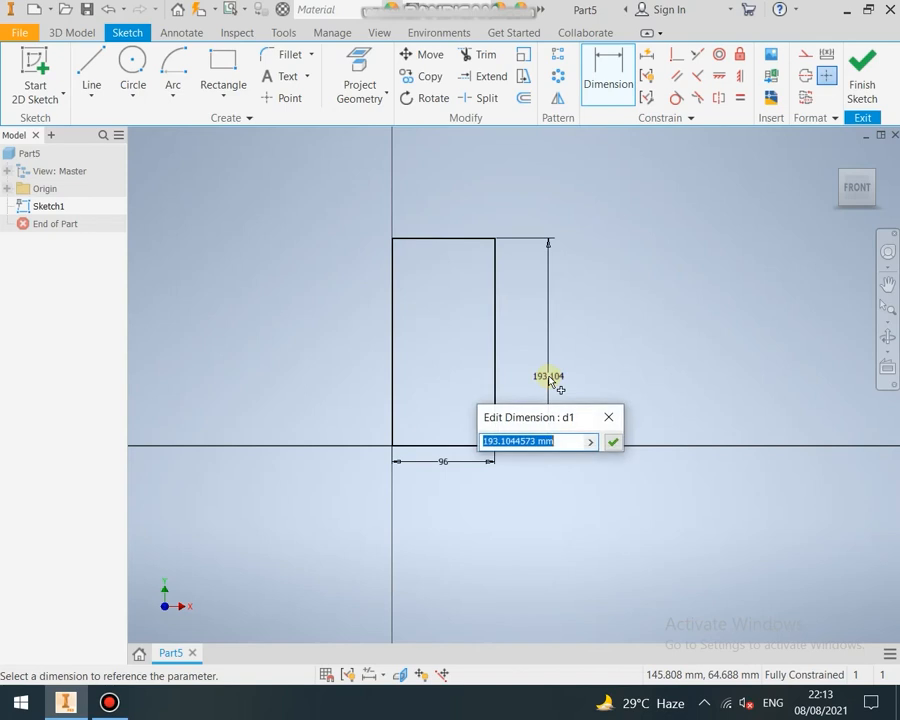
text(64)
key(Return)
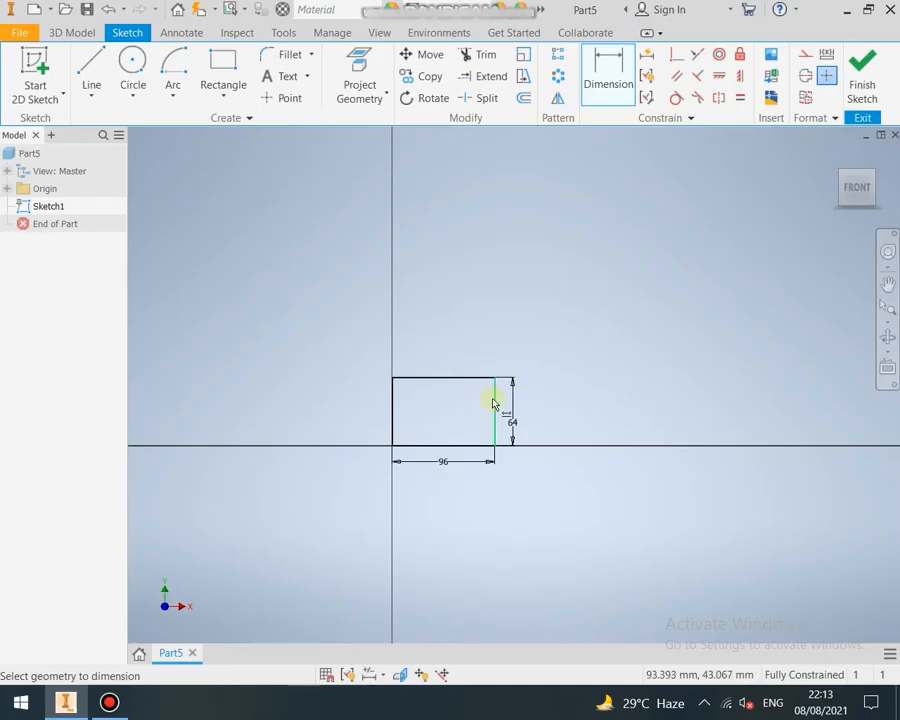
scroll(440, 456, up, 5)
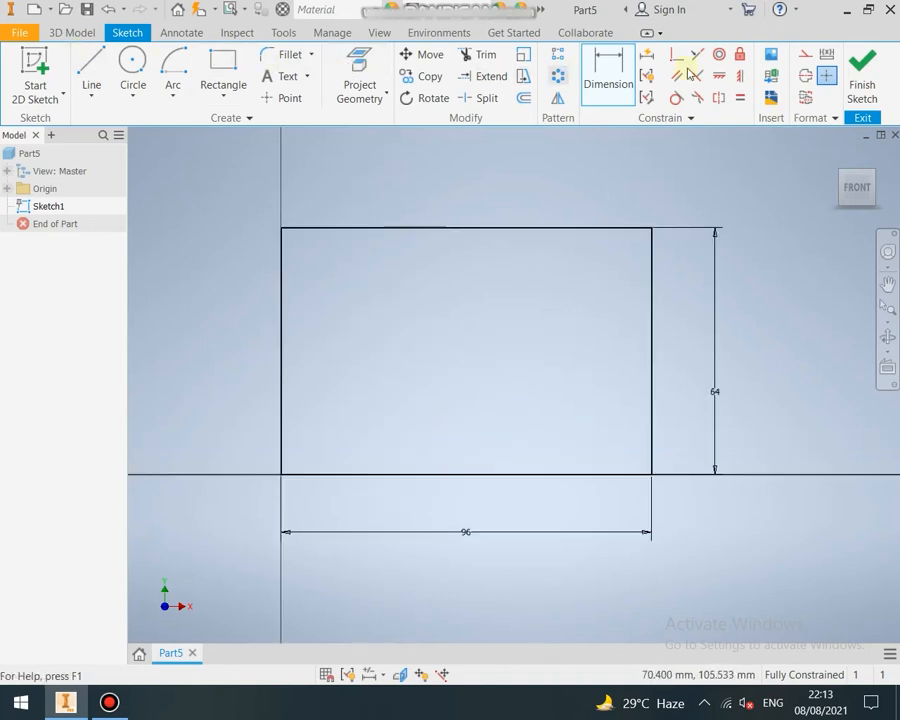
click(862, 72)
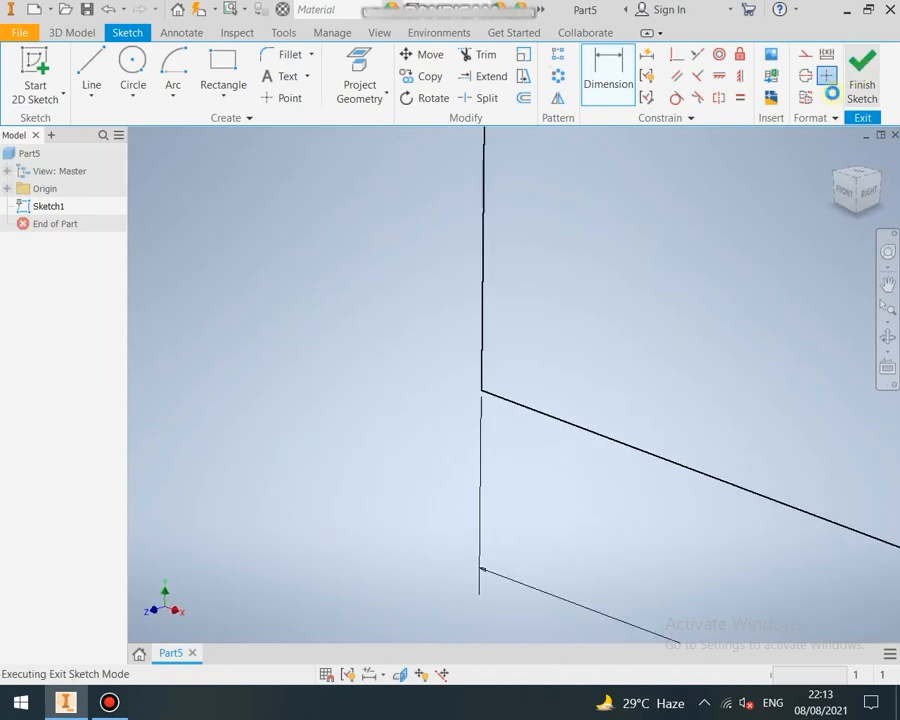
Step: Look straight at the sketch plane and set the current view as the Top view
click(845, 197)
right_click(850, 197)
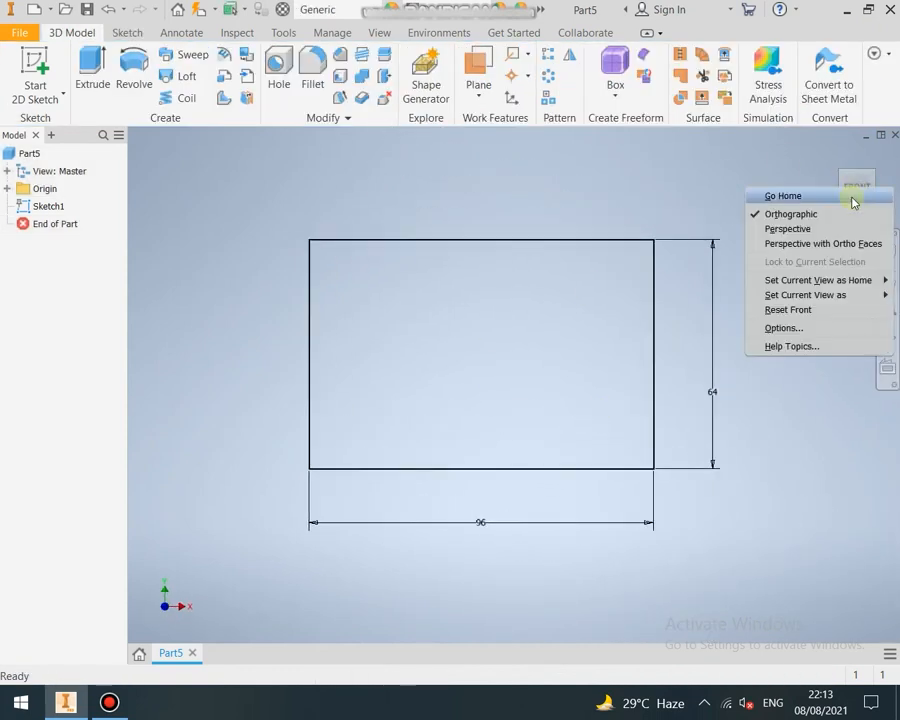
mouse_move(777, 296)
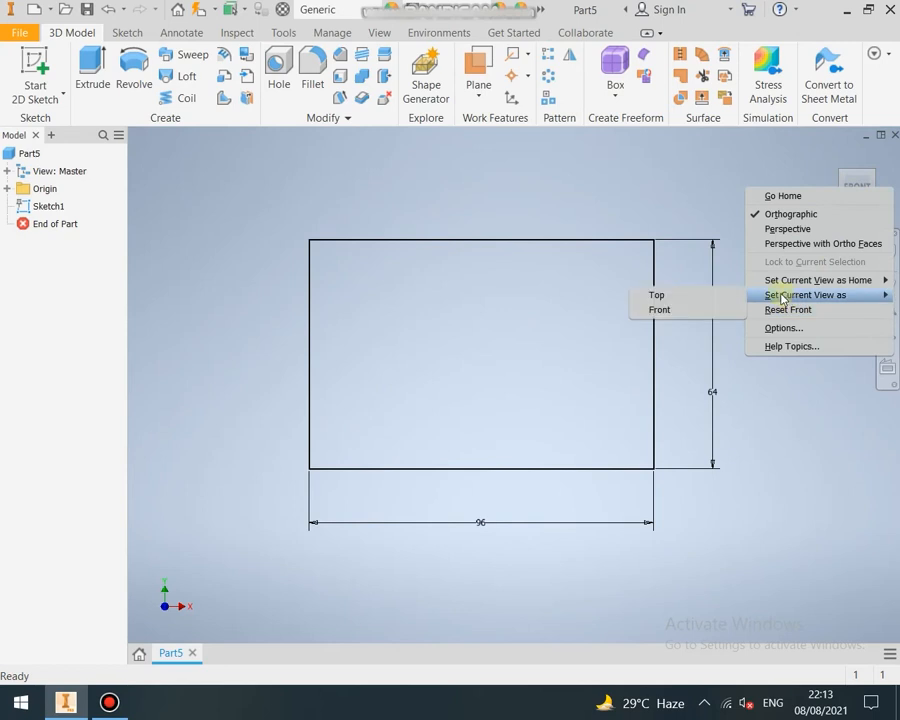
click(706, 296)
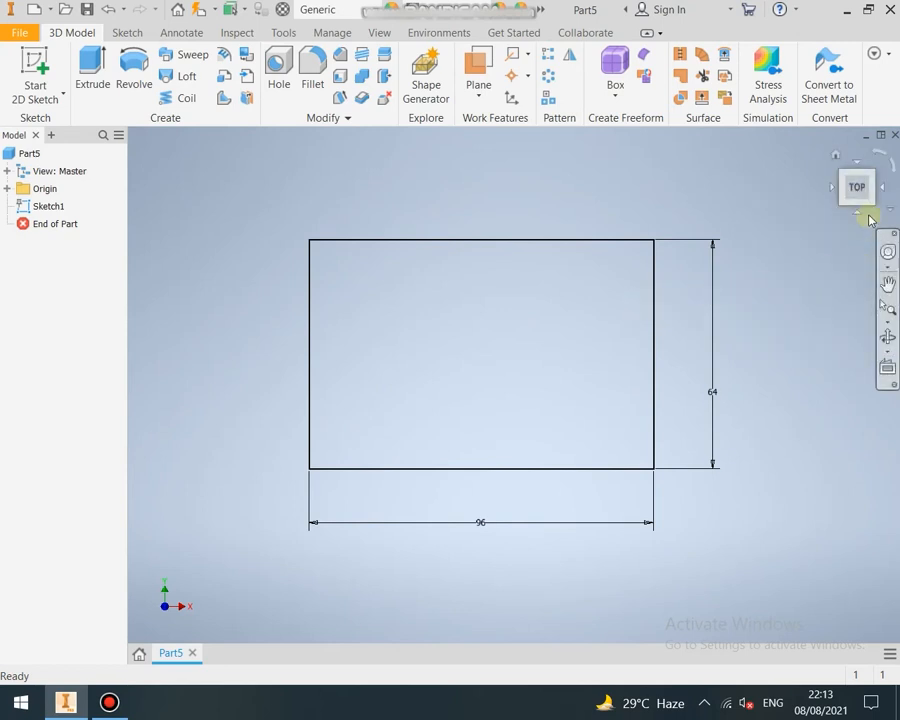
Step: Turn to the isometric view showing the top, front and right faces, and set it as the home view
click(857, 218)
click(871, 175)
right_click(852, 188)
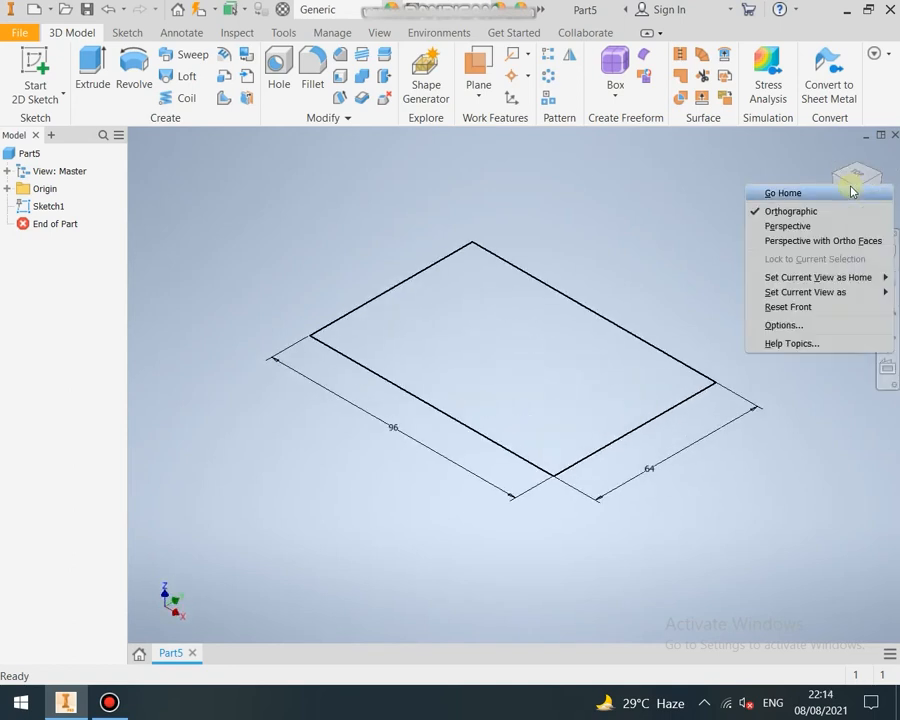
mouse_move(758, 278)
click(707, 292)
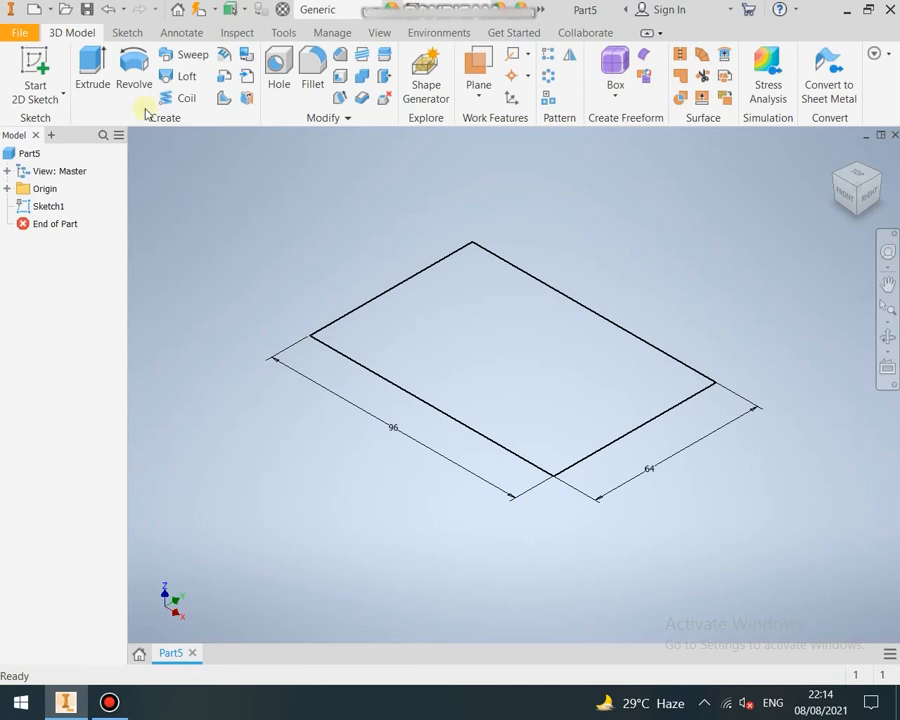
Step: Extrude the 96 by 64 mm rectangle upward by 16 mm to form the base plate
click(97, 85)
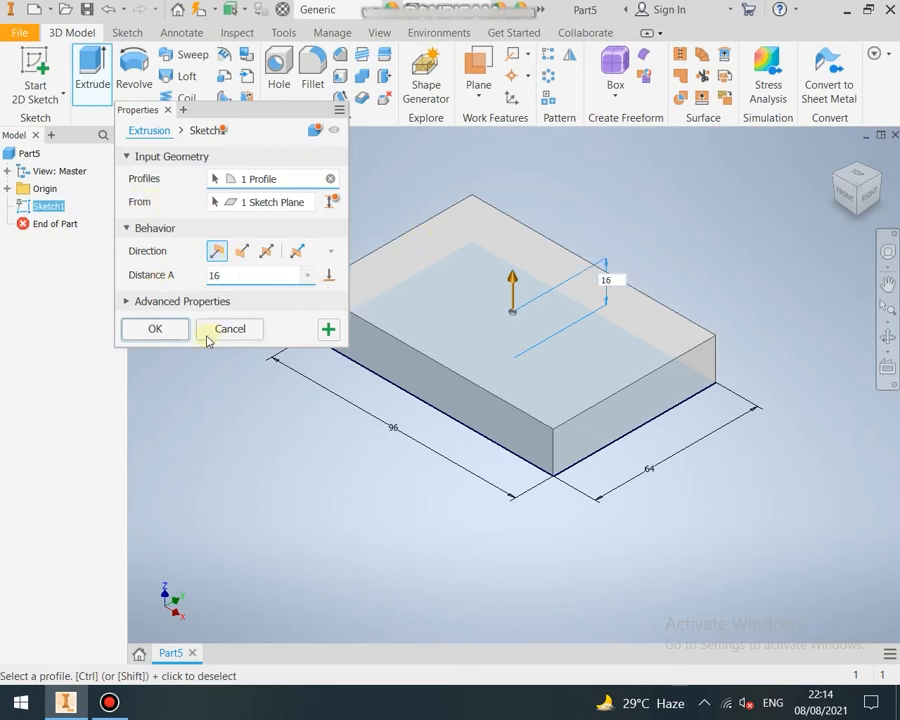
click(156, 330)
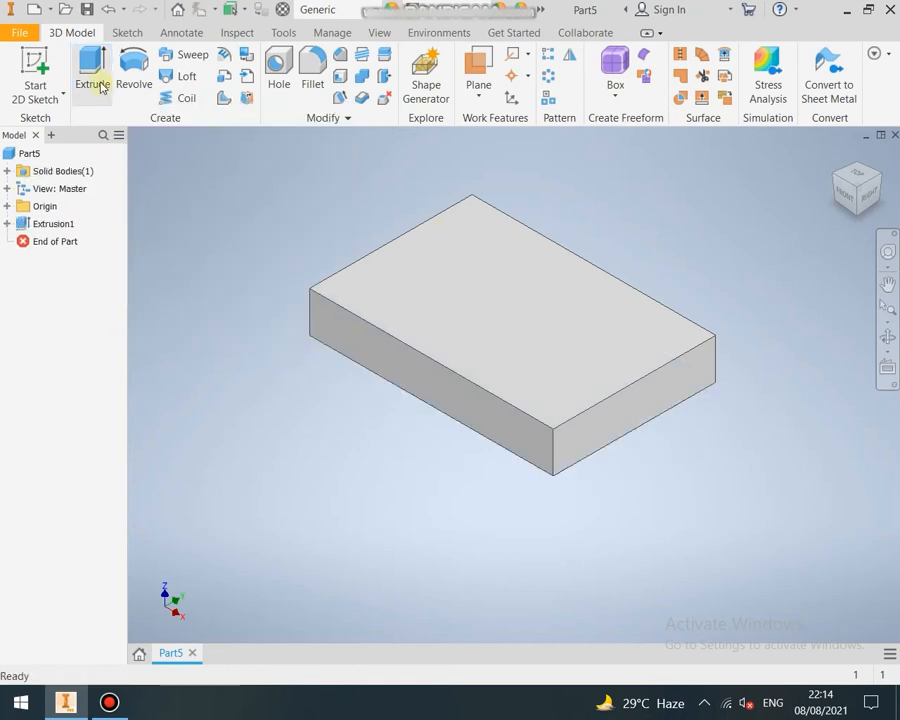
Step: Start a sketch on the base plate's top face, viewed from above with its long side horizontal
click(35, 85)
click(501, 340)
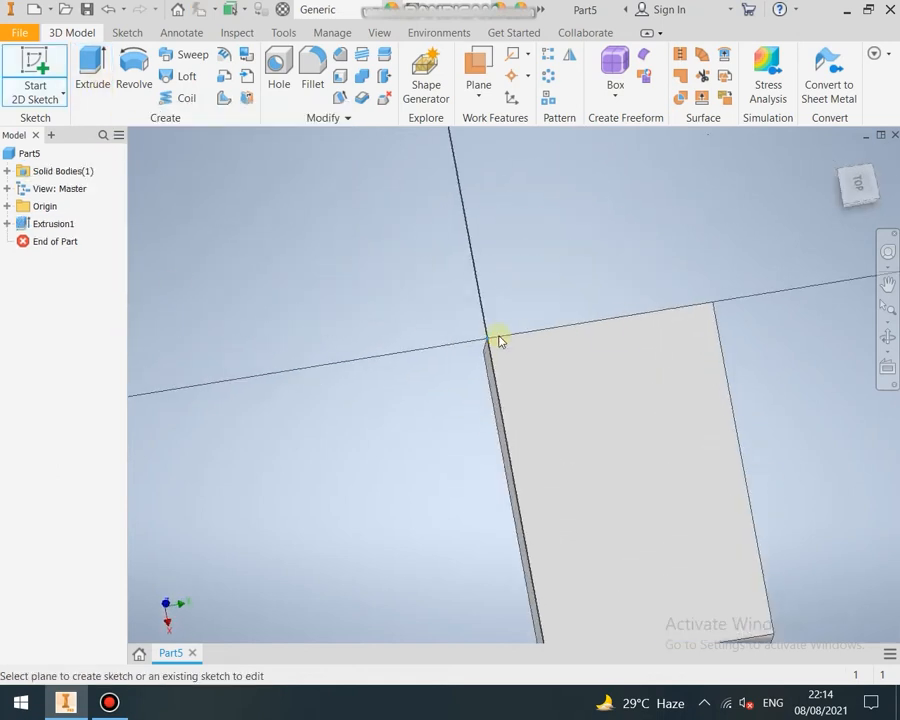
click(876, 160)
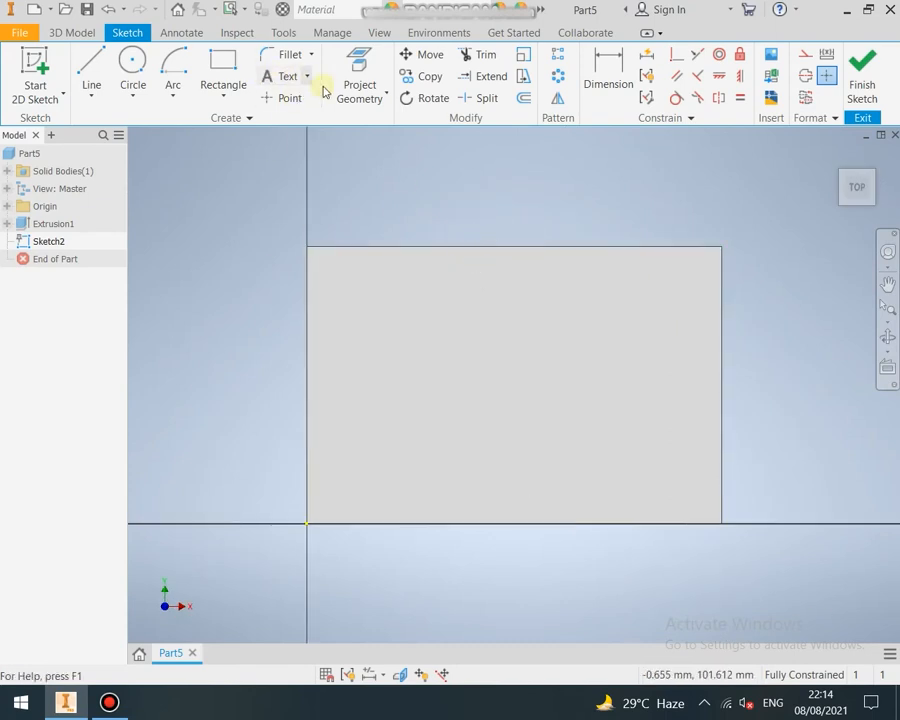
click(222, 70)
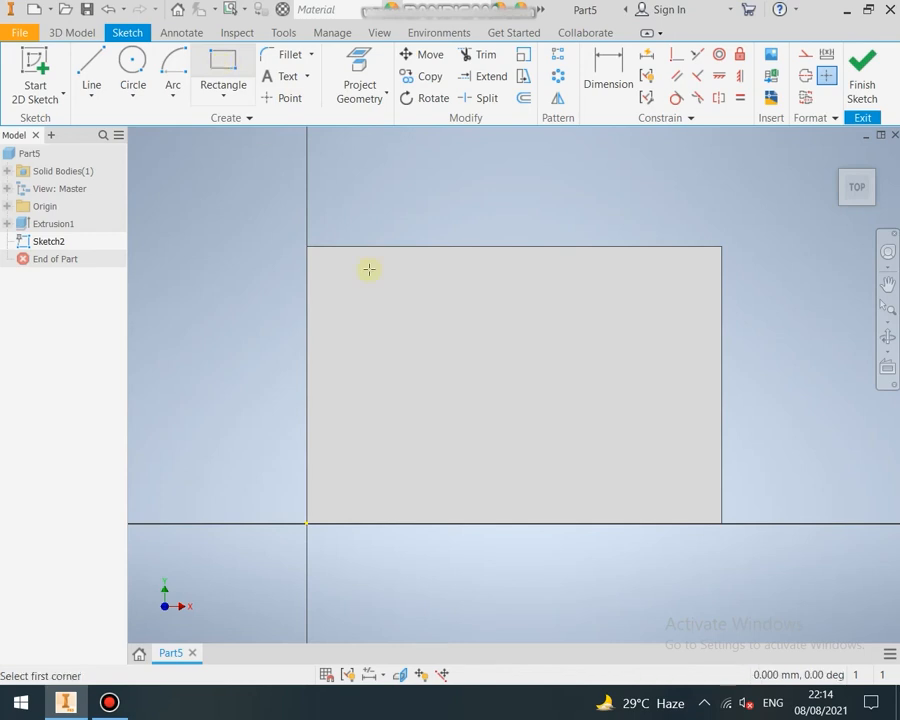
click(305, 246)
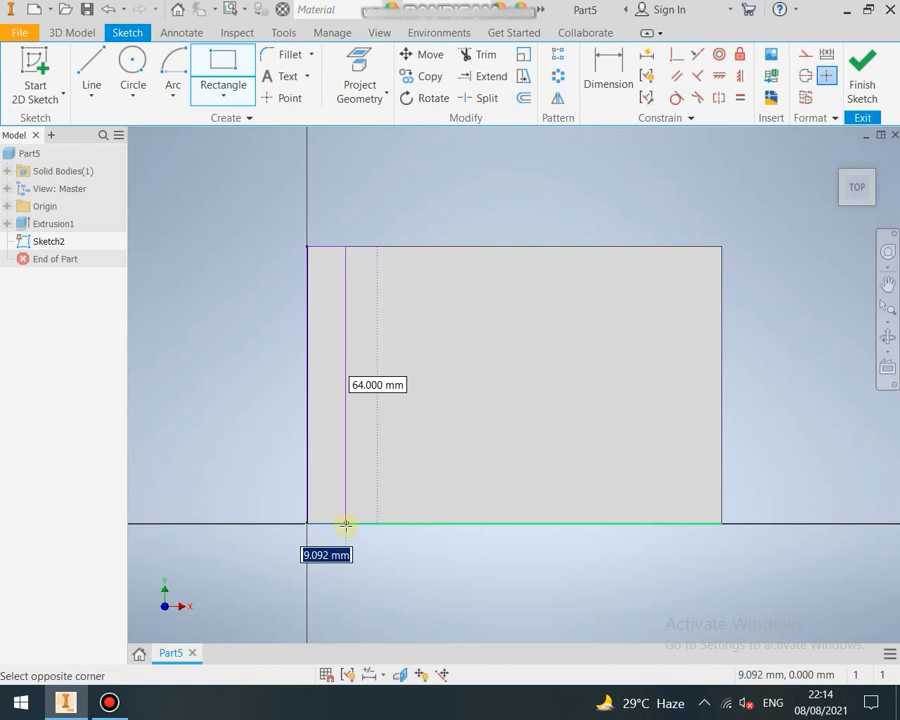
key(Escape)
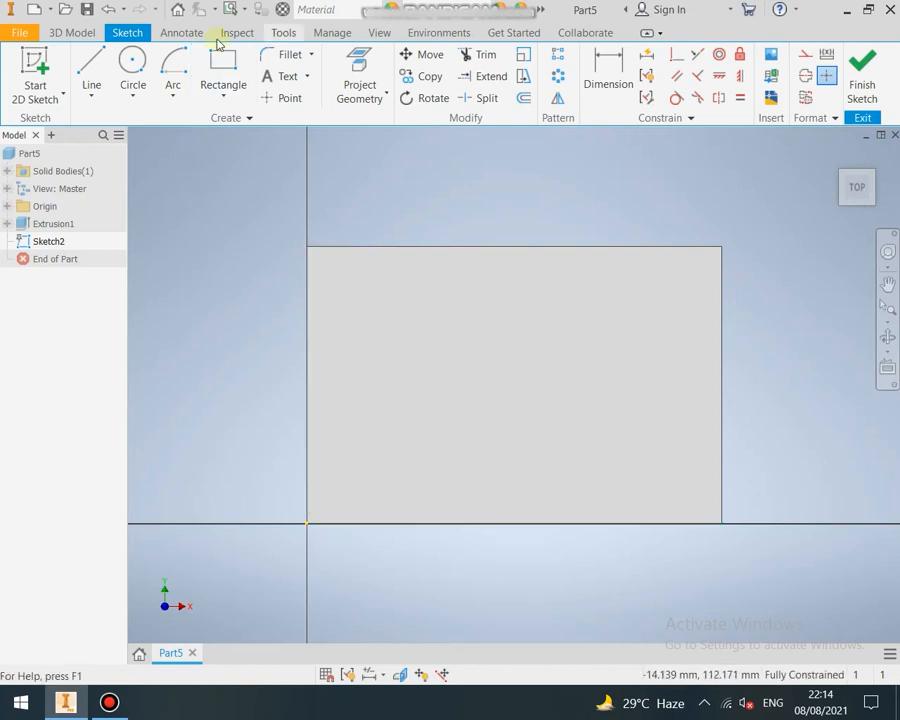
Step: Sketch a line across the full 64 mm depth of the top face, about 6 mm from and parallel to its left edge
click(91, 72)
click(330, 246)
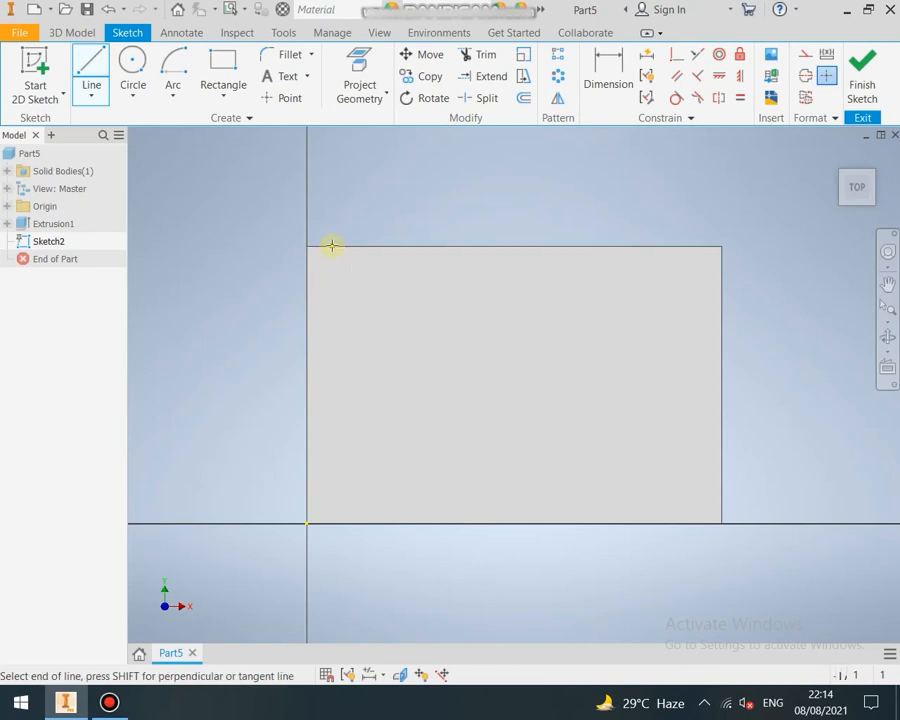
click(330, 524)
key(Escape)
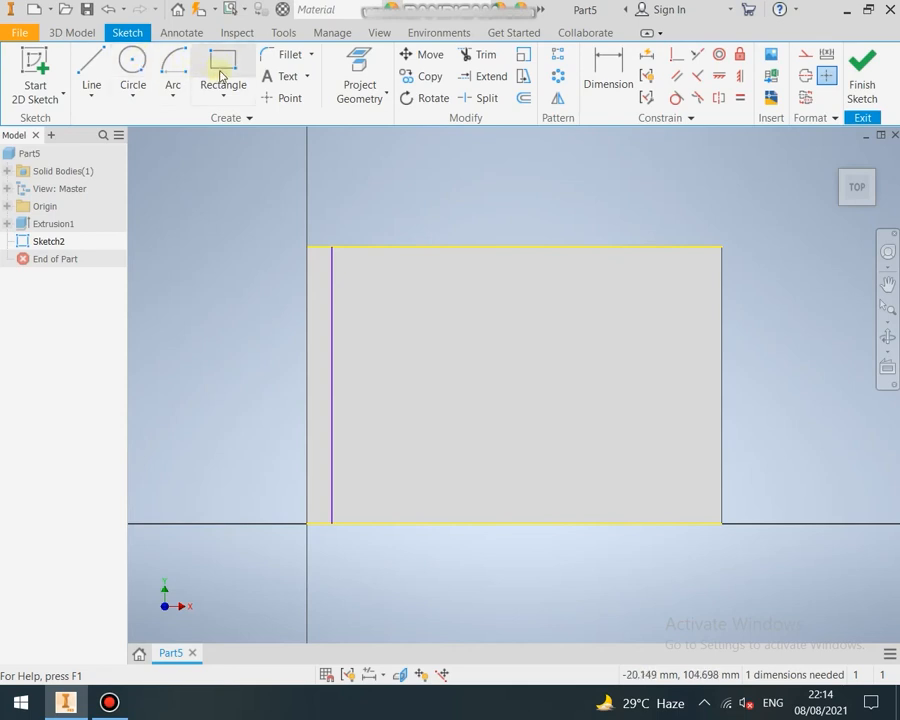
Step: Dimension the line 16 mm from the plate's left edge and finish the sketch
click(610, 76)
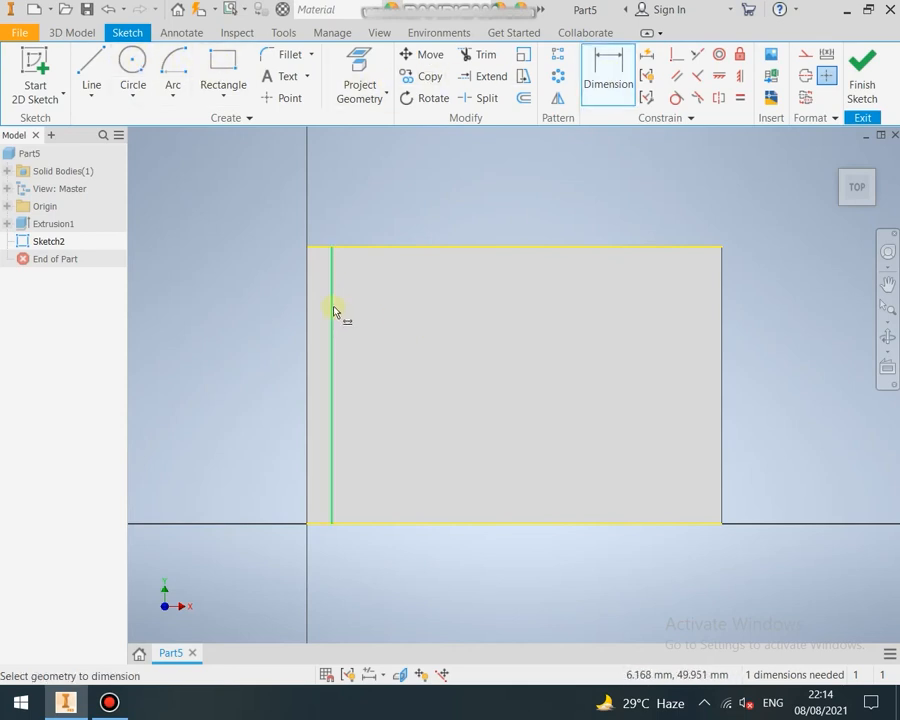
click(332, 302)
click(308, 296)
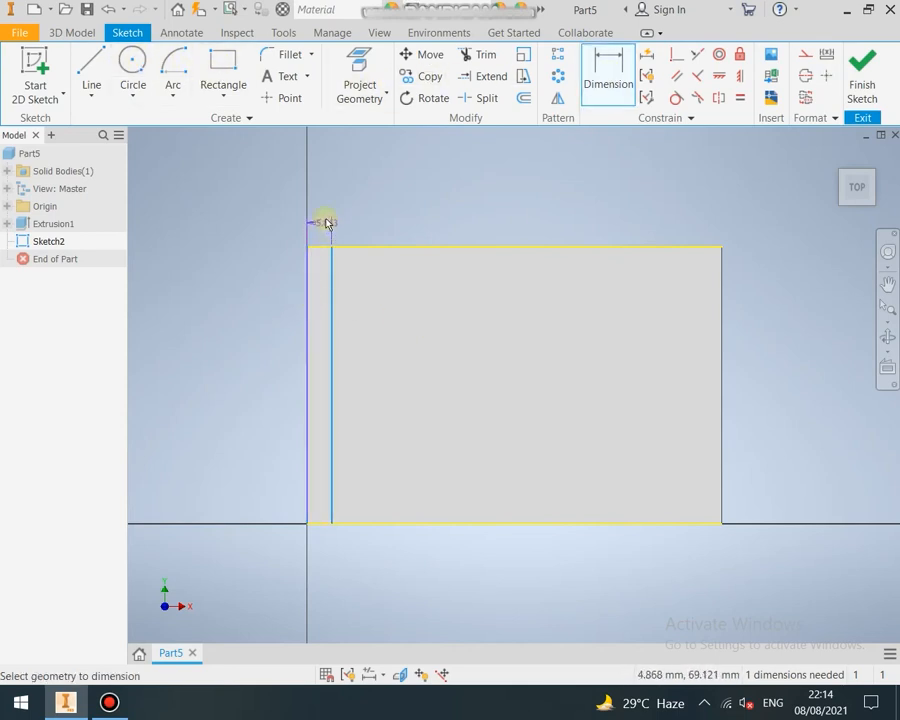
click(326, 219)
text(16)
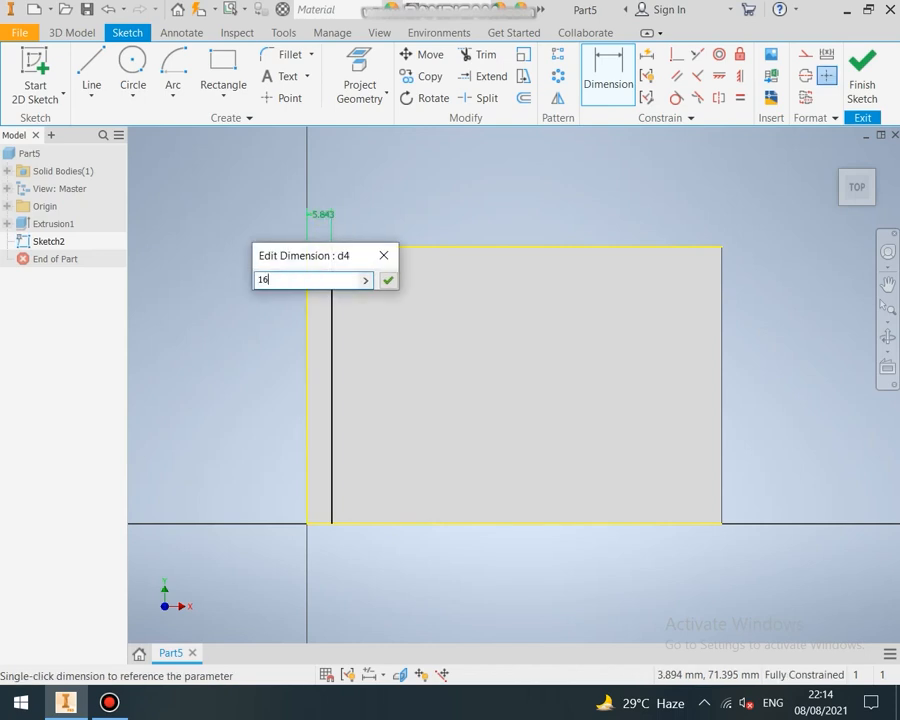
click(388, 280)
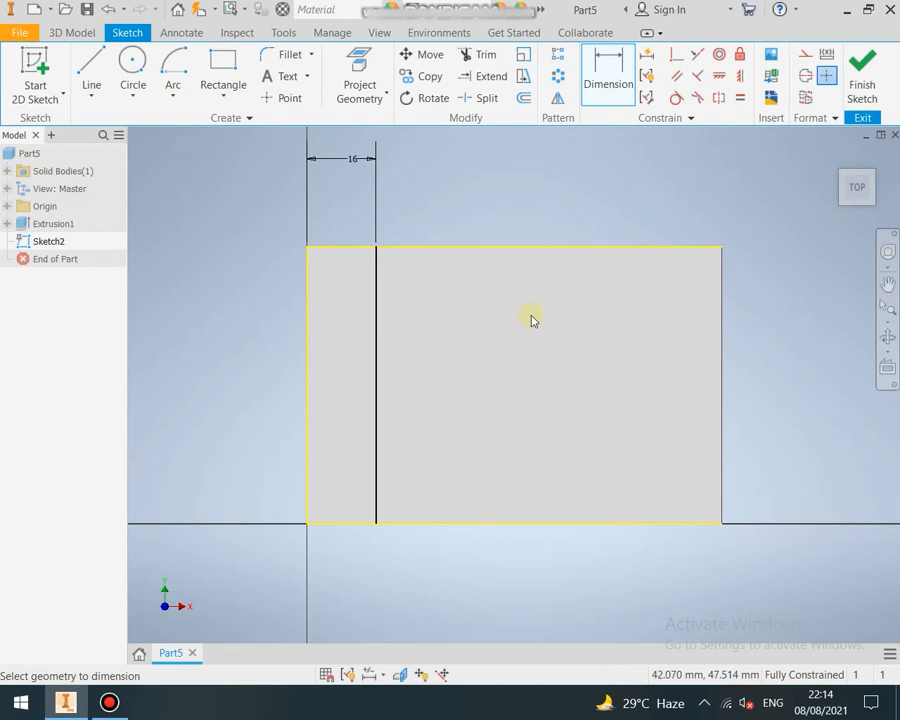
click(866, 80)
Step: Extrude the 16 mm wide strip on the top face upward by 48 mm, joined to the base plate
key(e)
scroll(710, 460, up, 4)
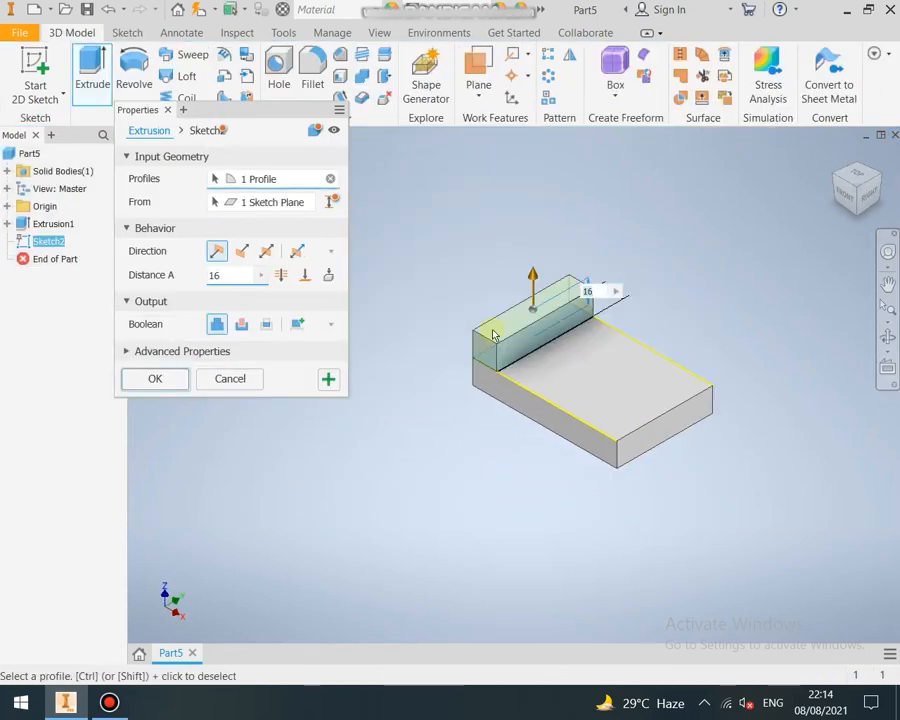
scroll(500, 335, down, 5)
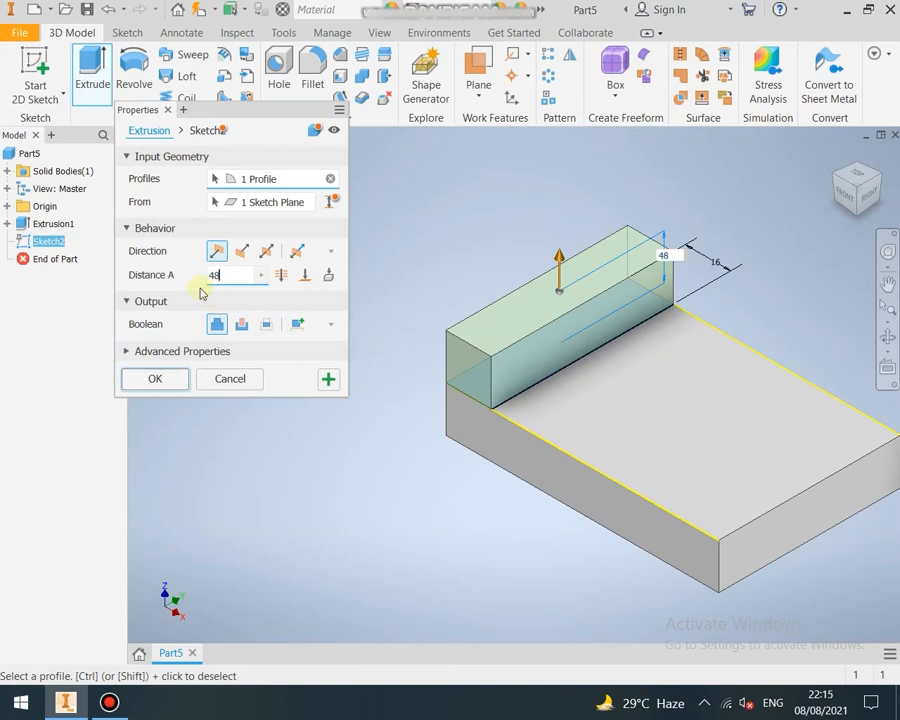
click(155, 379)
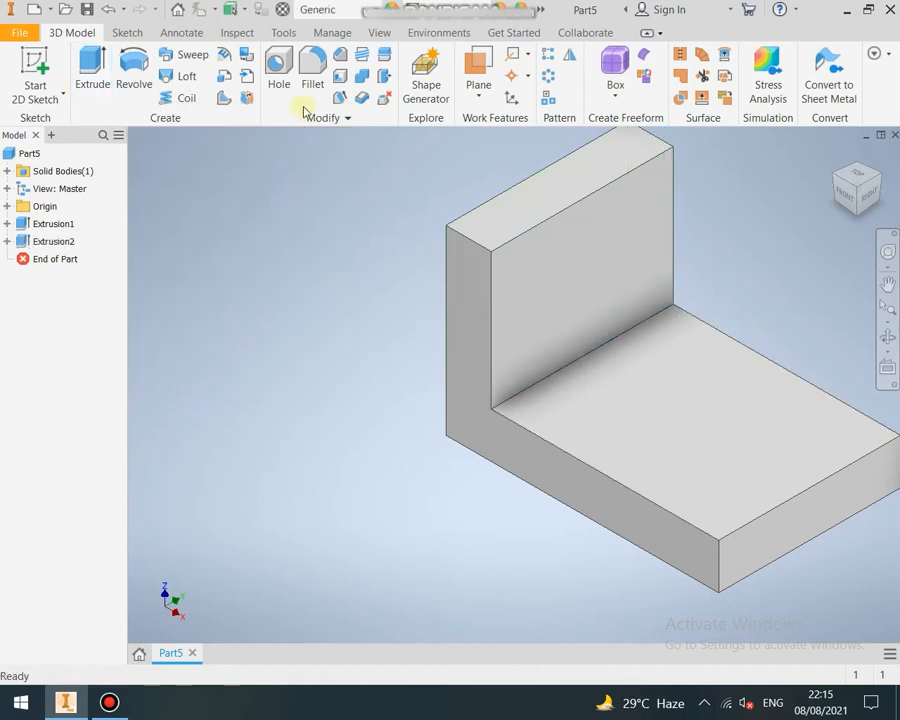
Step: Fillet the upper front edge of the upright wall with a 32 mm radius
click(312, 72)
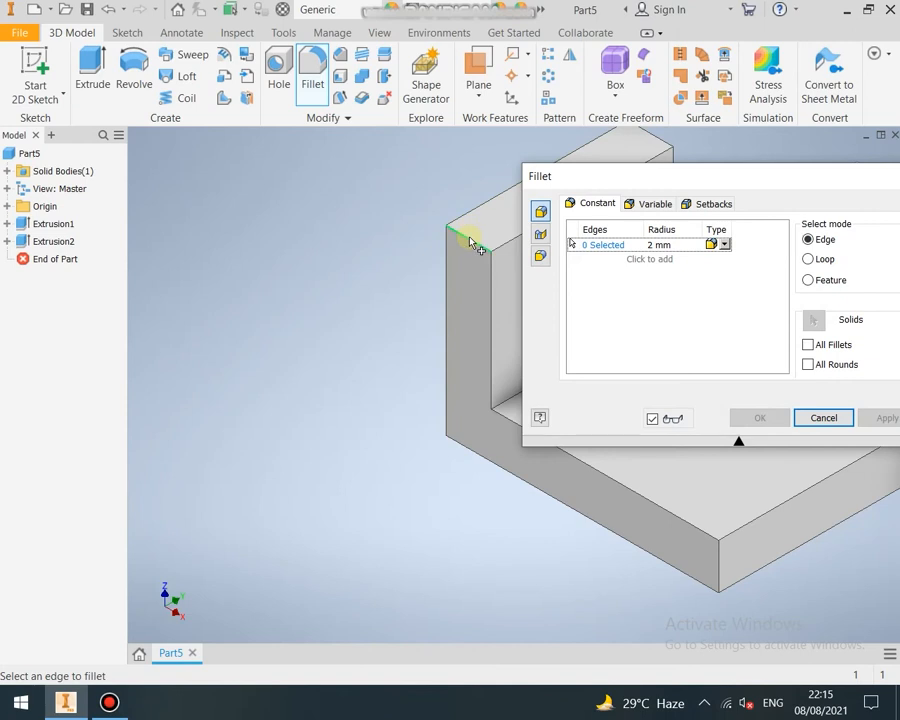
click(474, 244)
scroll(270, 350, down, 3)
scroll(320, 362, up, 4)
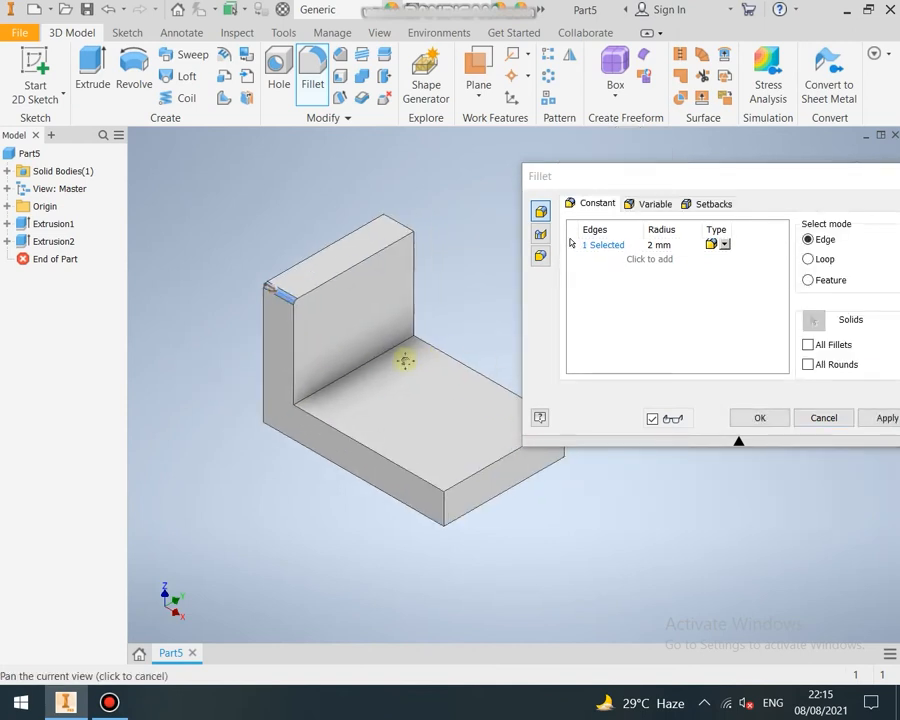
middle_drag(405, 362, 378, 360)
drag(617, 177, 628, 150)
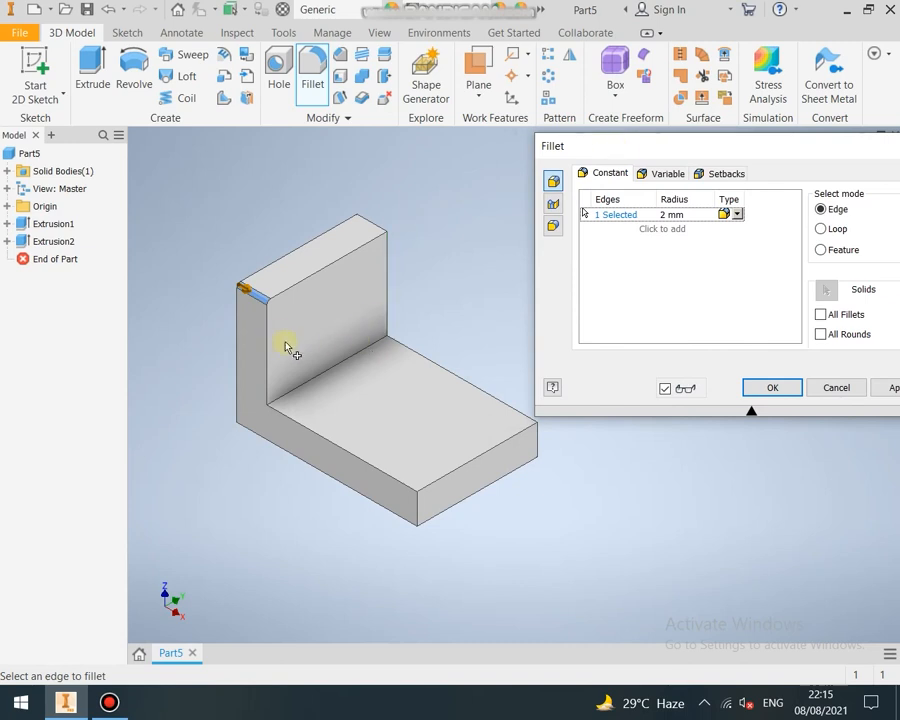
click(672, 216)
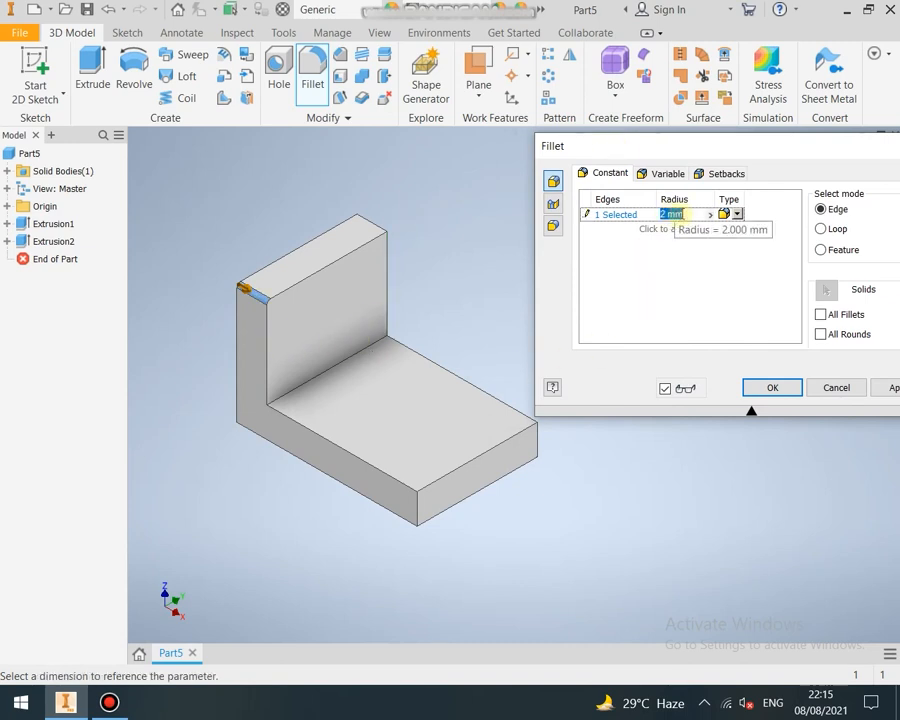
text(32)
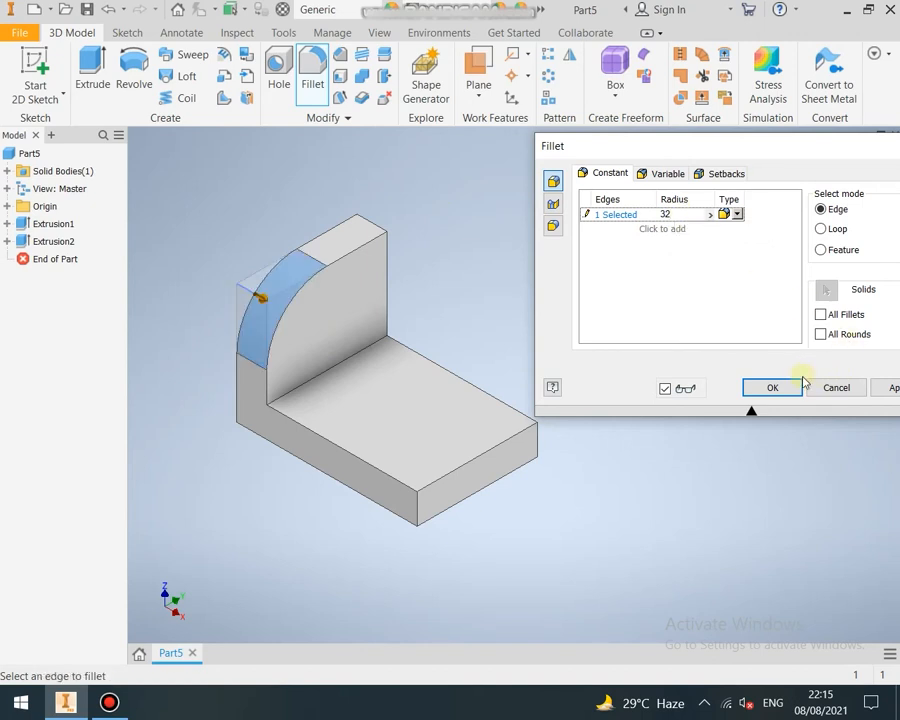
click(777, 390)
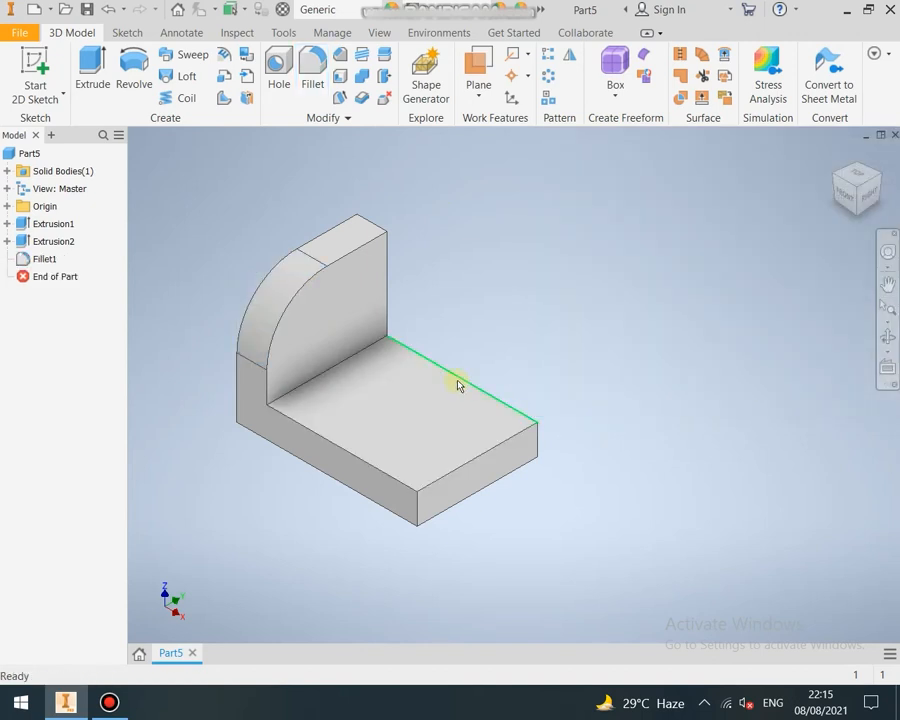
Step: Sketch a rectangle about 41 mm deep on the plate's top face, starting from the corner where the upright wall meets the rear edge
click(32, 68)
click(375, 397)
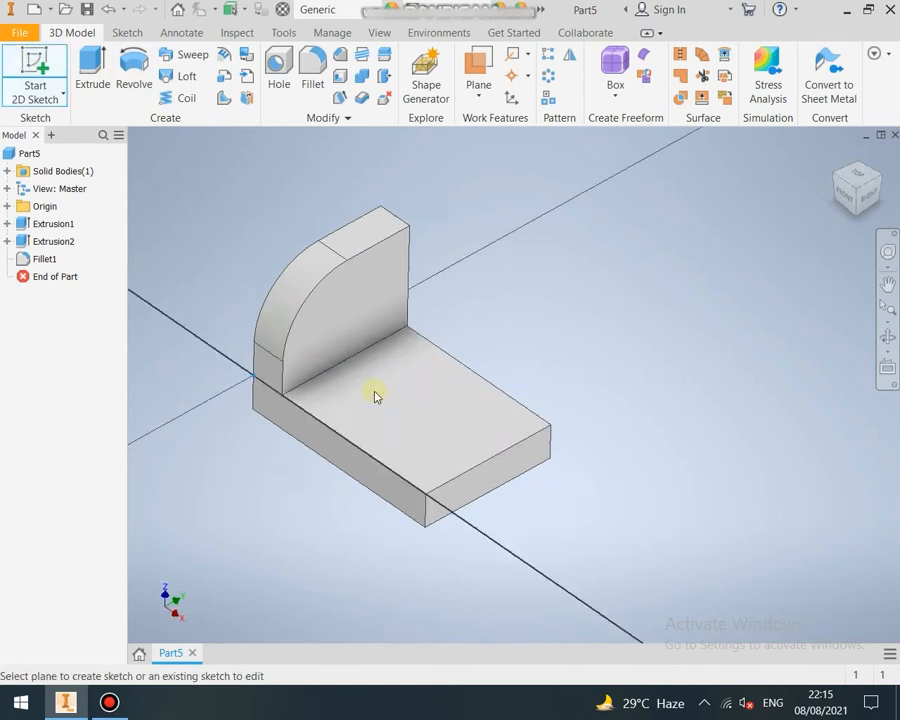
click(873, 160)
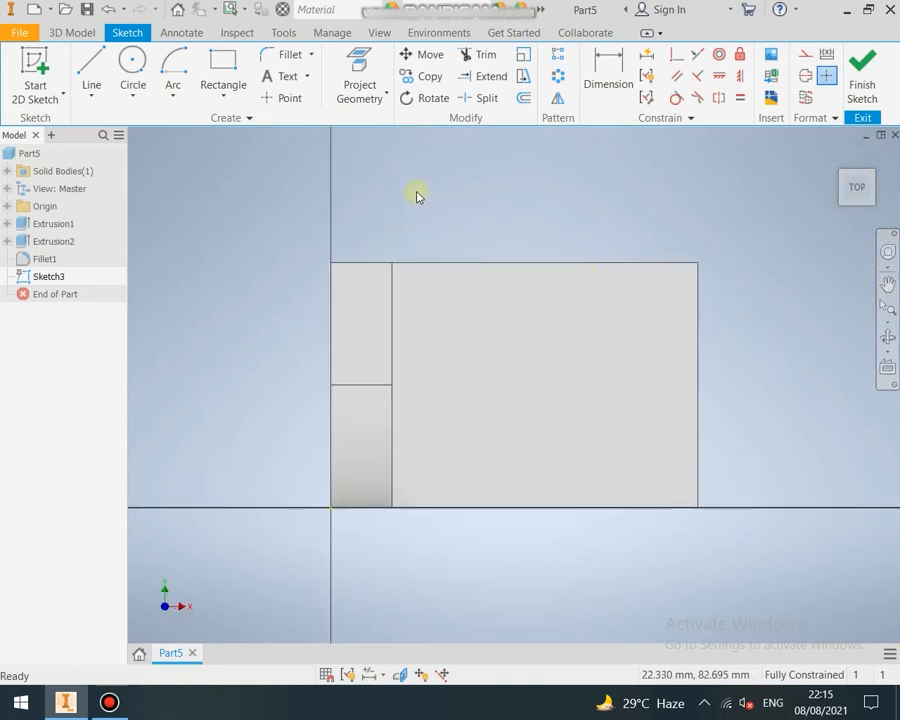
click(222, 64)
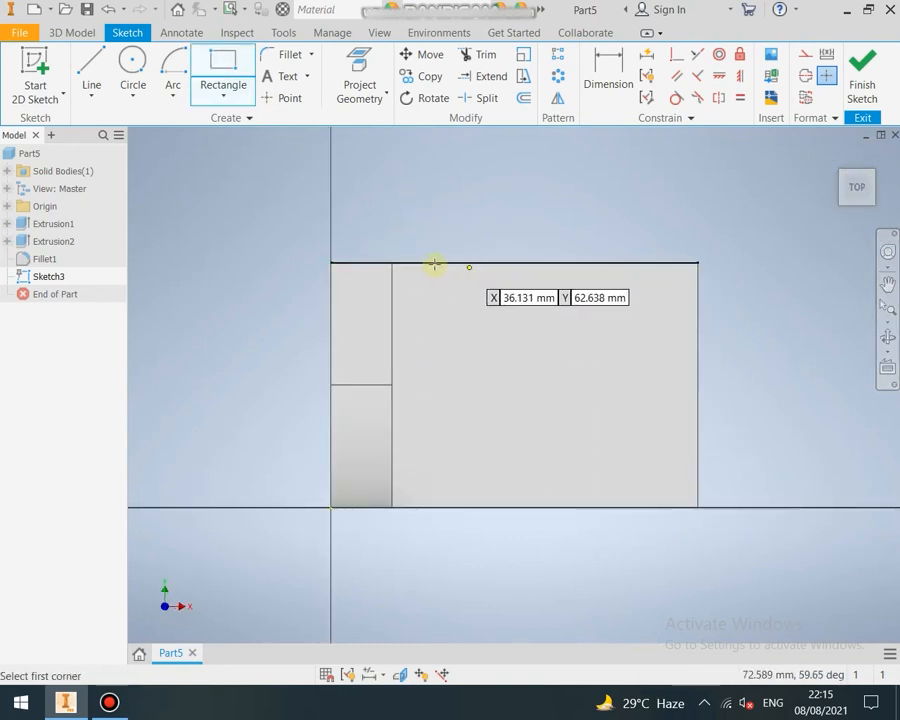
click(392, 264)
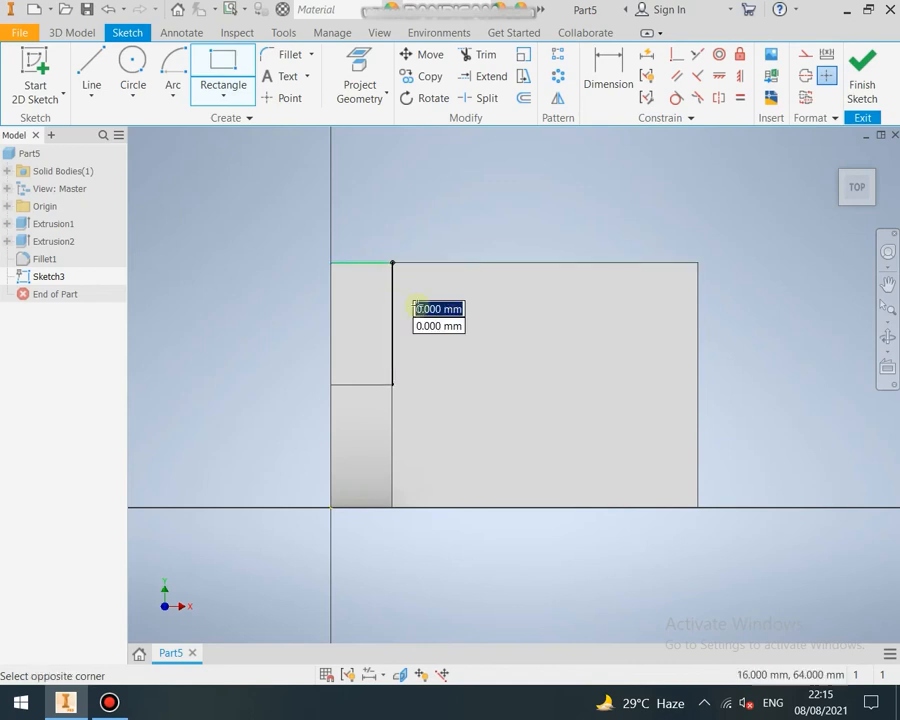
click(542, 418)
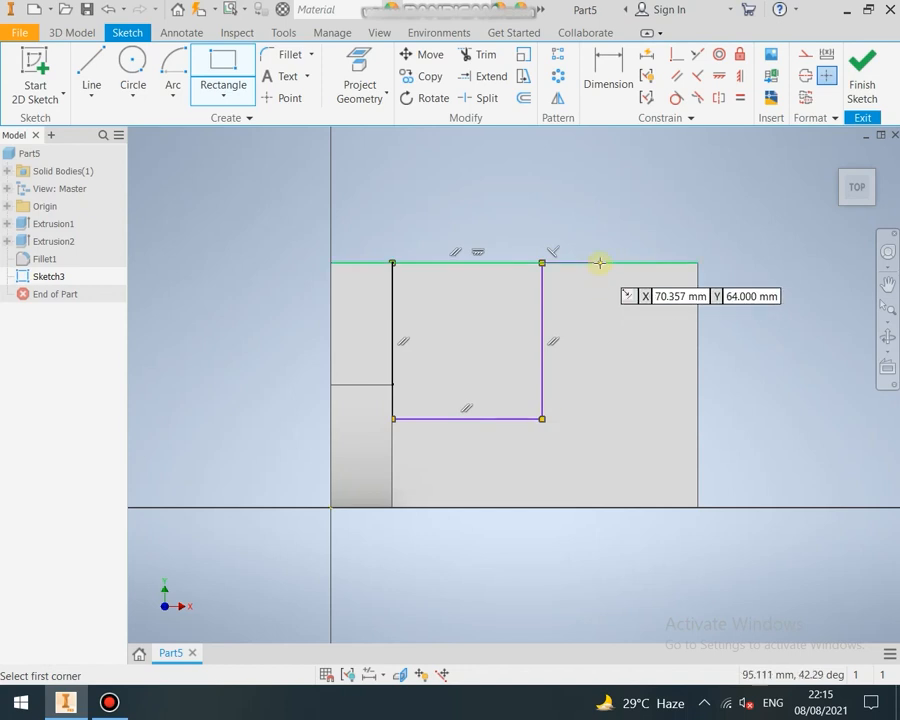
key(Escape)
Step: Dimension the rectangle's width along the plate's rear edge as 40 mm
click(612, 66)
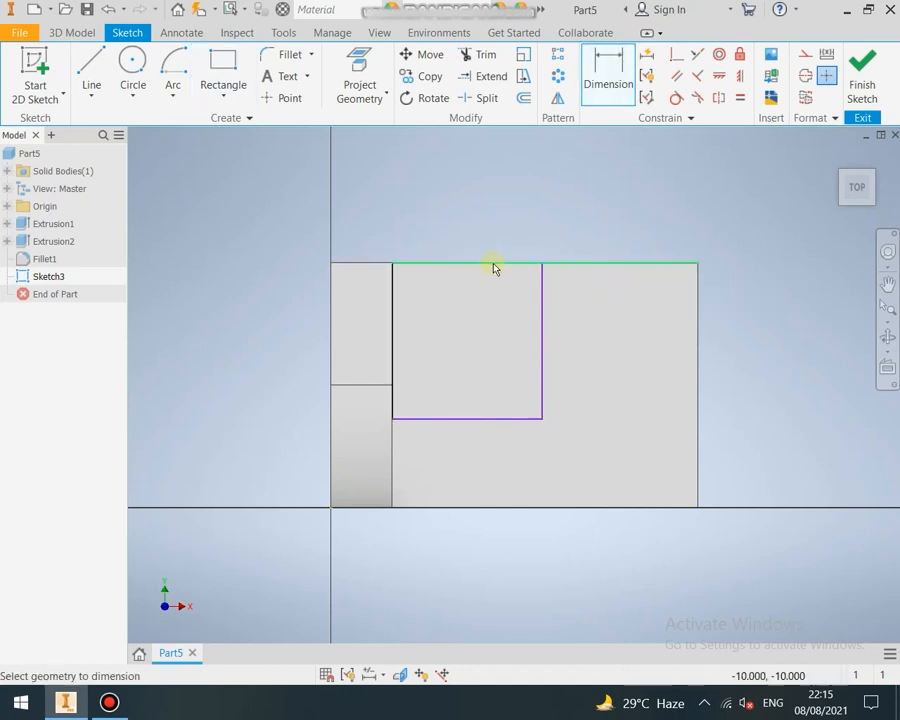
click(493, 266)
click(475, 232)
text(40)
key(Return)
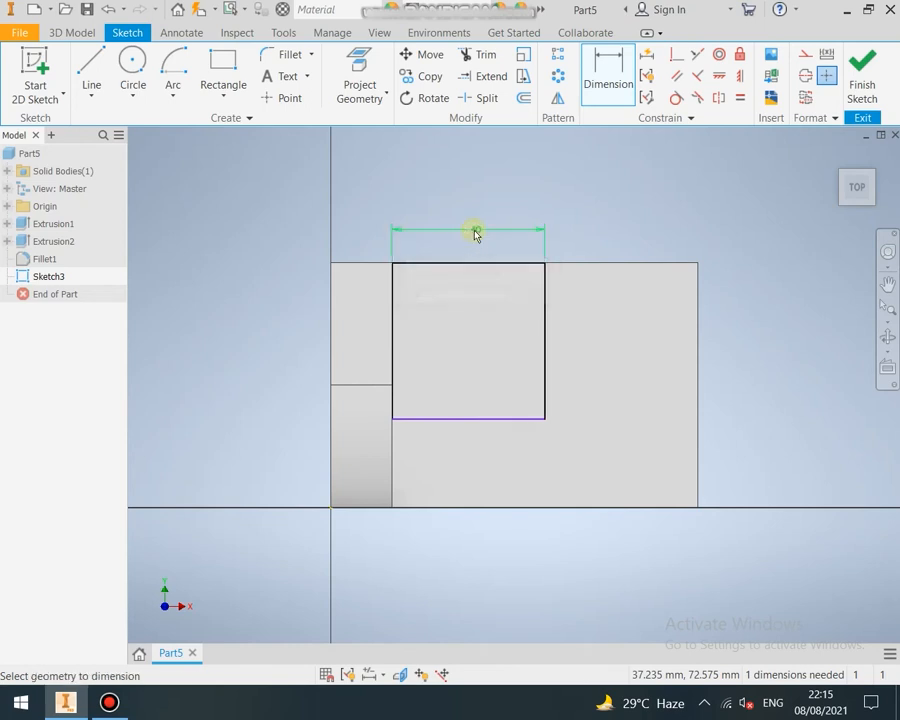
click(547, 350)
click(581, 346)
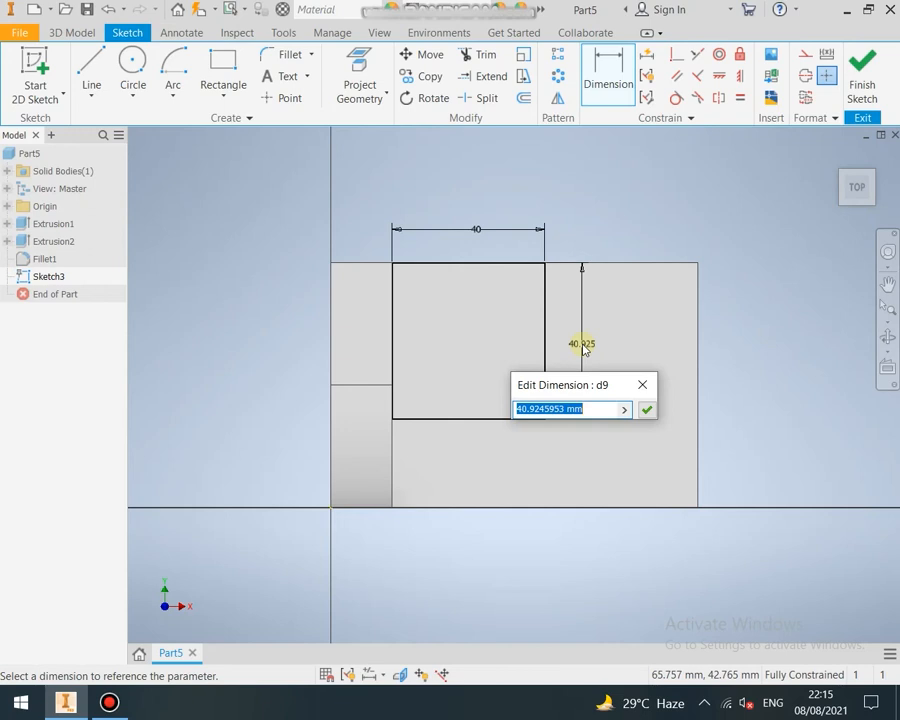
key(Escape)
key(Escape)
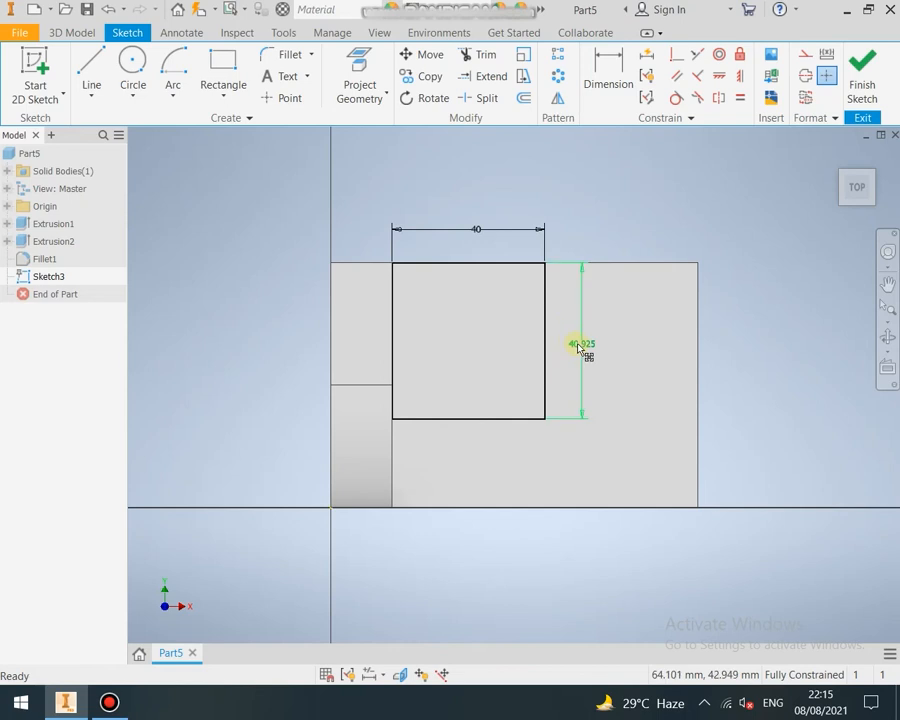
click(581, 346)
key(Delete)
Step: Dimension the rectangle's front edge 22 mm from the plate's front edge and finish the sketch
click(608, 72)
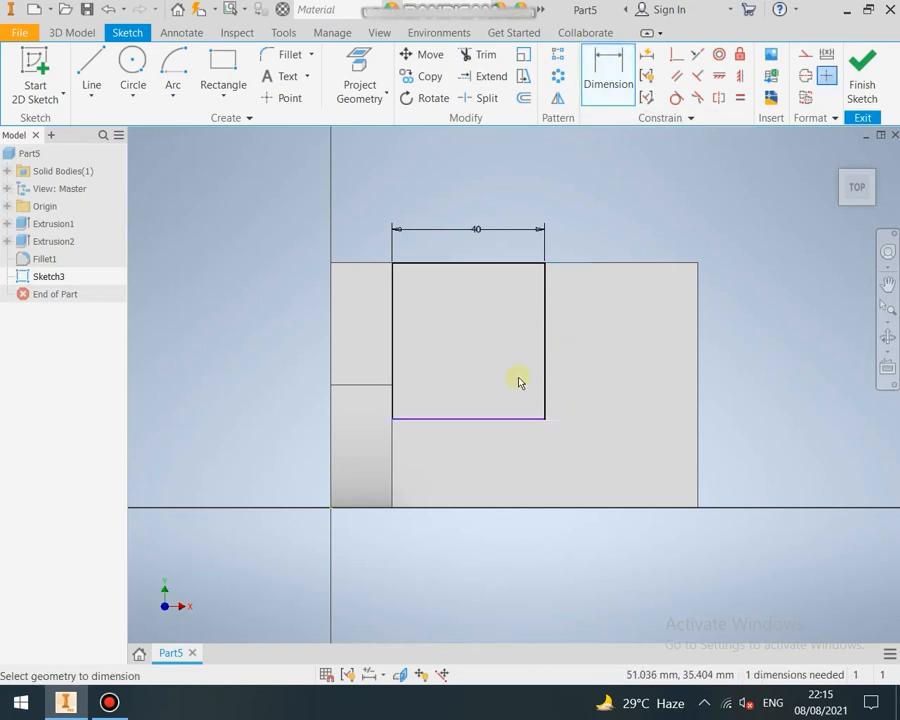
click(507, 429)
click(504, 511)
click(575, 461)
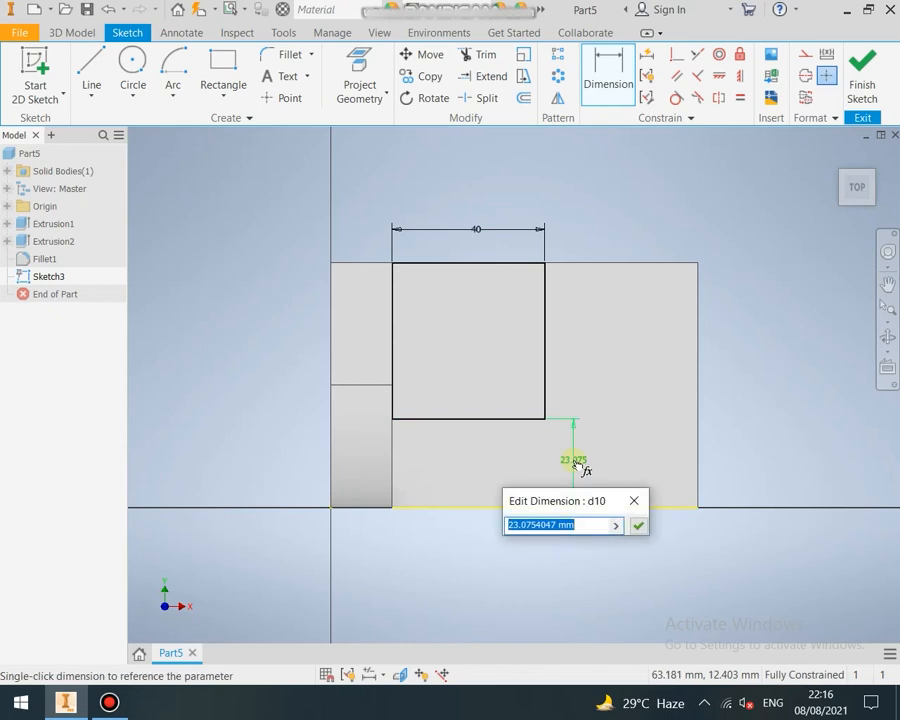
text(22)
key(Return)
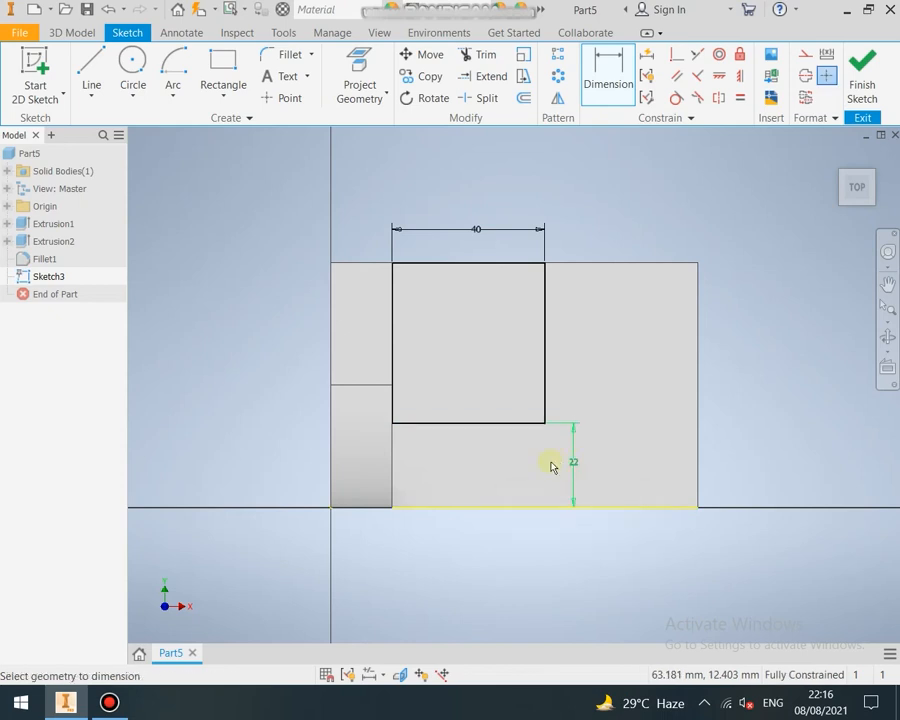
click(864, 90)
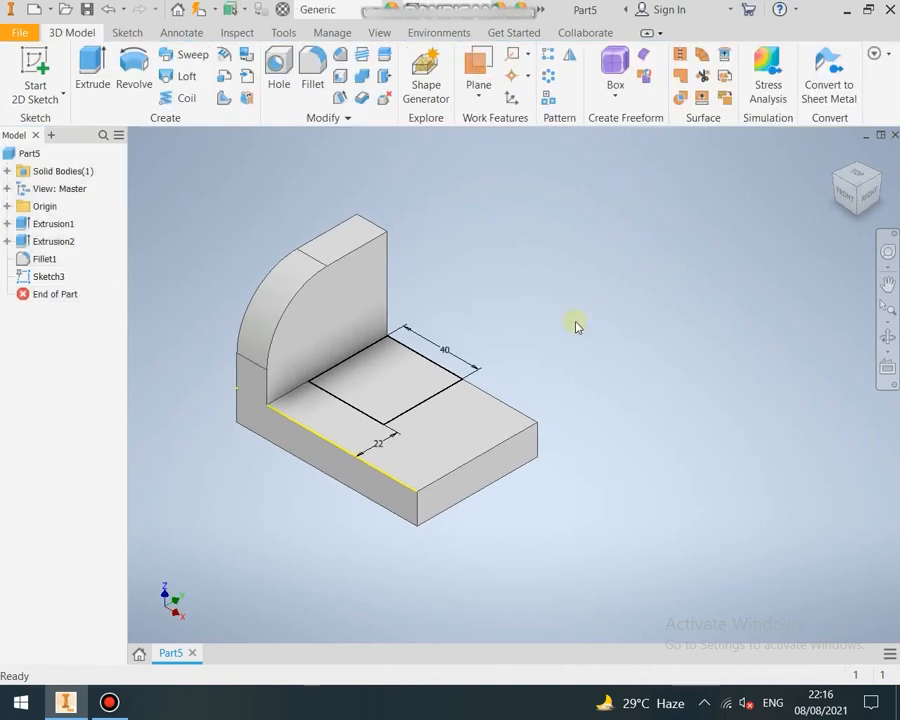
Step: Extrude the rectangle upward by 28 mm, joined to the bracket, to form a block against the upright wall
click(90, 82)
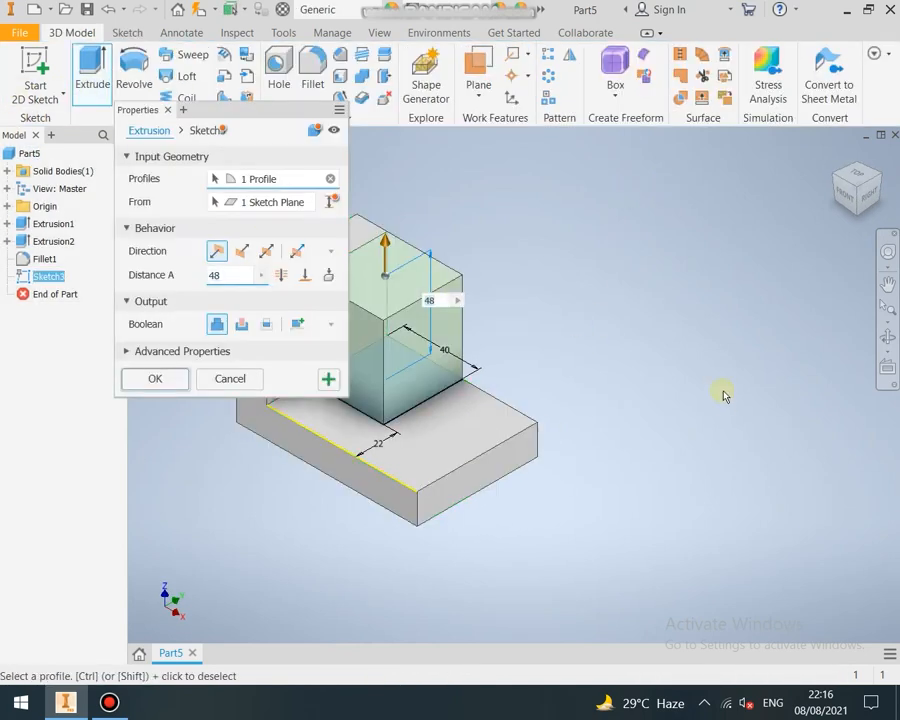
scroll(723, 394, up, 3)
scroll(509, 388, down, 3)
click(208, 279)
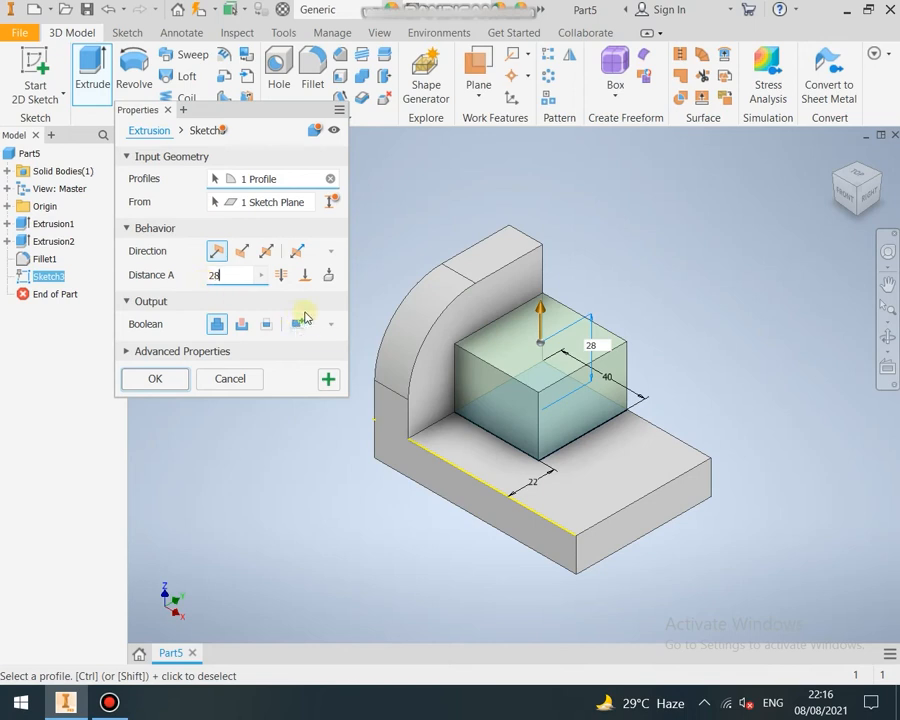
click(155, 378)
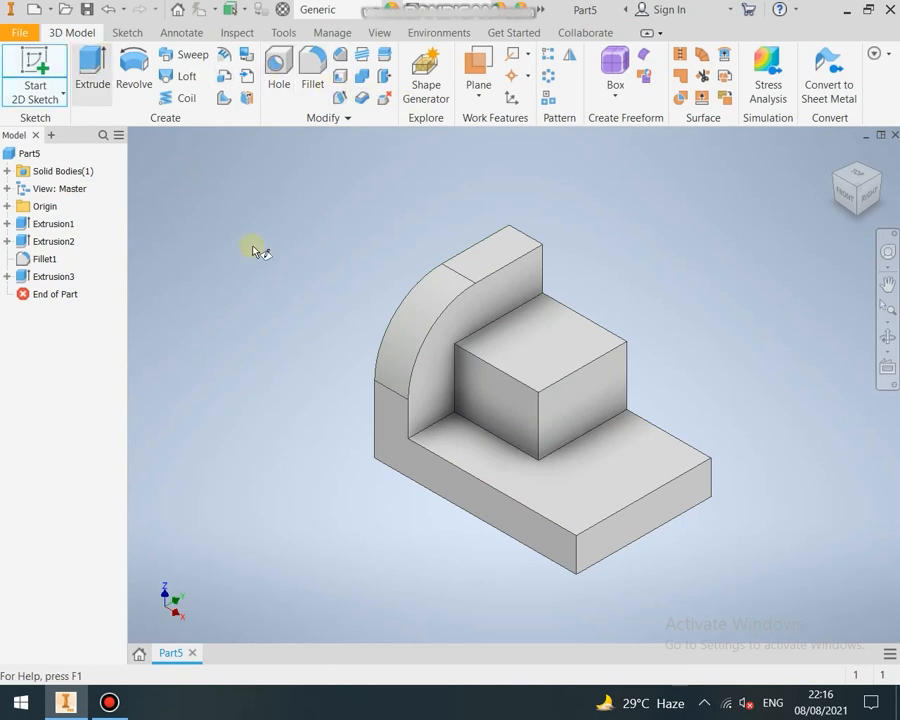
Step: Sketch a circle of about 14 mm radius on the block's front face, centred on its top edge's midpoint, and trim away the upper half
click(492, 392)
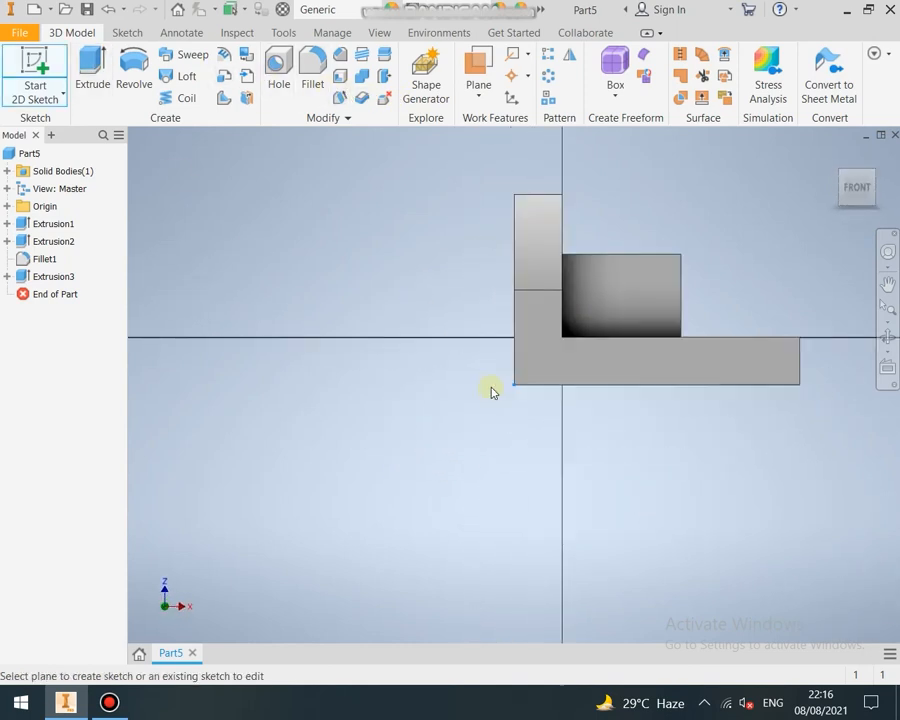
scroll(677, 213, up, 3)
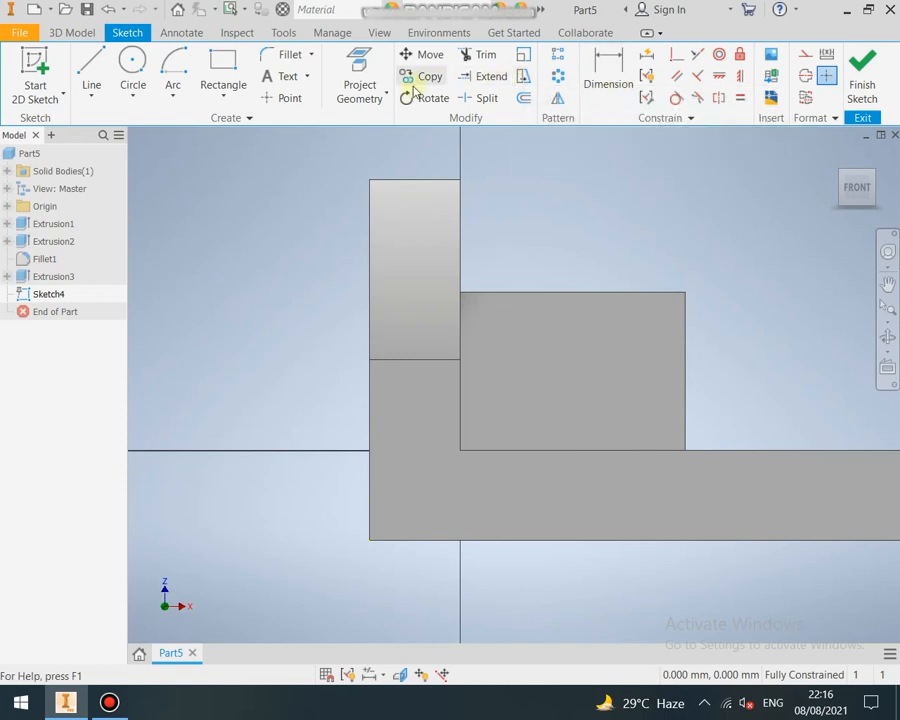
click(130, 72)
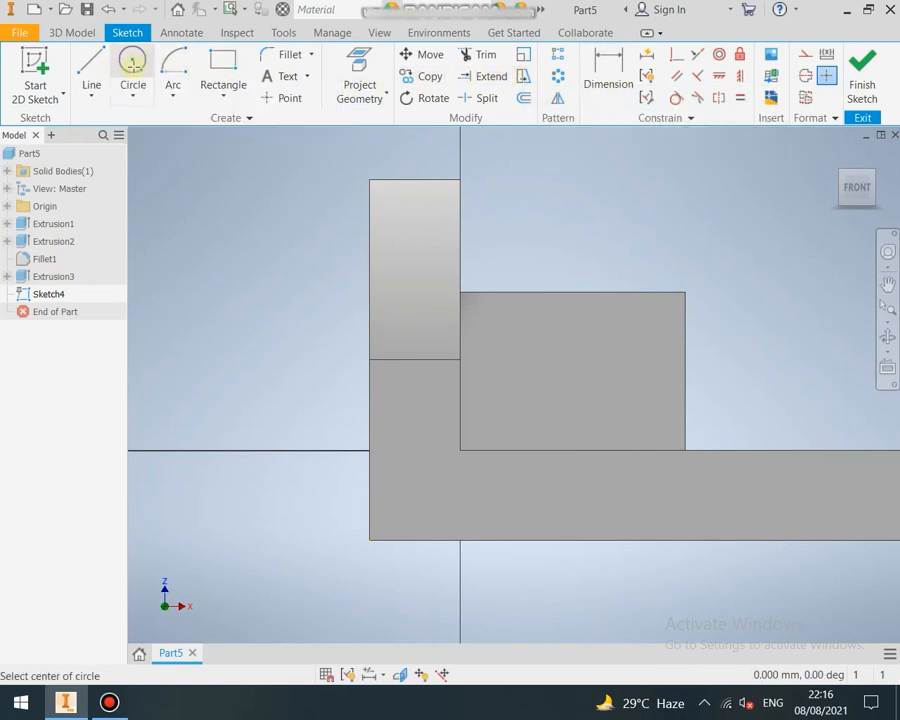
click(572, 292)
click(574, 372)
key(Escape)
click(481, 60)
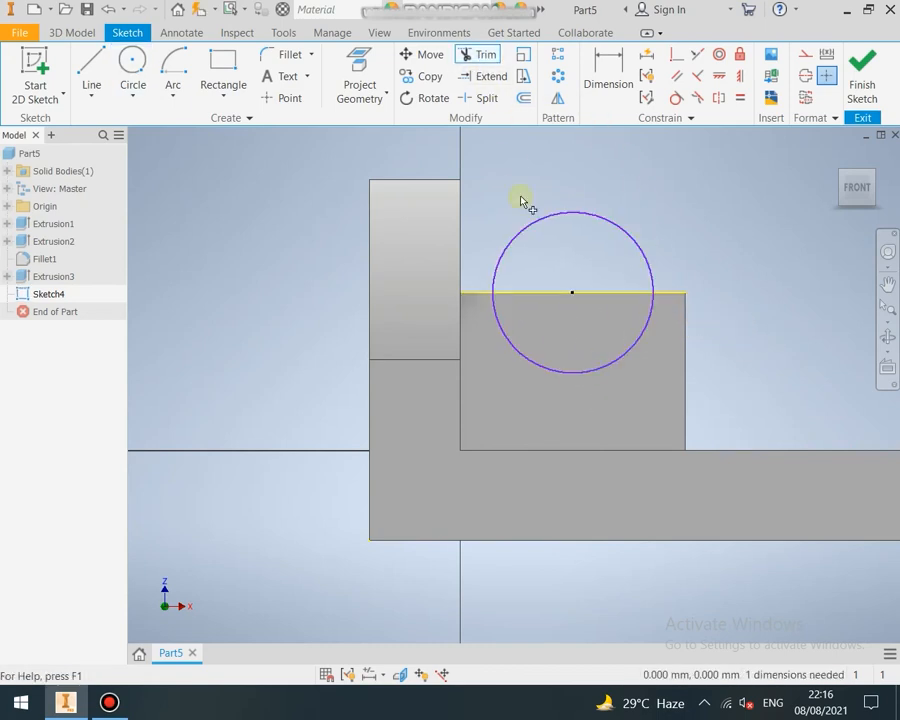
click(522, 228)
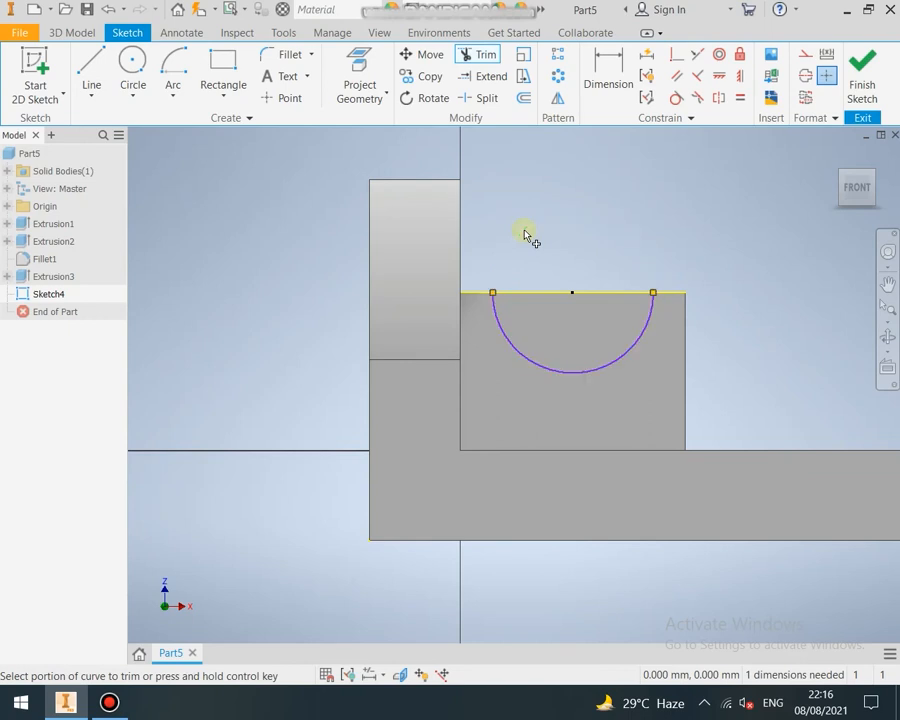
click(610, 85)
click(619, 357)
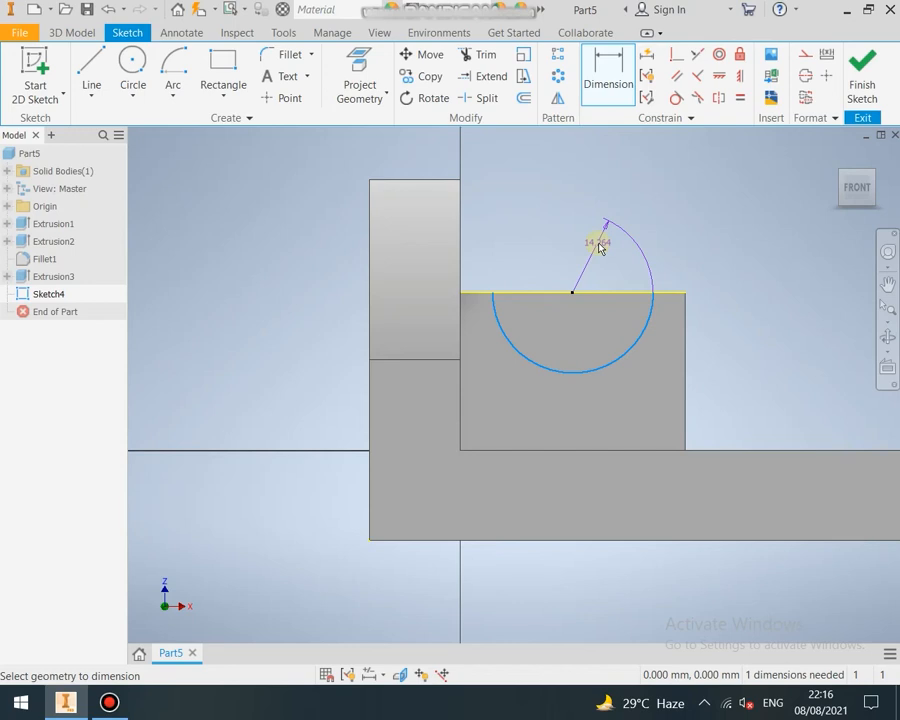
click(599, 249)
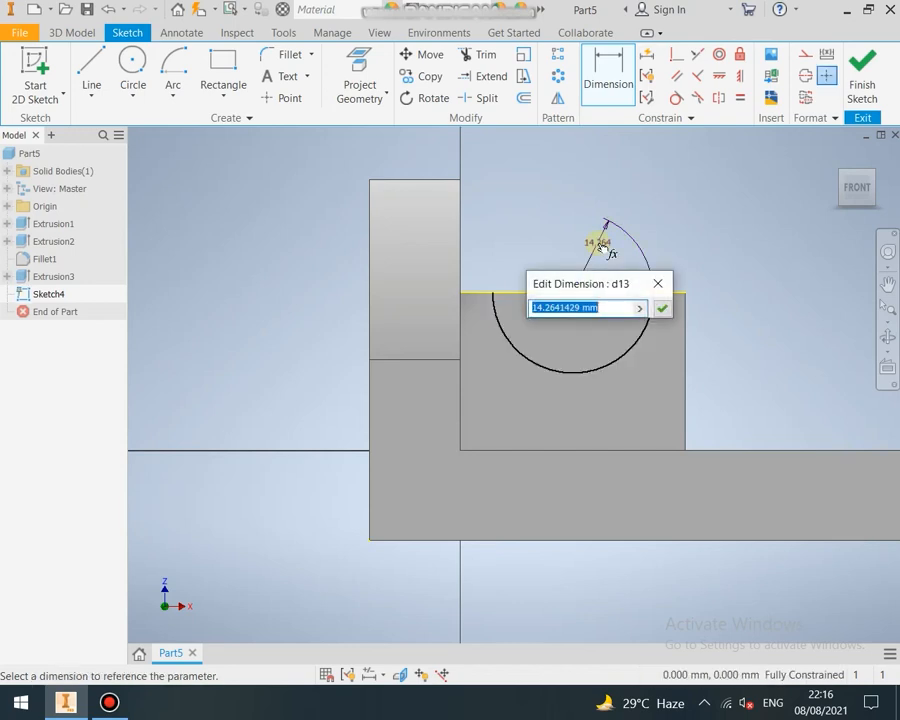
click(639, 309)
click(659, 285)
key(Escape)
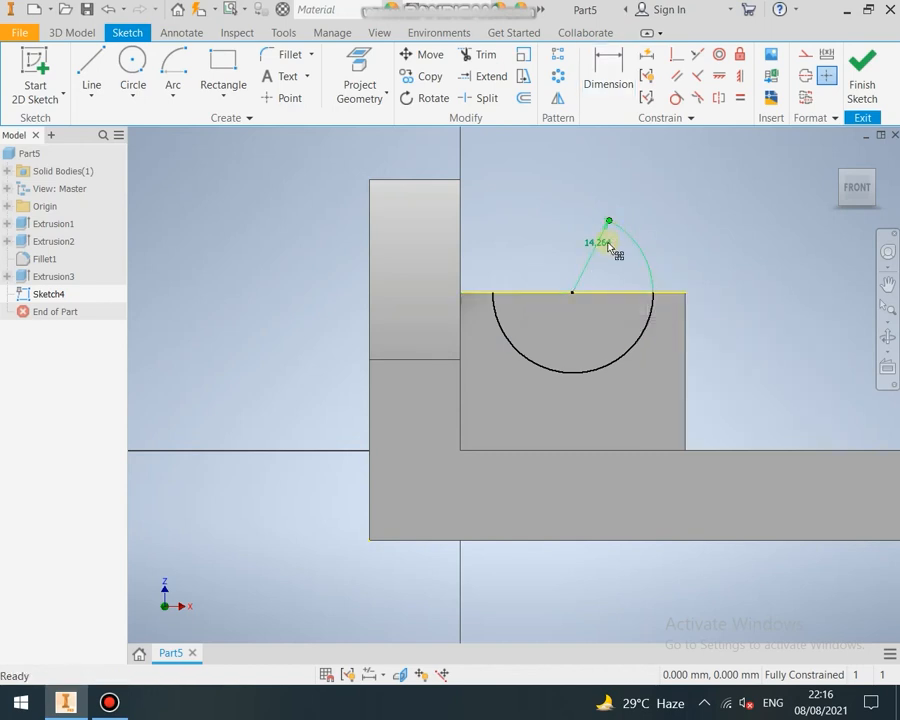
click(609, 246)
key(Delete)
Step: Dimension the semicircle with a 24 mm diameter, move the dimension text above the block's top edge, and finish the sketch
click(608, 80)
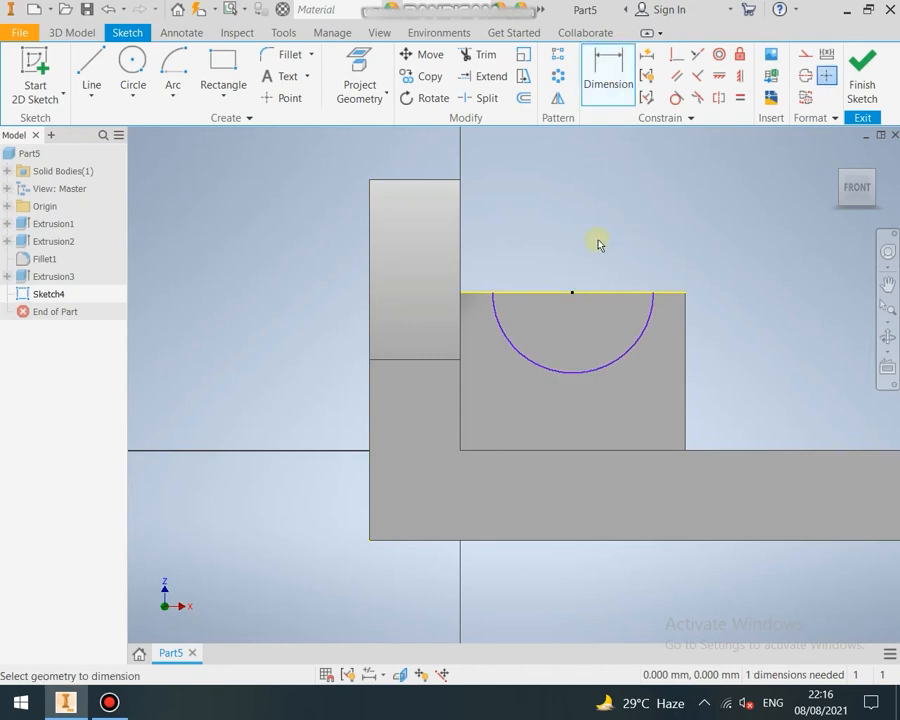
right_click(591, 257)
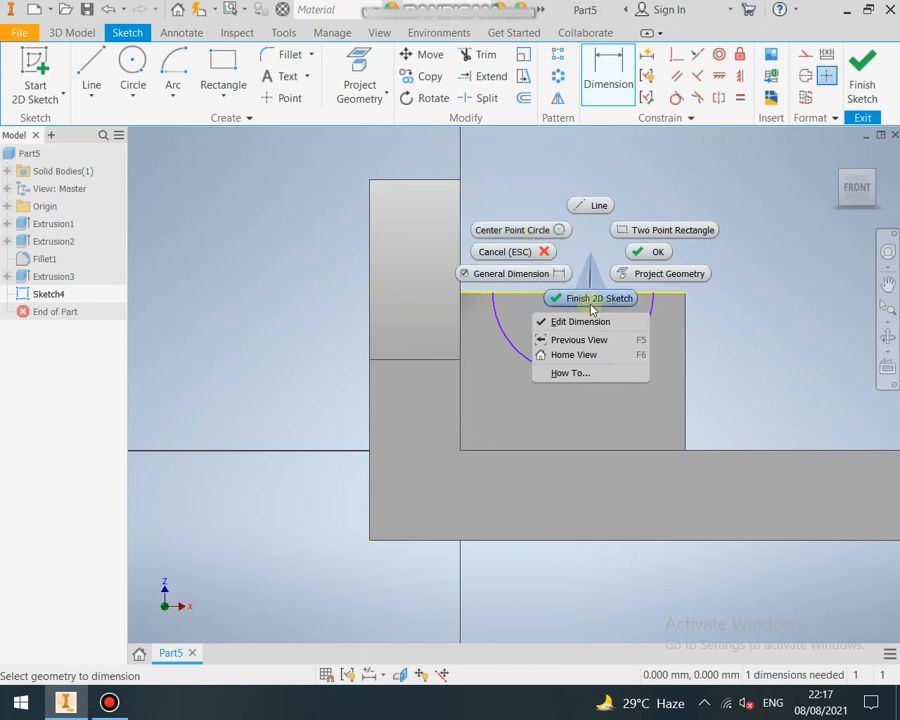
click(591, 228)
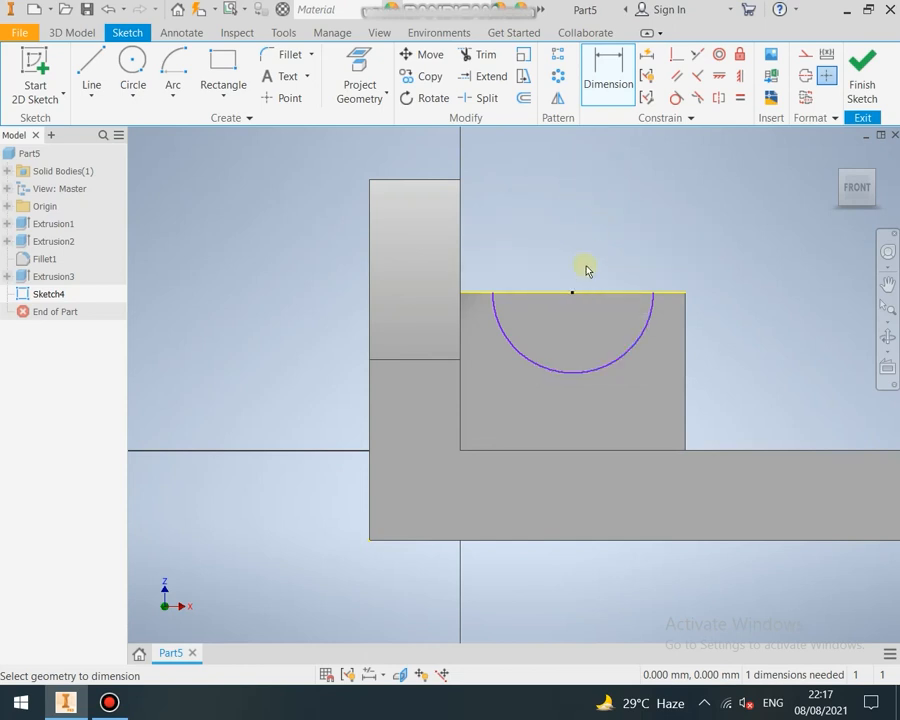
click(615, 369)
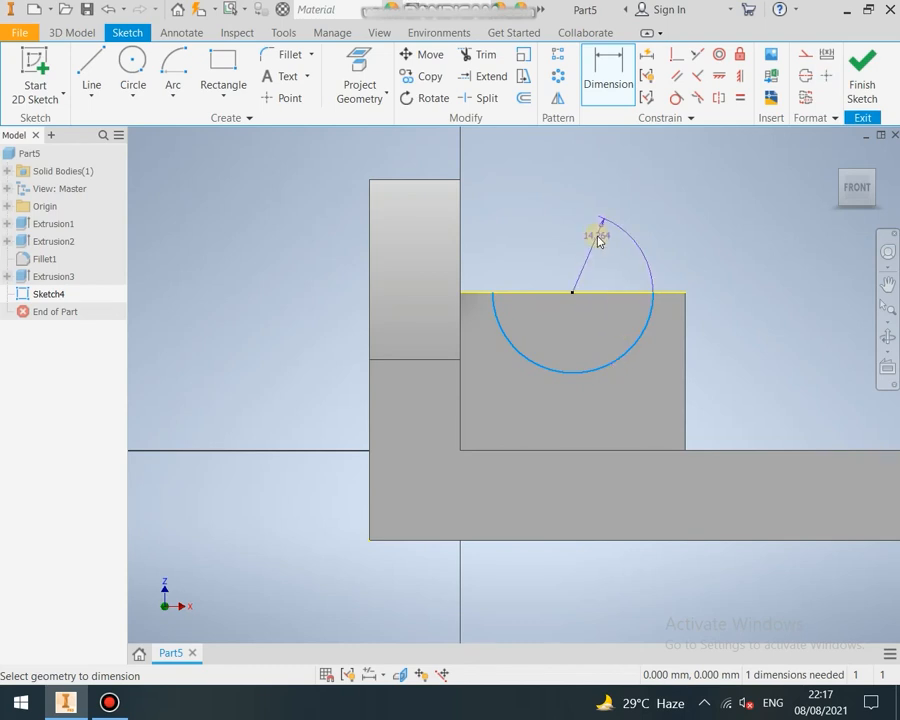
right_click(595, 234)
mouse_move(610, 306)
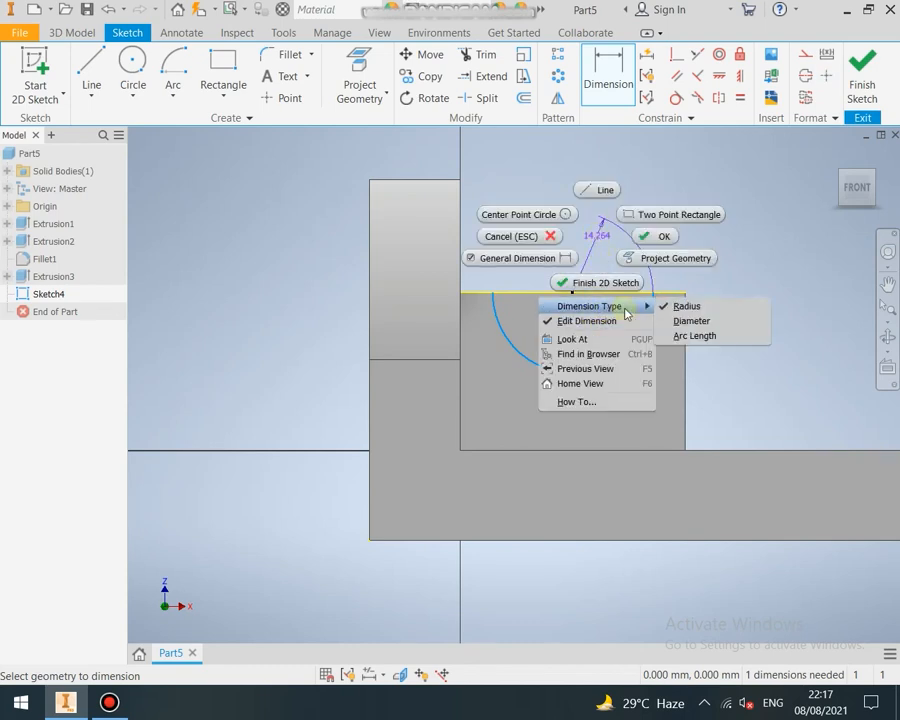
click(666, 322)
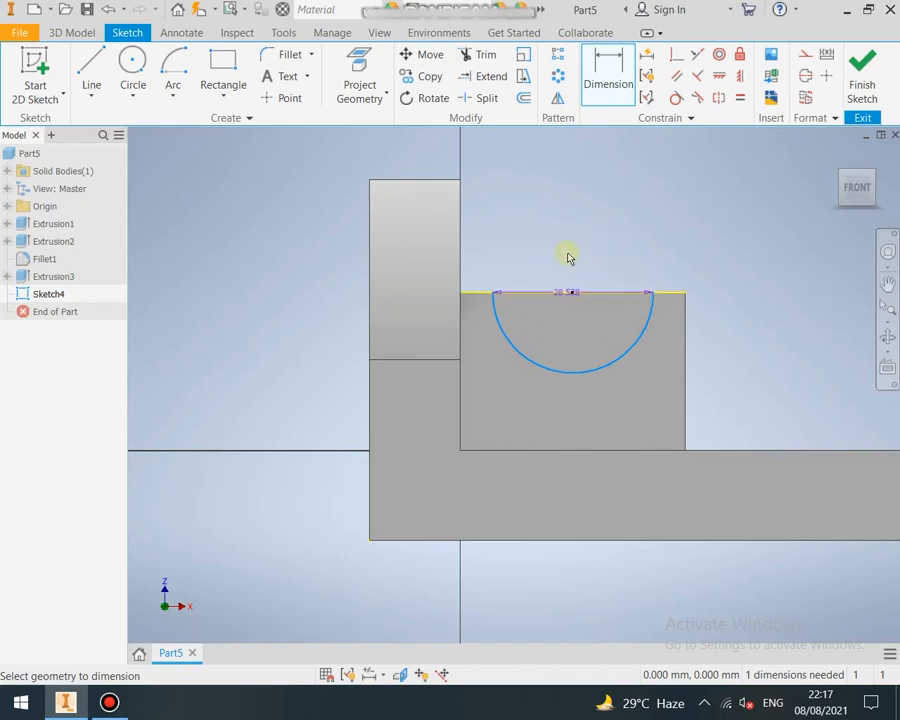
click(546, 325)
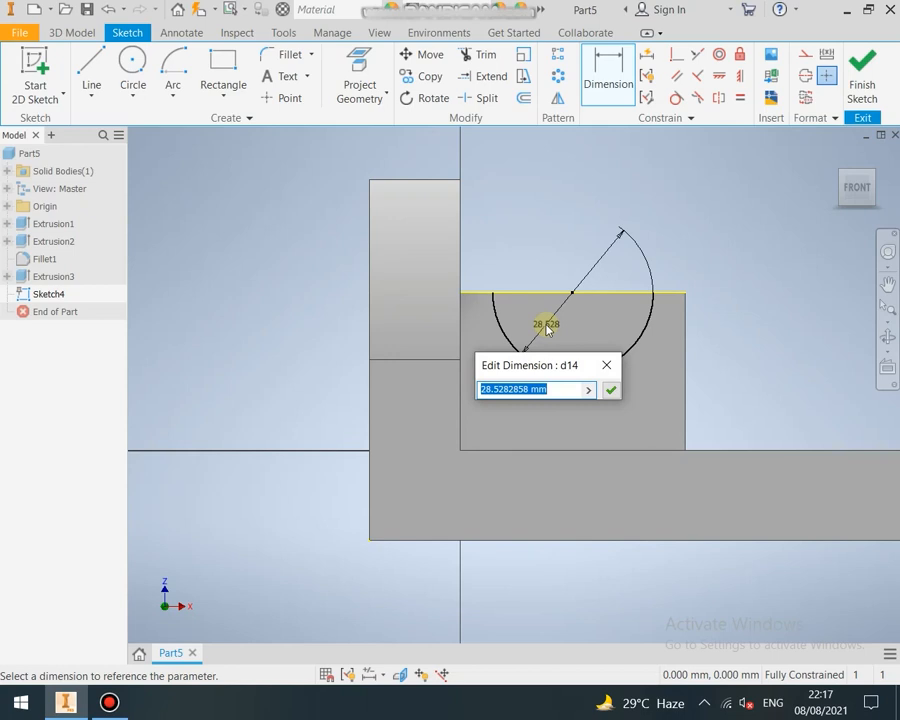
text(4)
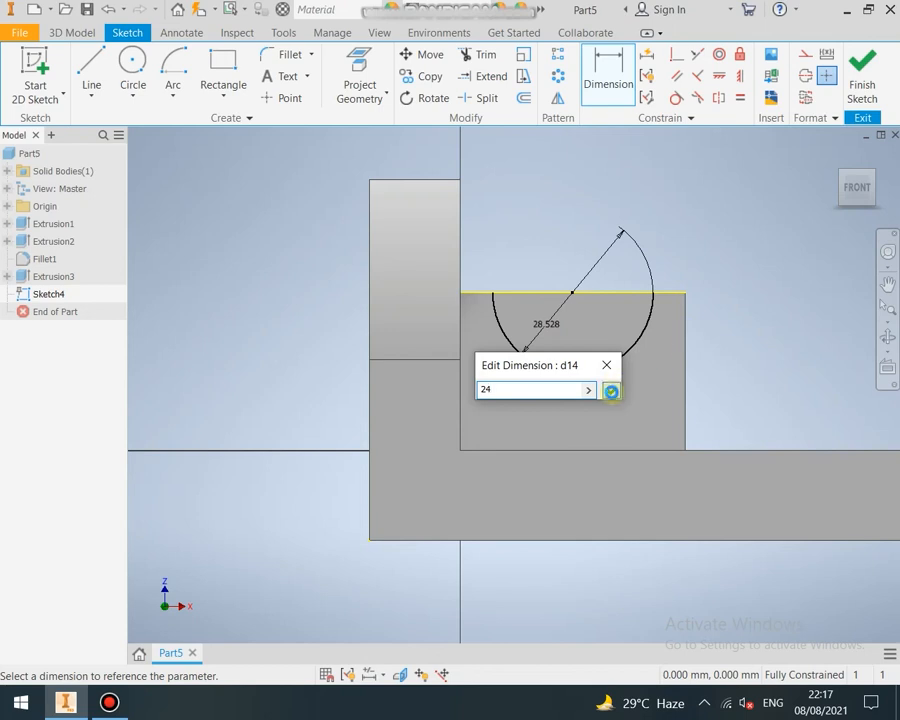
click(611, 391)
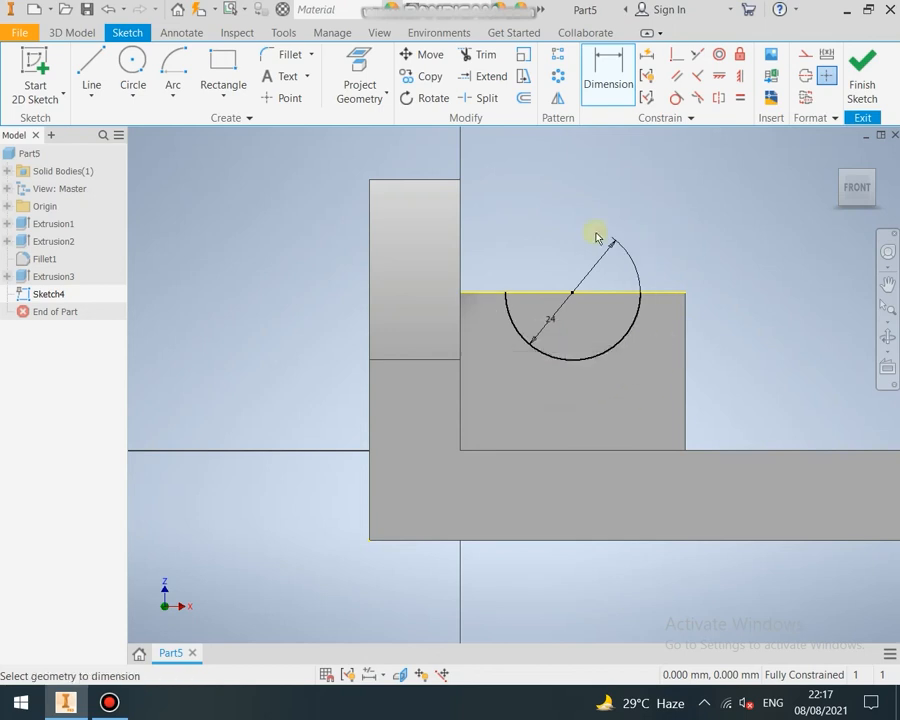
drag(559, 328, 598, 268)
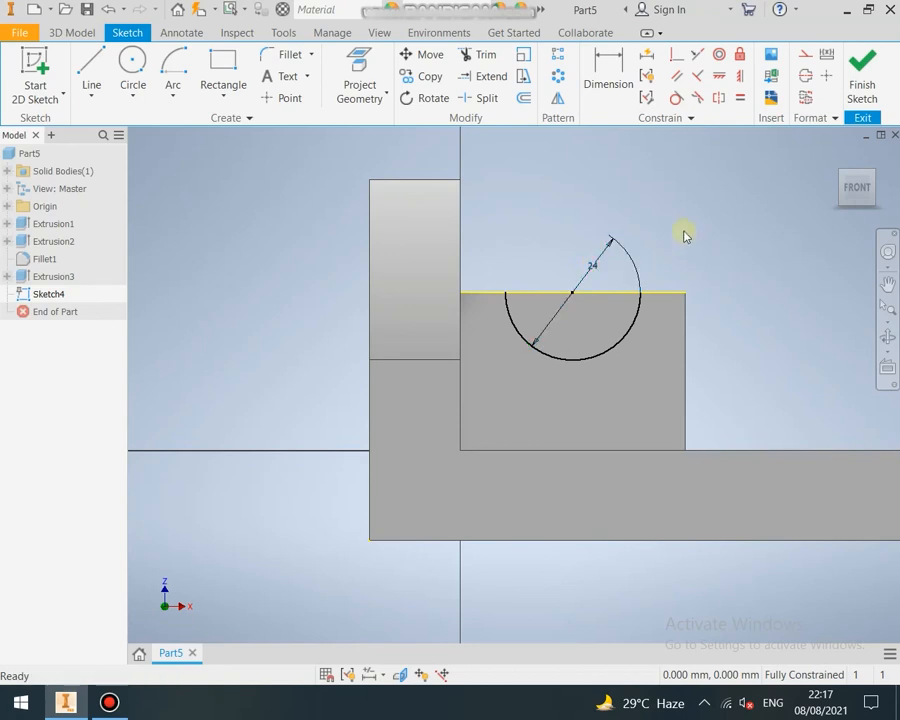
click(862, 80)
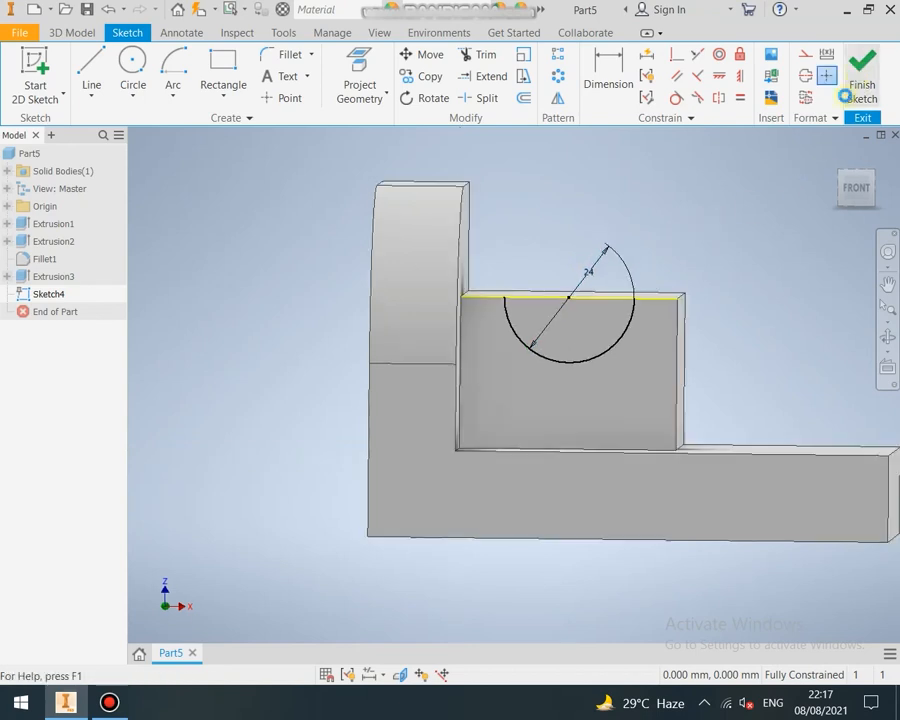
Step: Extrude the semicircle as a cut through all, into the block, to form the groove
click(92, 72)
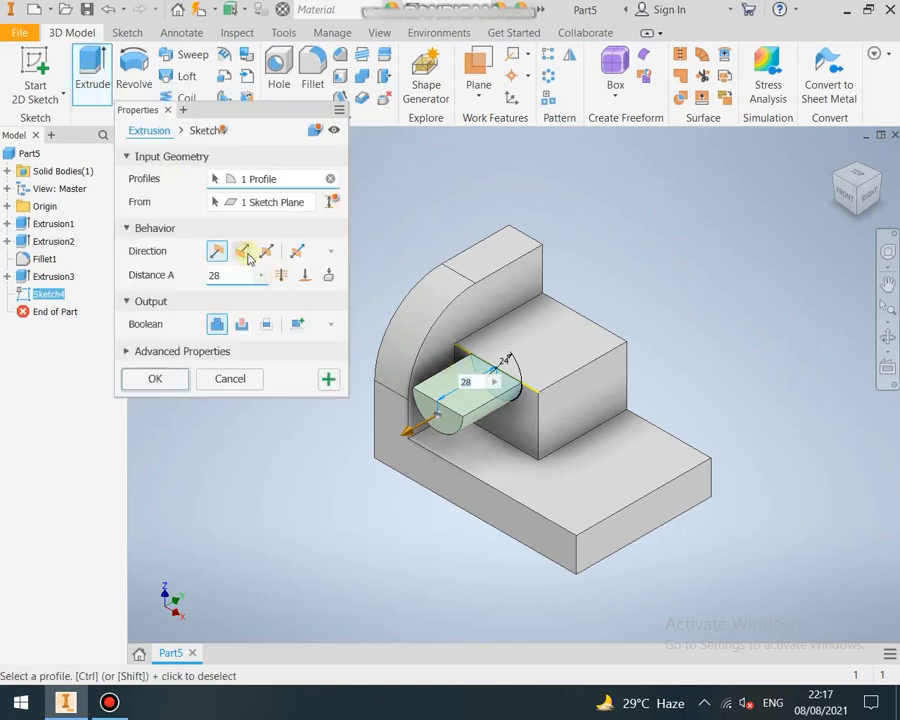
click(245, 323)
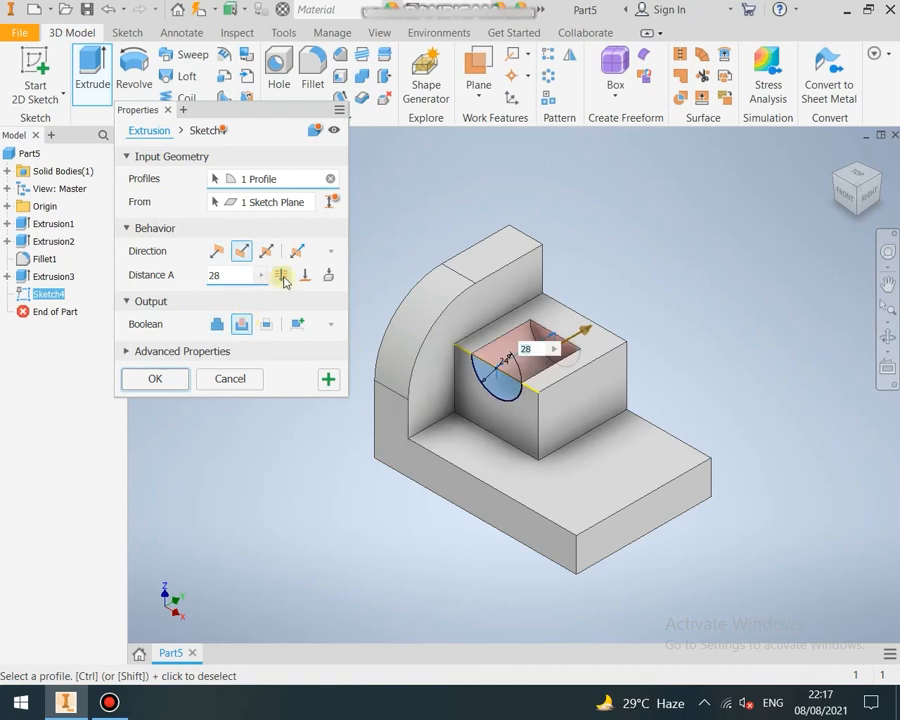
click(282, 277)
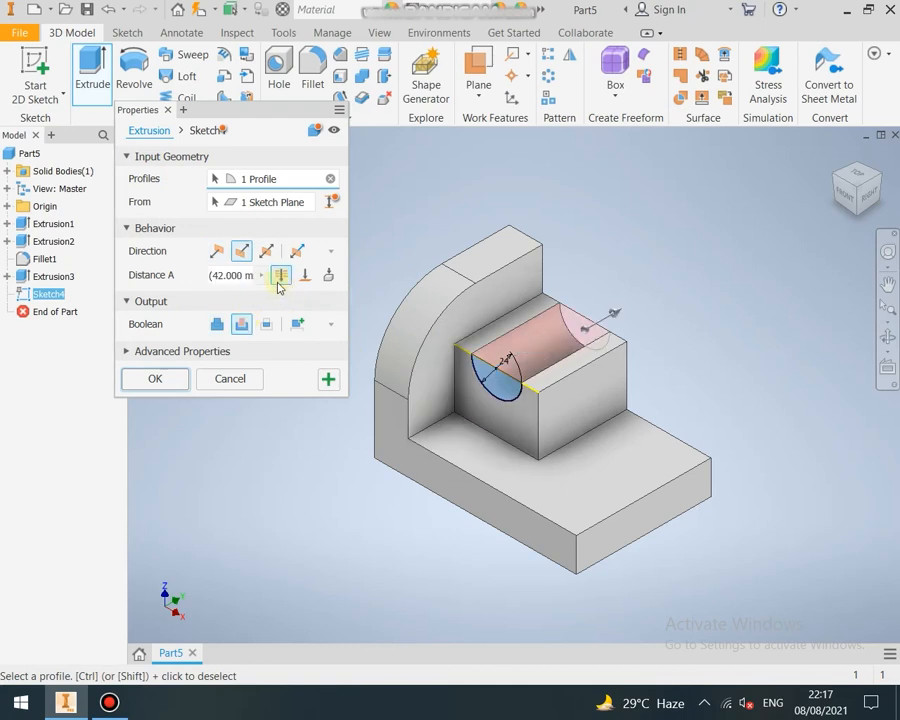
click(155, 379)
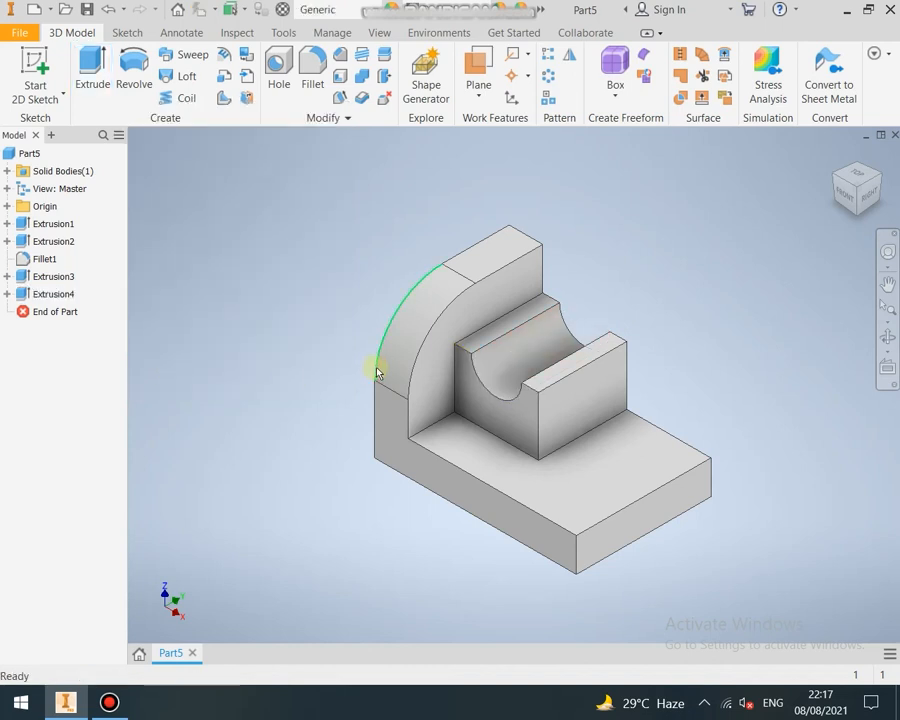
Step: Start a sketch on the bracket's back face and draw a sloping line from the block's upper outer corner to the base's upper end corner
middle_drag(323, 372, 297, 355)
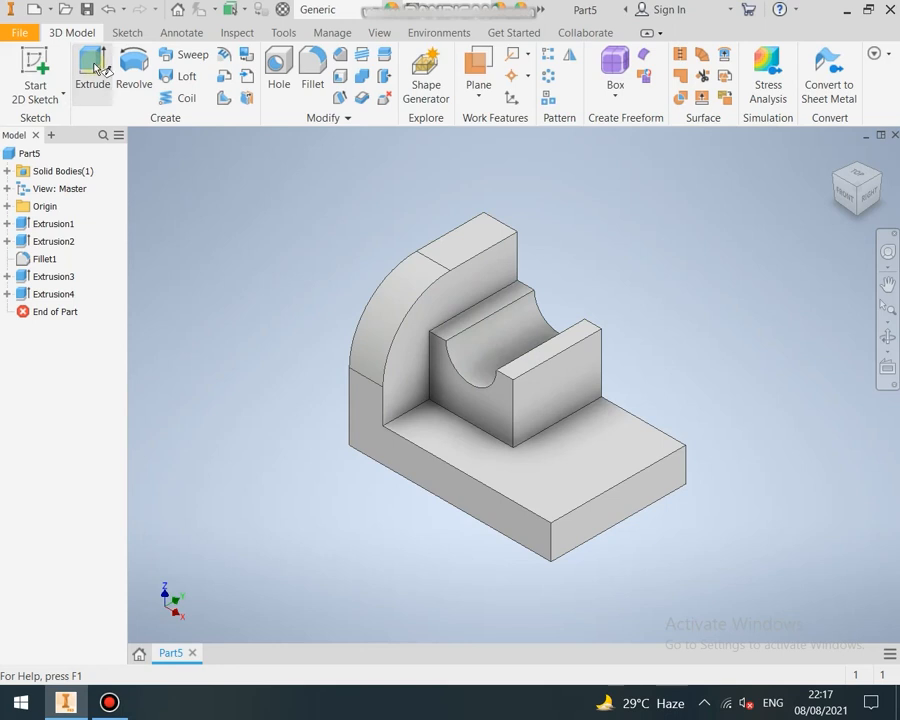
key(s)
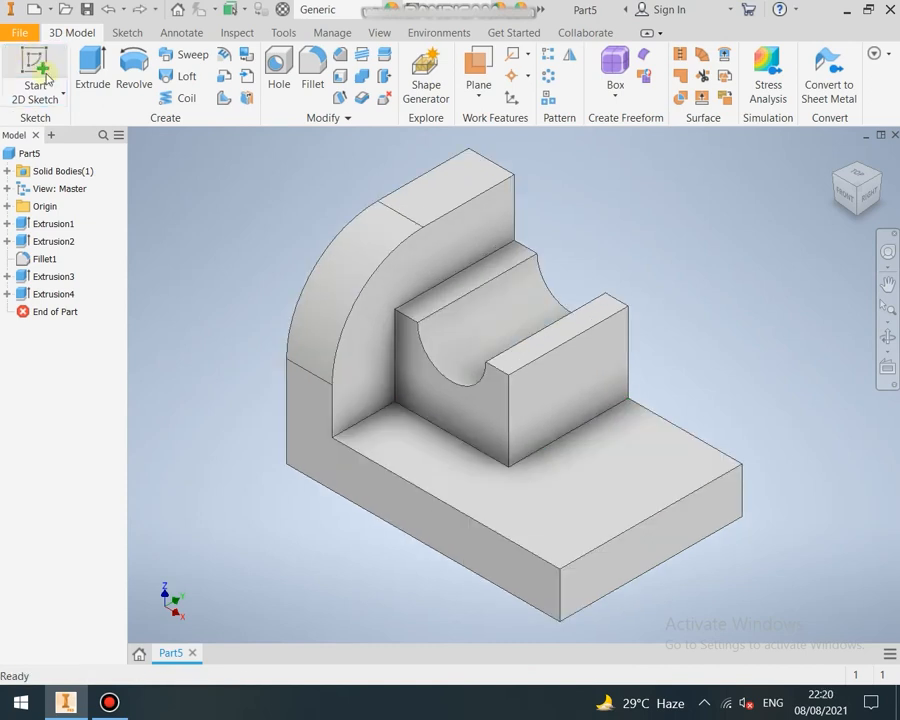
click(35, 63)
shift+middle_drag(604, 492, 405, 516)
click(405, 516)
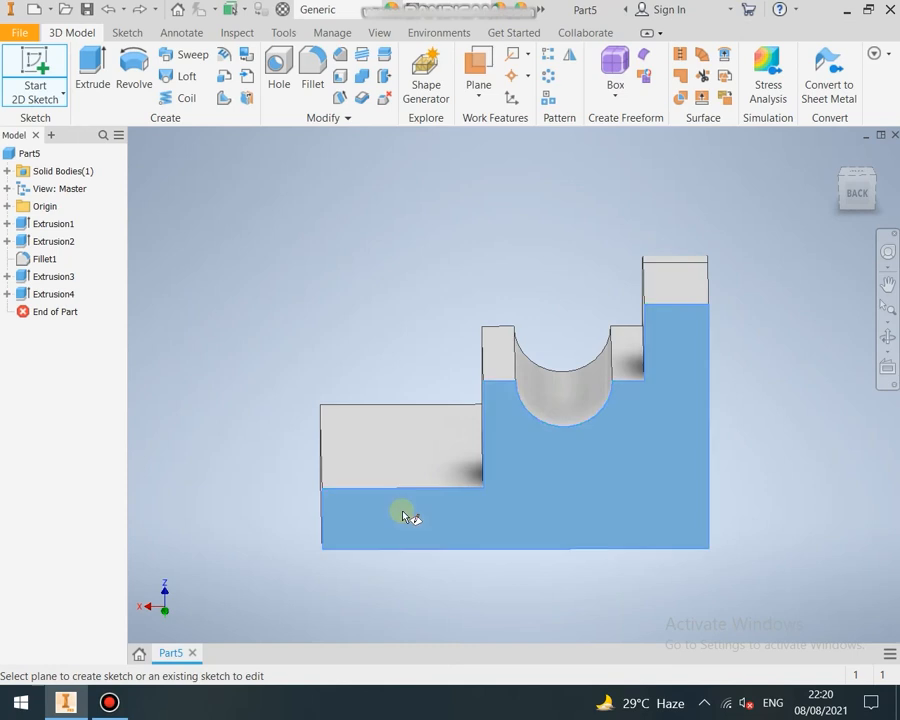
scroll(537, 490, up, 2)
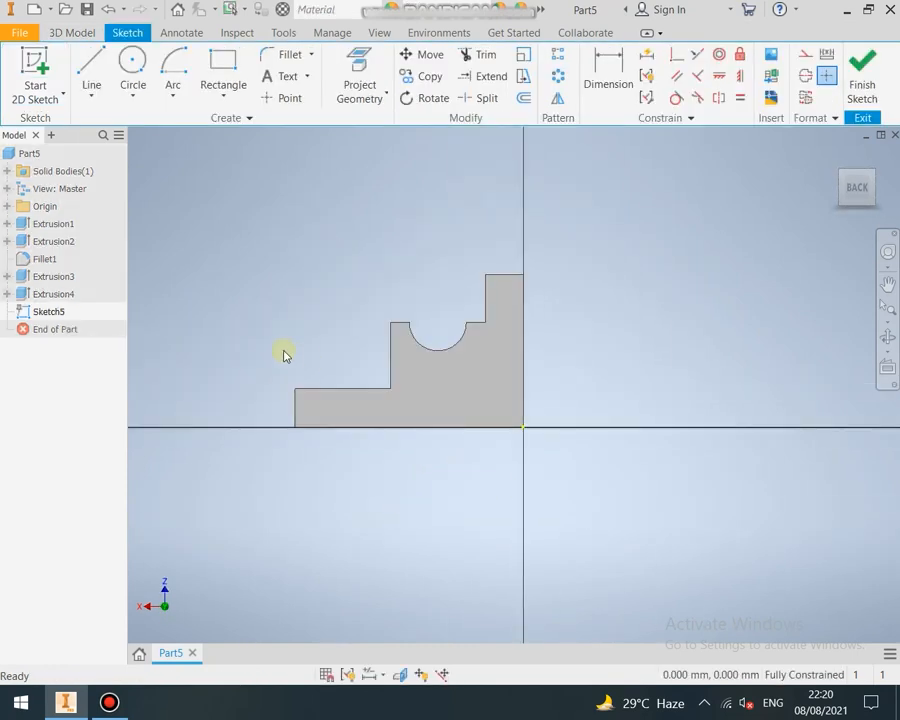
scroll(271, 345, down, 4)
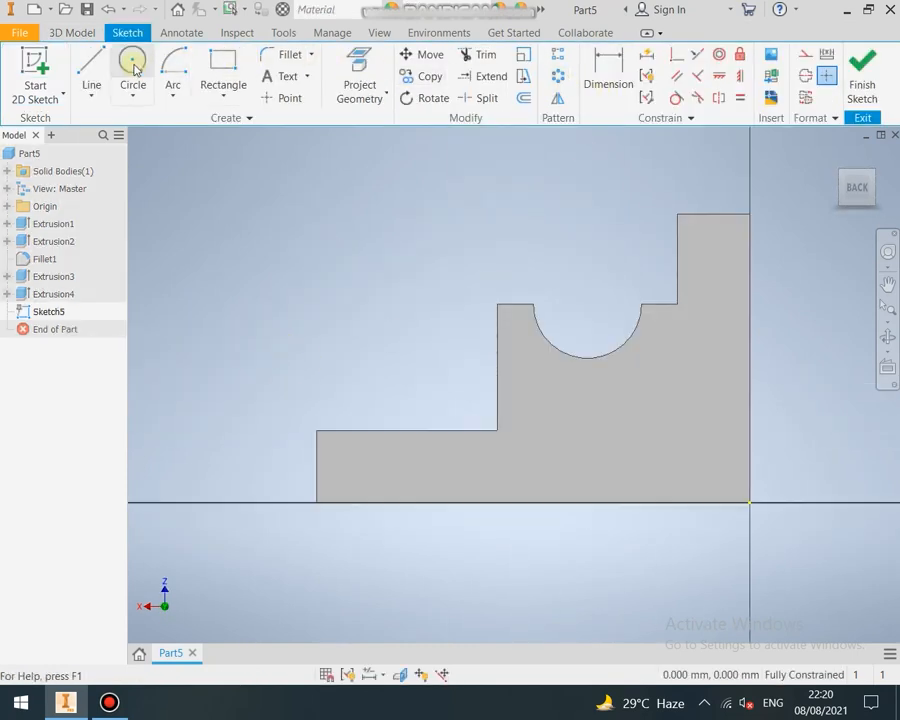
click(91, 68)
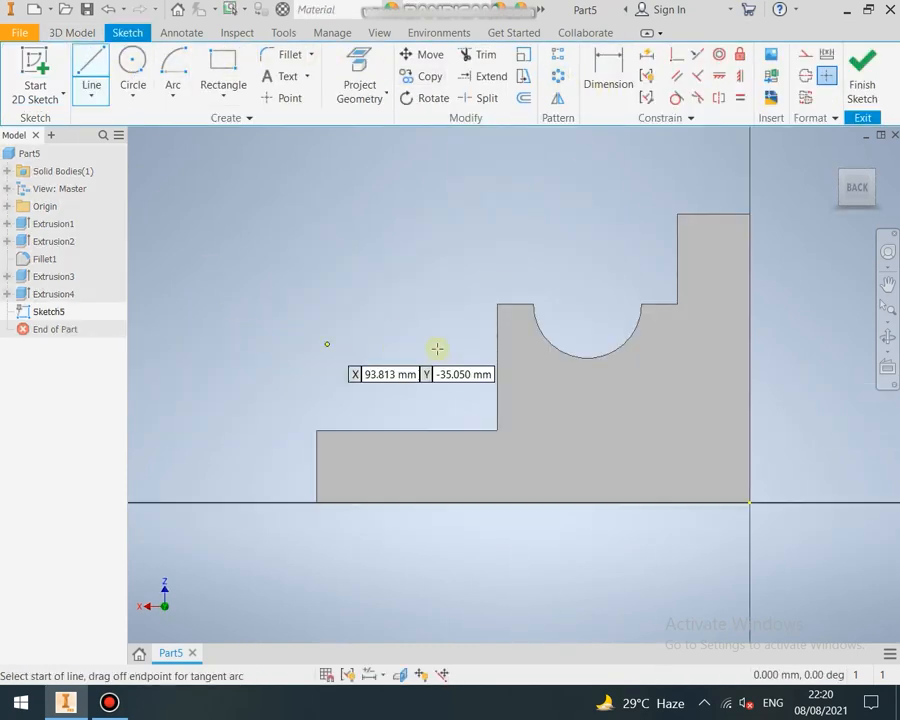
click(497, 304)
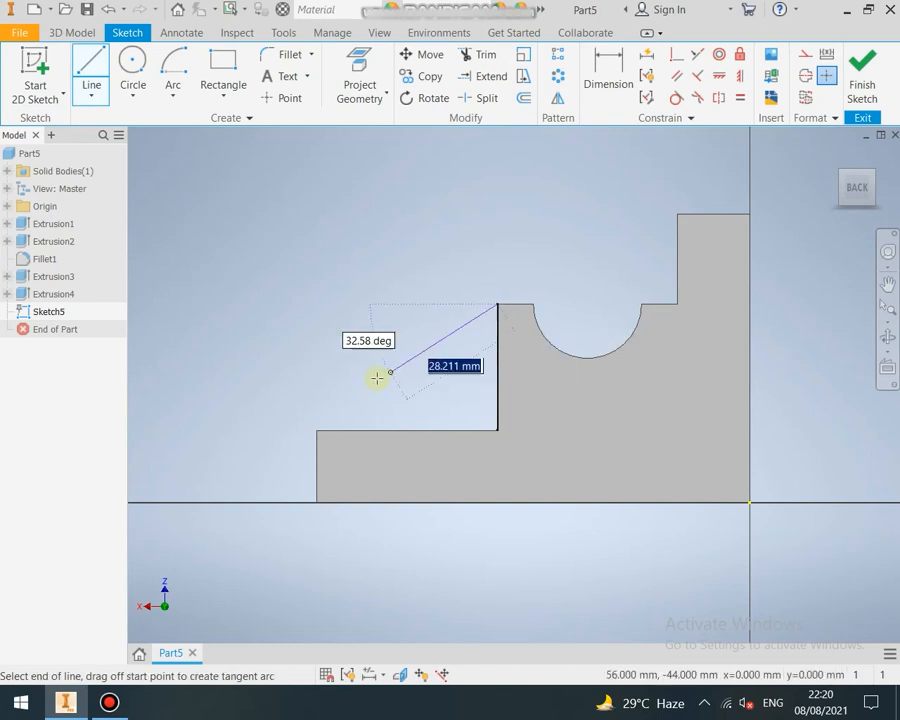
click(317, 431)
key(Escape)
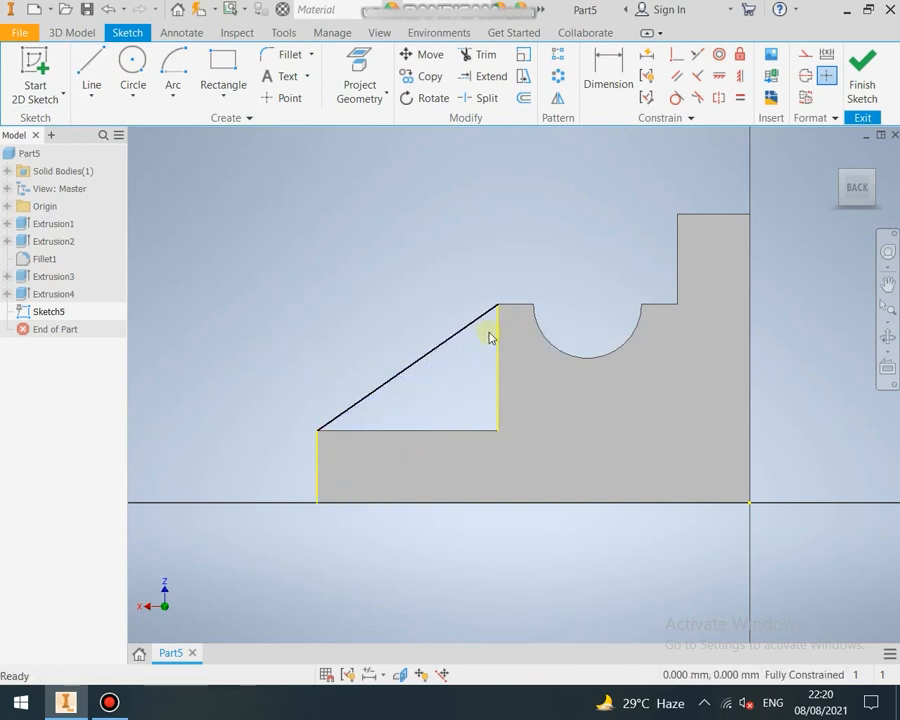
click(91, 66)
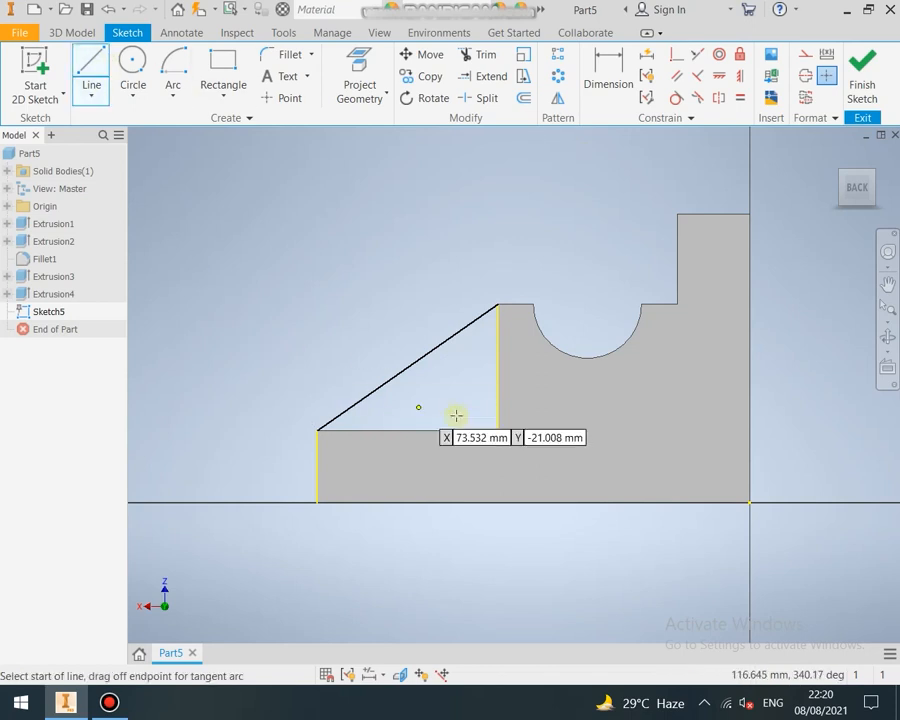
click(497, 431)
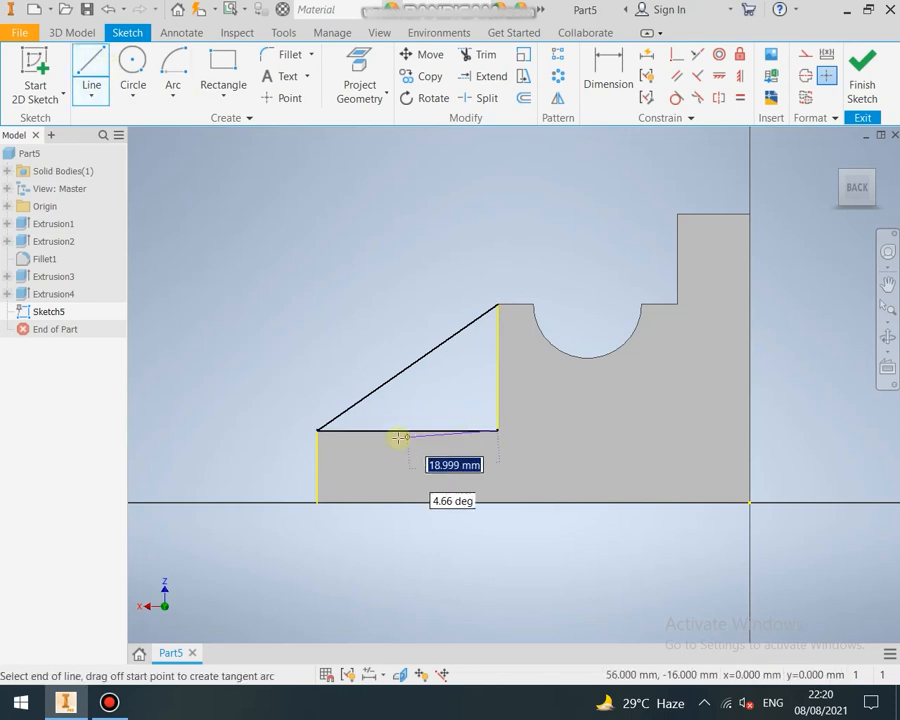
key(Escape)
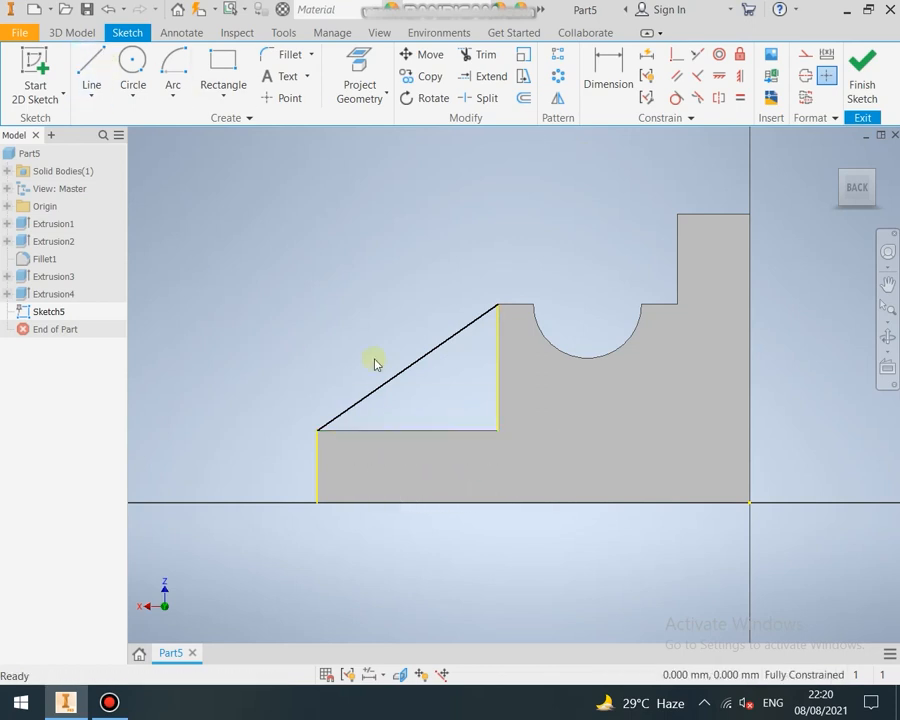
Step: Project the base's upper edge beneath the sloping line to close the triangle, and finish the sketch
click(366, 74)
click(434, 431)
key(Escape)
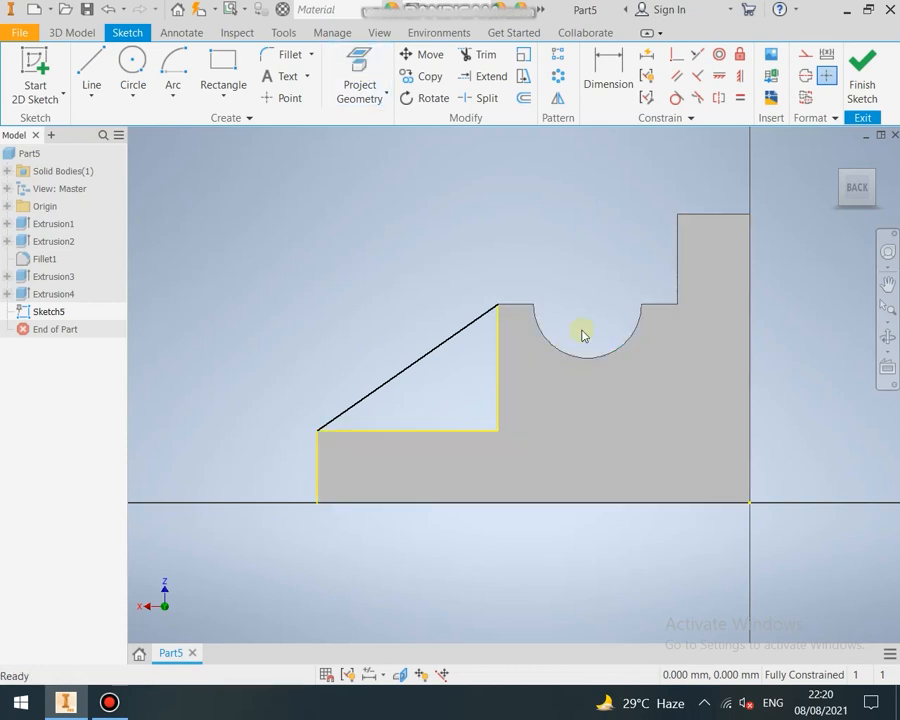
click(860, 75)
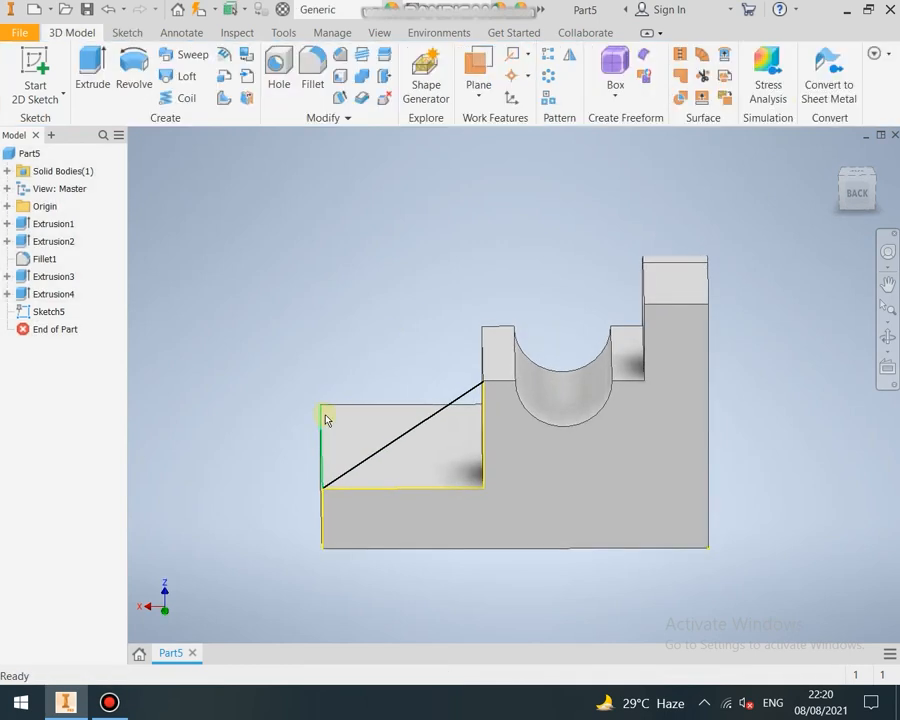
Step: Extrude the triangle 12 mm inward over the base, joined to the bracket, to form a rib against the block
mouse_move(264, 440)
shift+middle_down()
mouse_move(392, 442)
mouse_move(736, 255)
mouse_move(542, 277)
mouse_move(520, 290)
mouse_move(469, 267)
shift+middle_up()
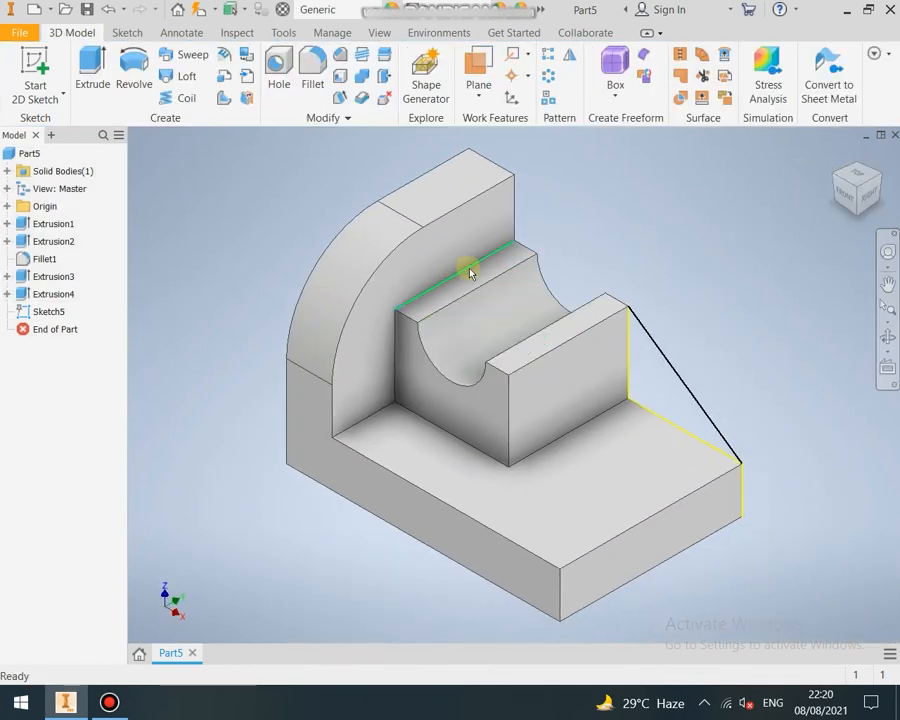
click(92, 78)
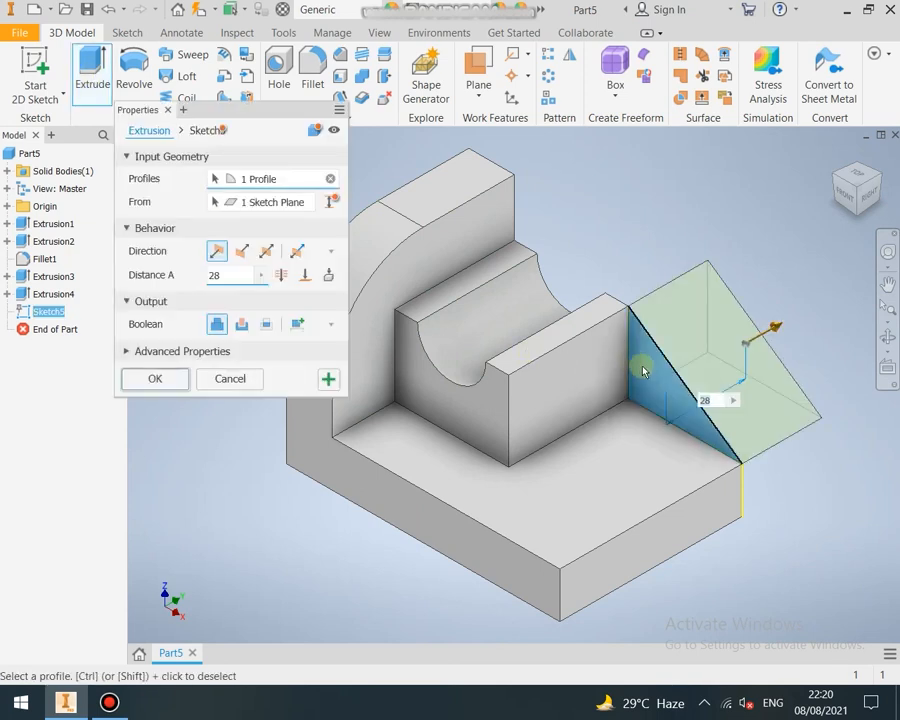
click(242, 251)
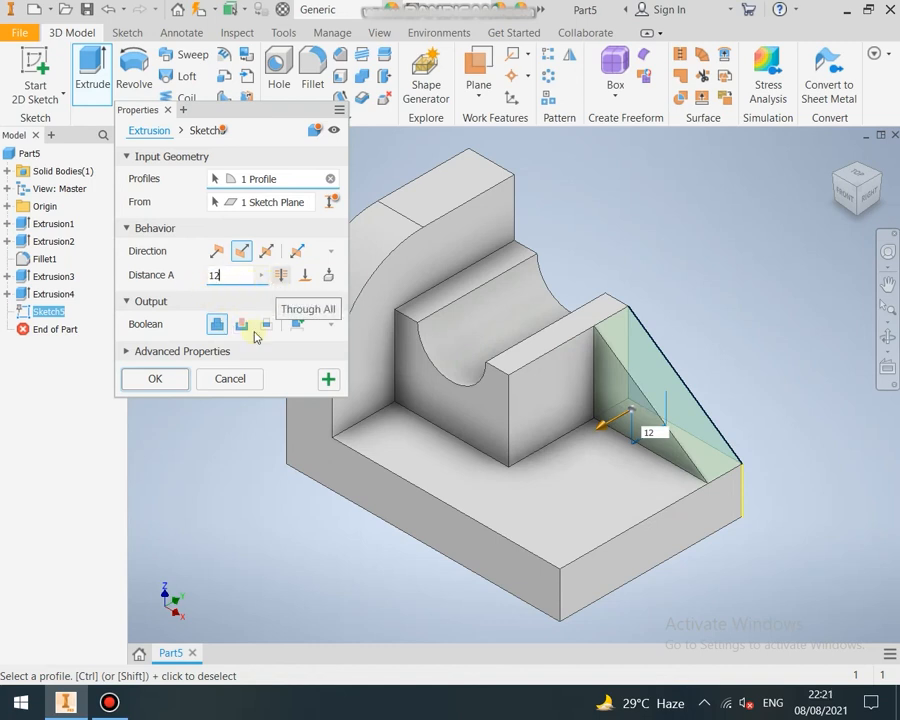
click(172, 385)
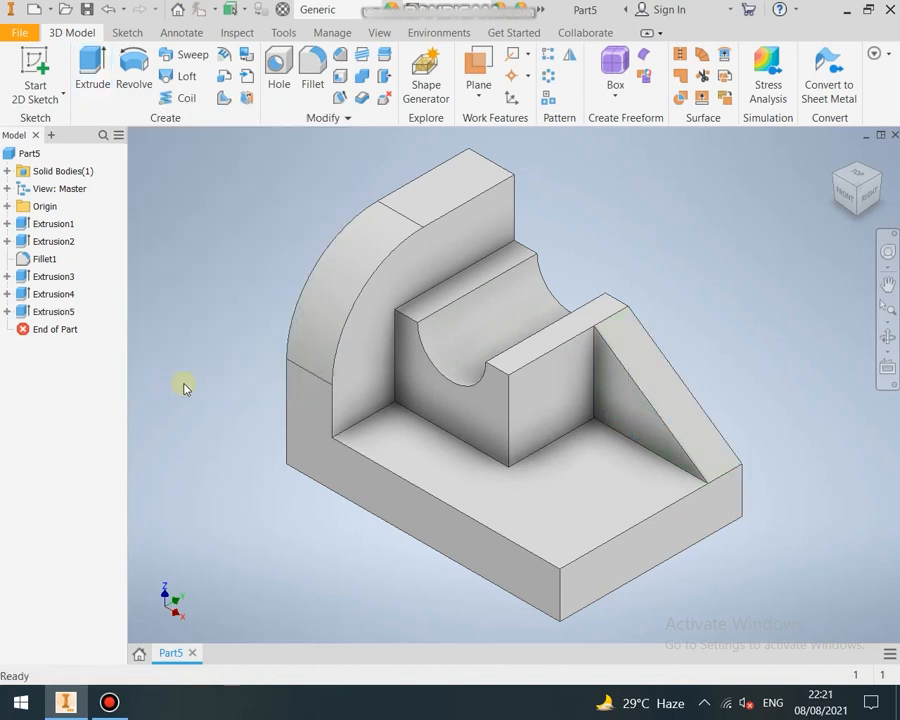
Step: Start a sketch on the base's top face and draw a rectangle about 17 mm long just outside the base's end
scroll(364, 348, down, 2)
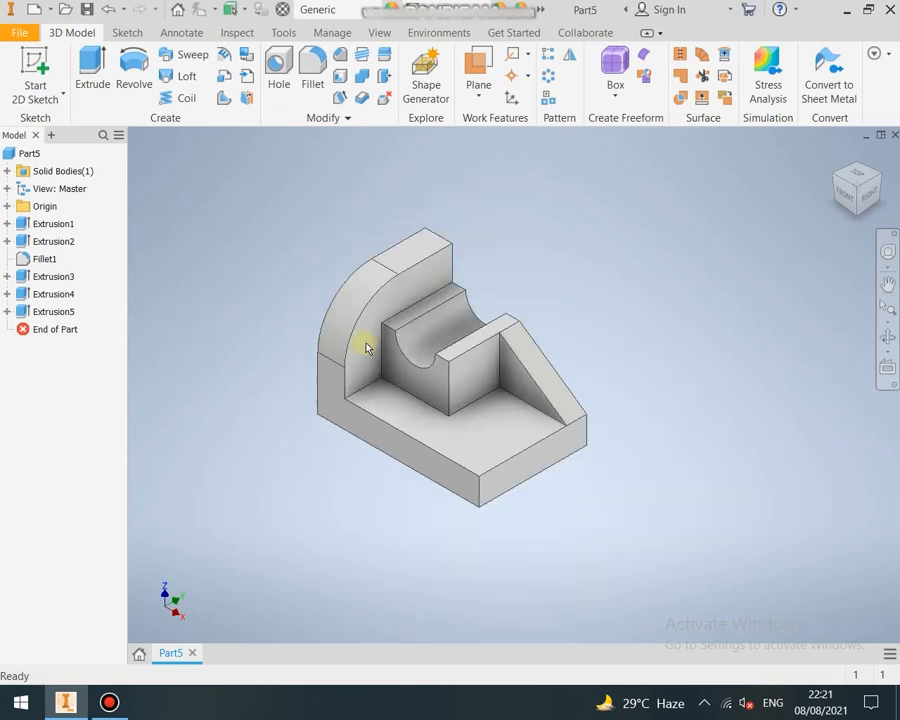
scroll(366, 344, up, 3)
middle_drag(419, 365, 400, 361)
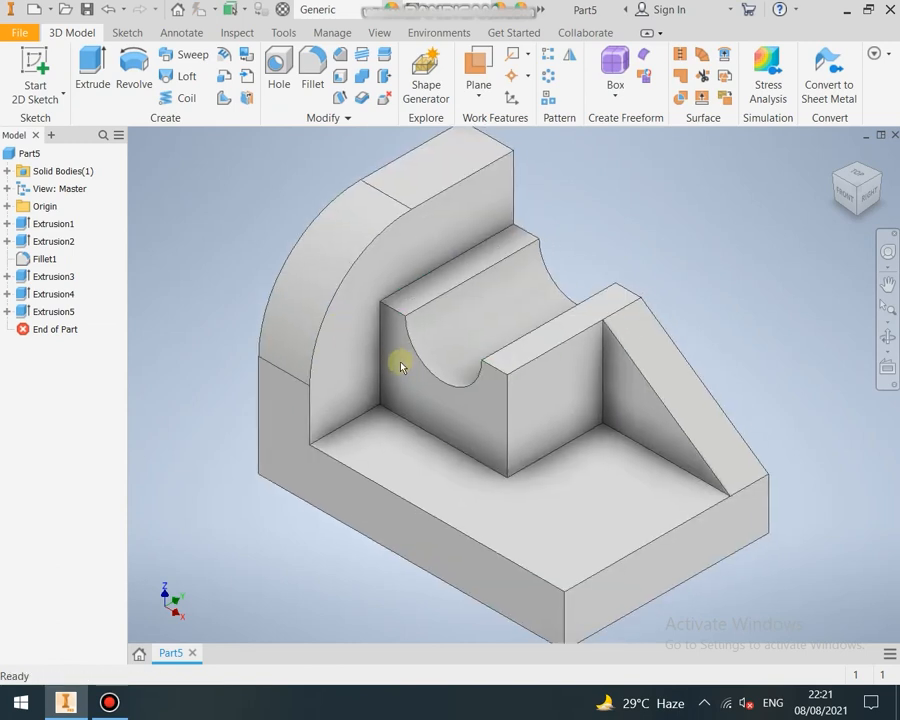
click(37, 70)
click(641, 512)
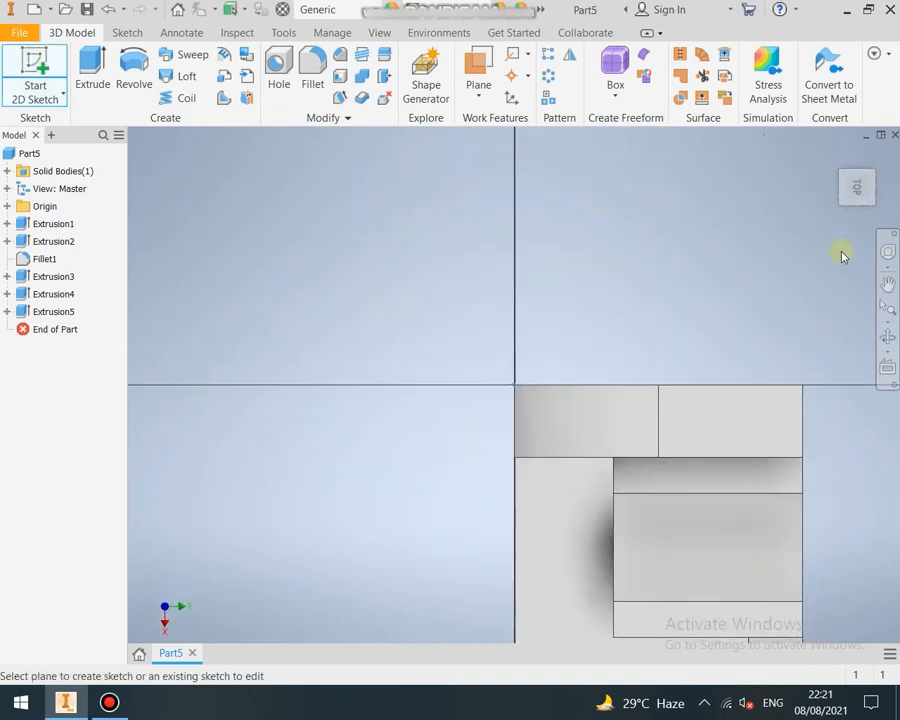
click(882, 157)
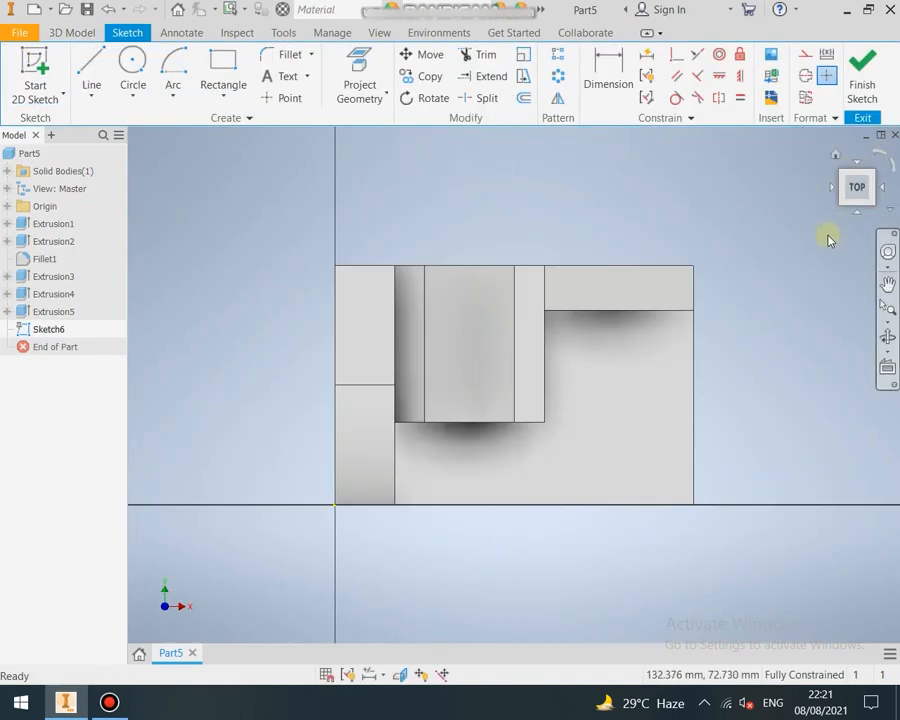
click(220, 67)
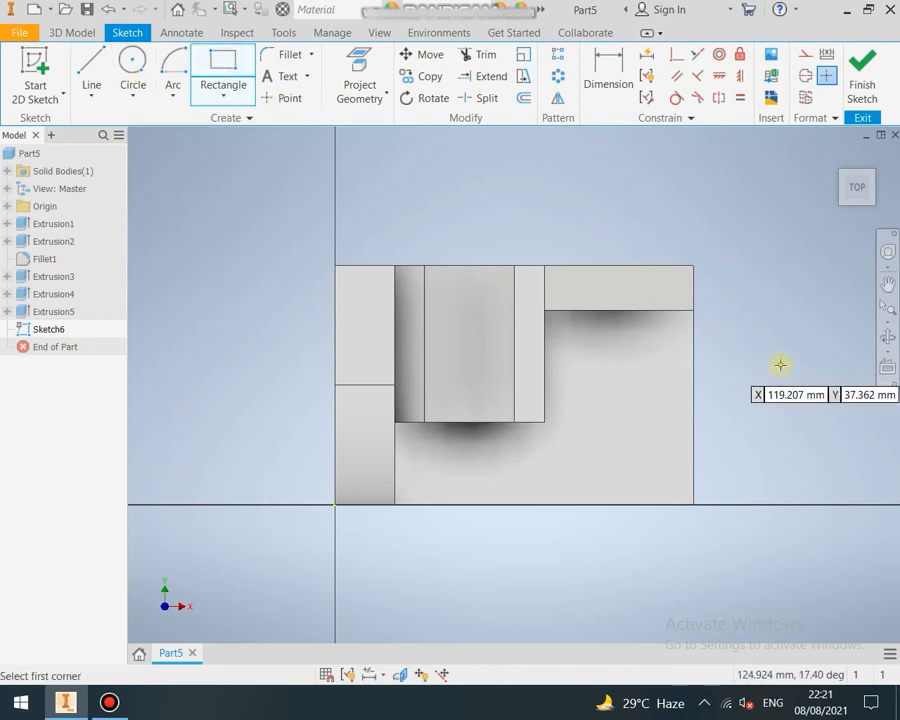
click(782, 352)
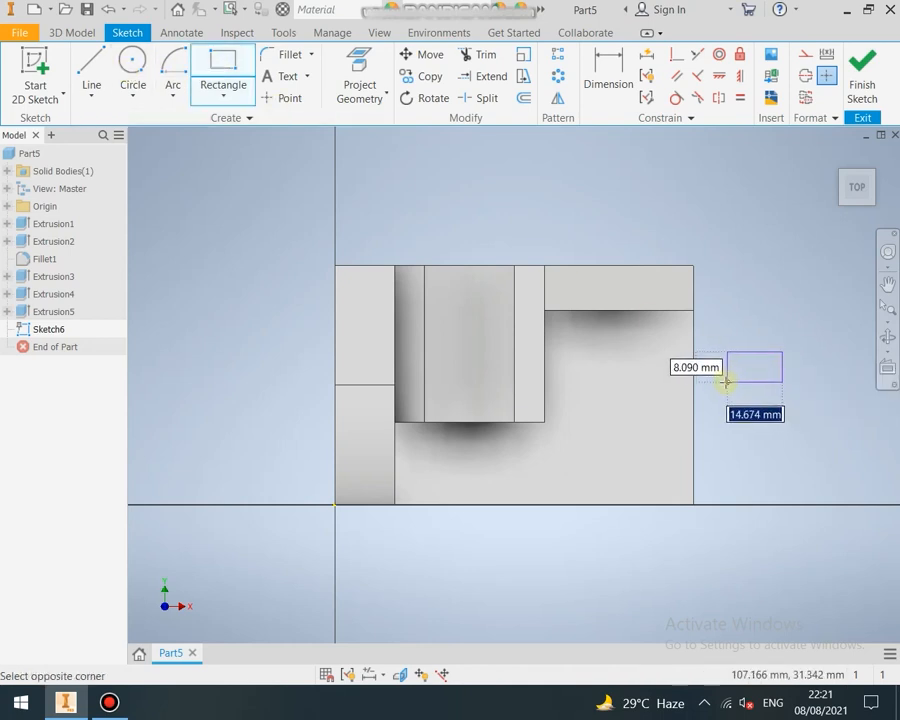
click(718, 377)
key(Escape)
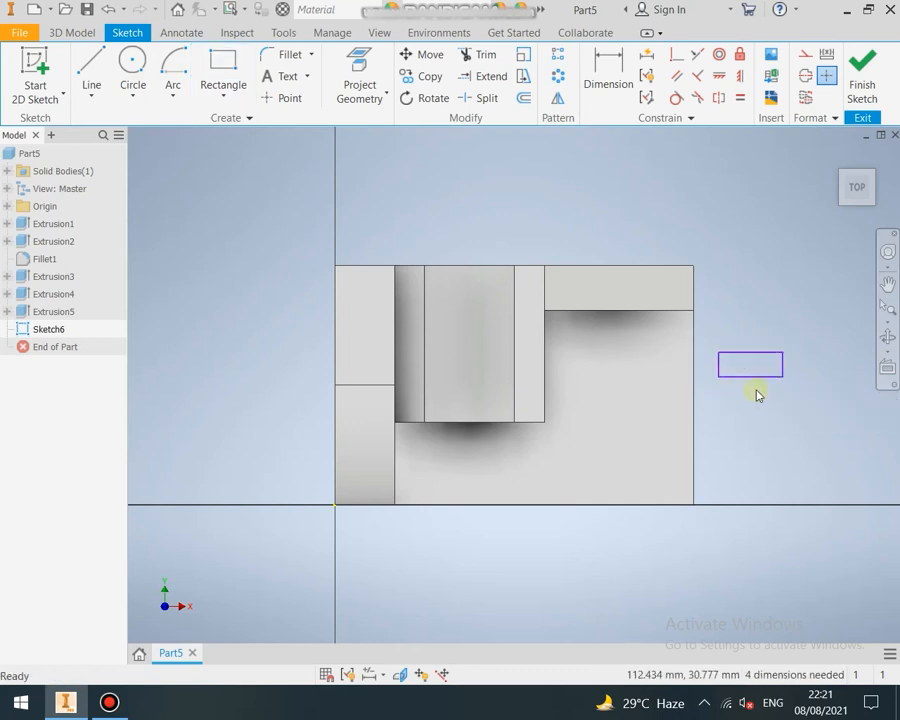
Step: Draw a circle on the rectangle's short edge nearest the base, through its corner, and trim the inner half and that edge to leave a rounded end
click(133, 61)
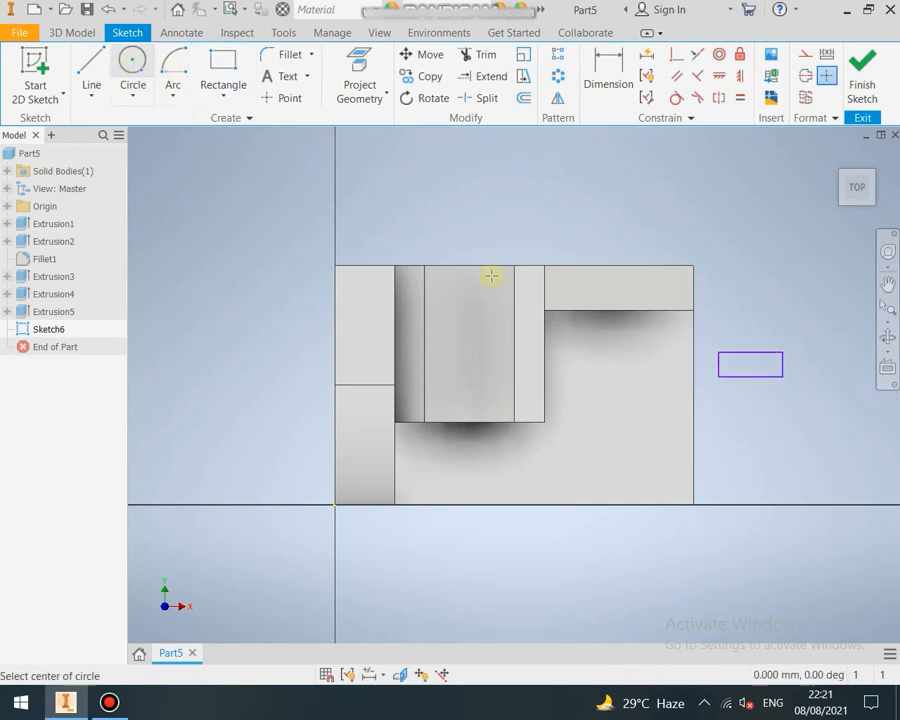
click(718, 364)
click(718, 353)
key(Escape)
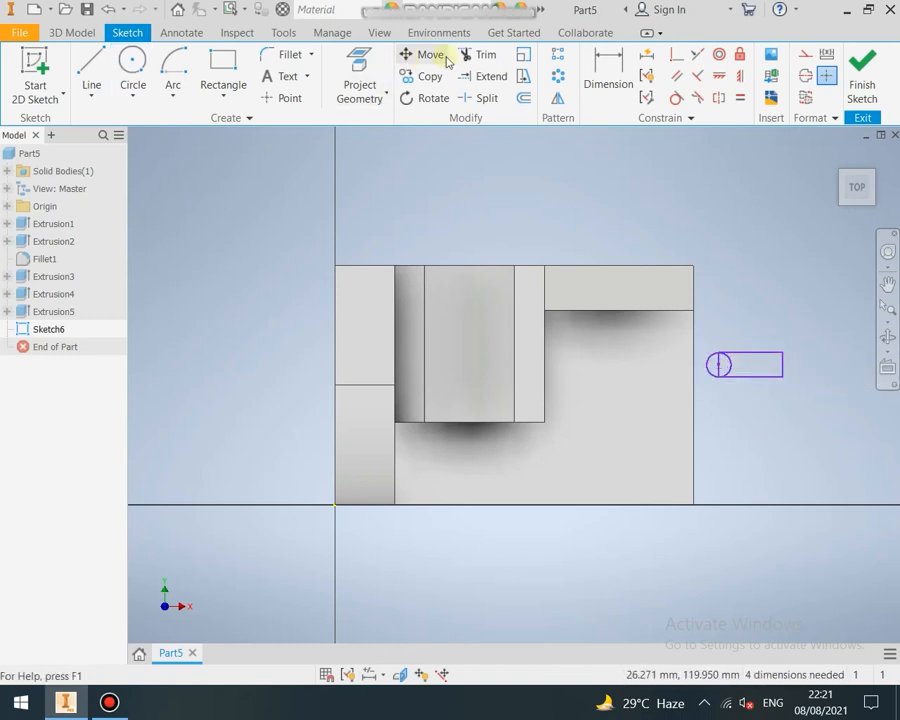
click(480, 56)
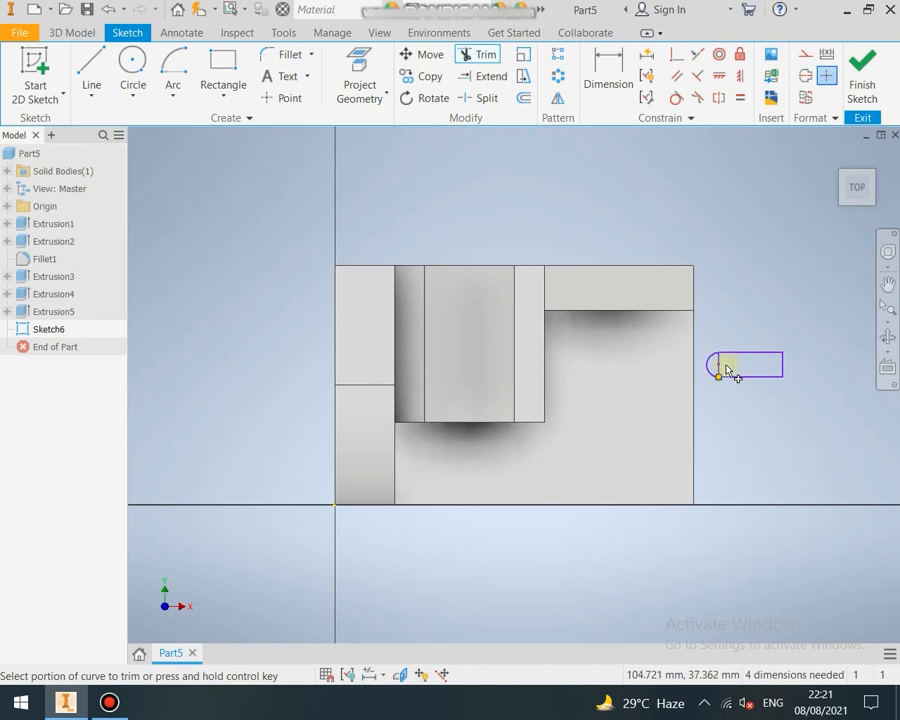
key(Escape)
scroll(720, 363, up, 5)
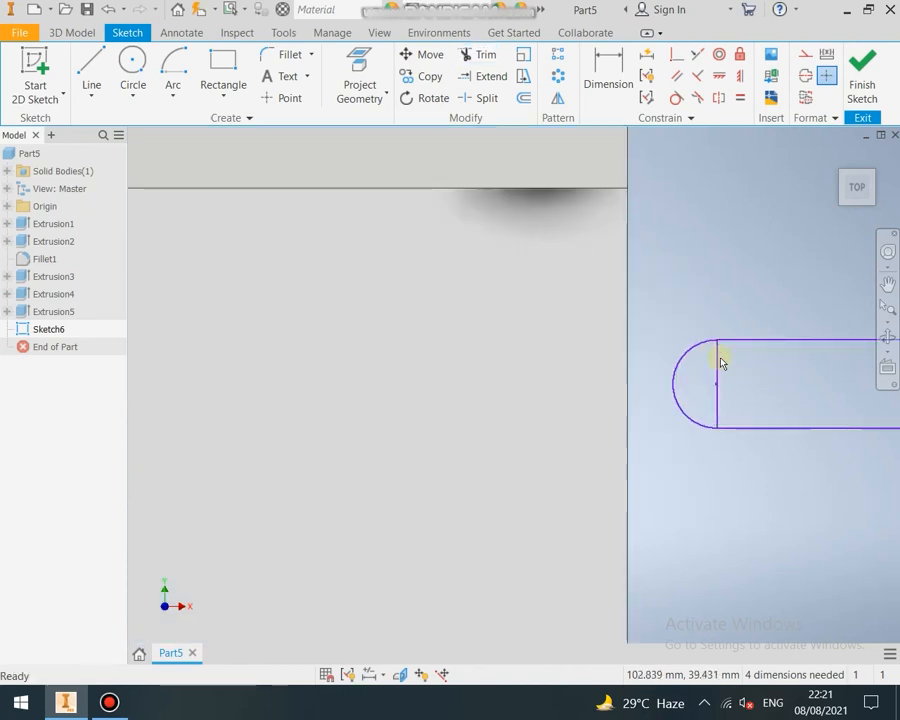
scroll(712, 375, down, 5)
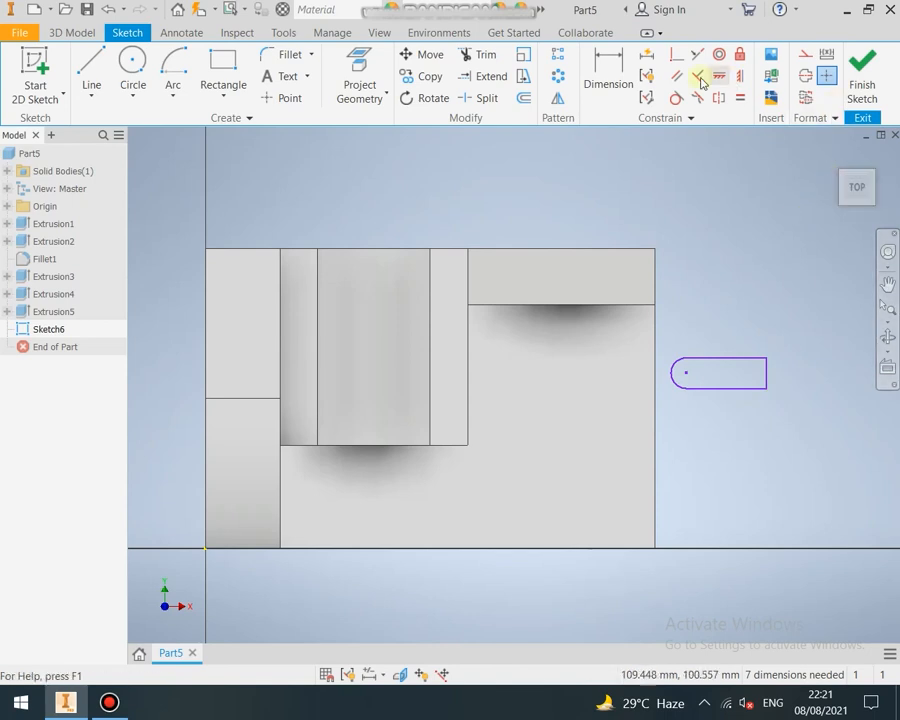
Step: Dimension the slot profile's straight side at 20 mm and its width at 16 mm
click(608, 76)
click(725, 358)
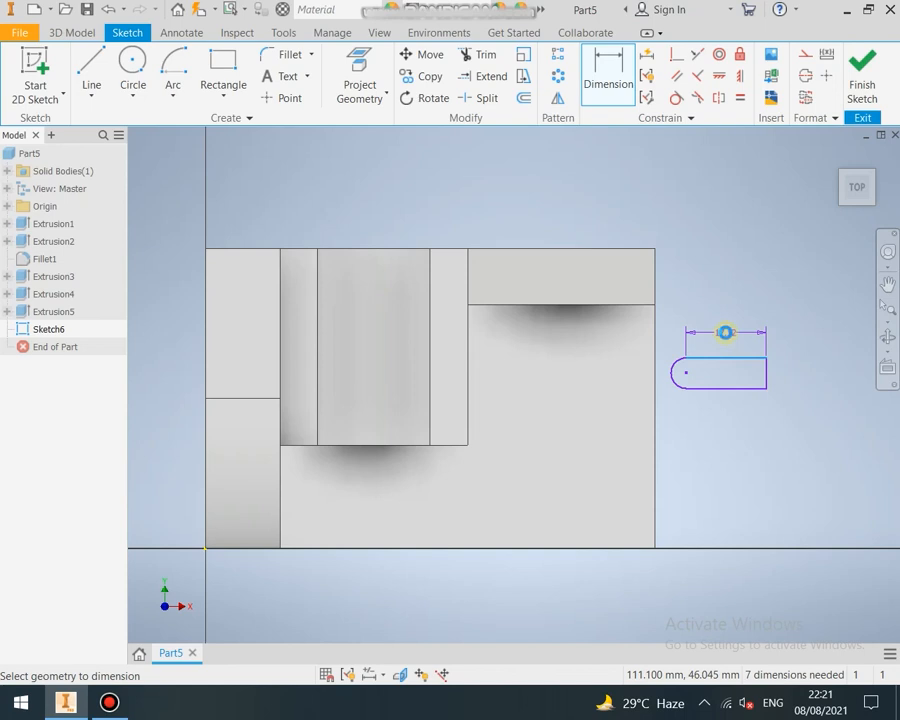
click(727, 336)
text(20)
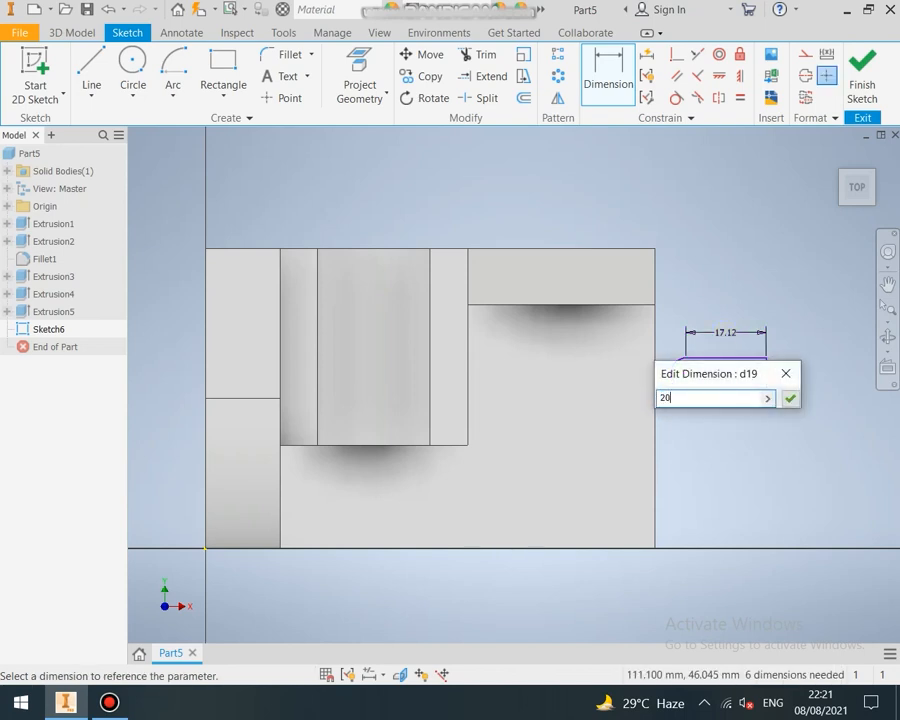
click(788, 402)
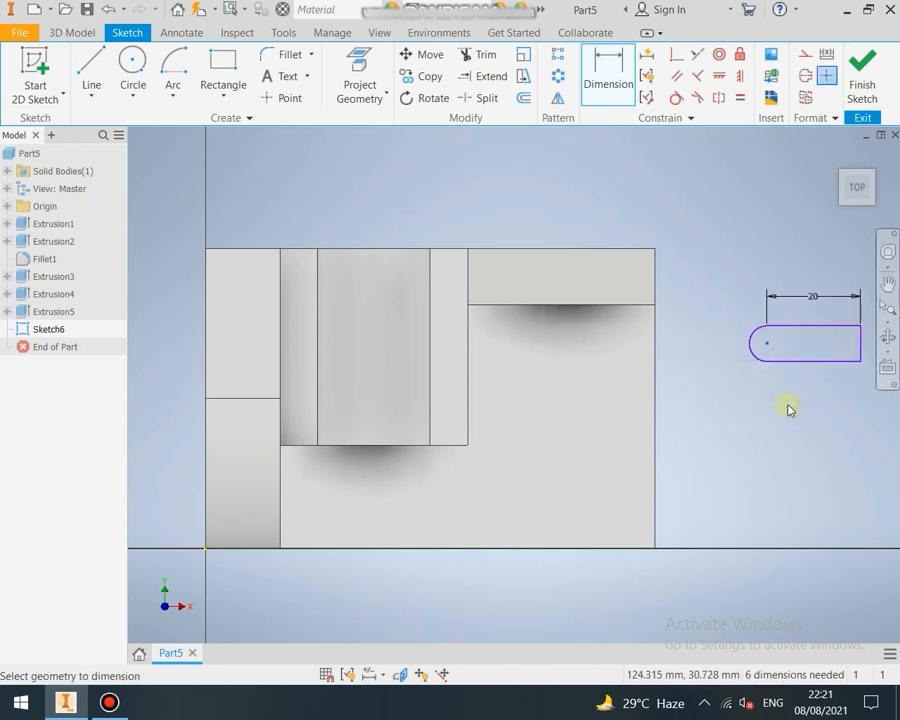
middle_drag(788, 402, 665, 416)
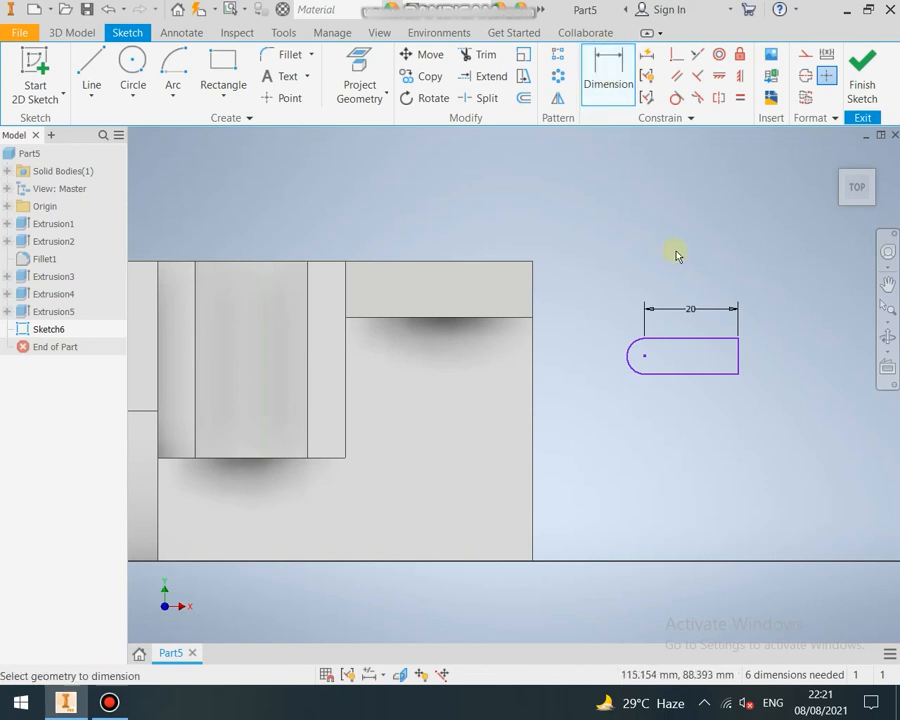
click(750, 358)
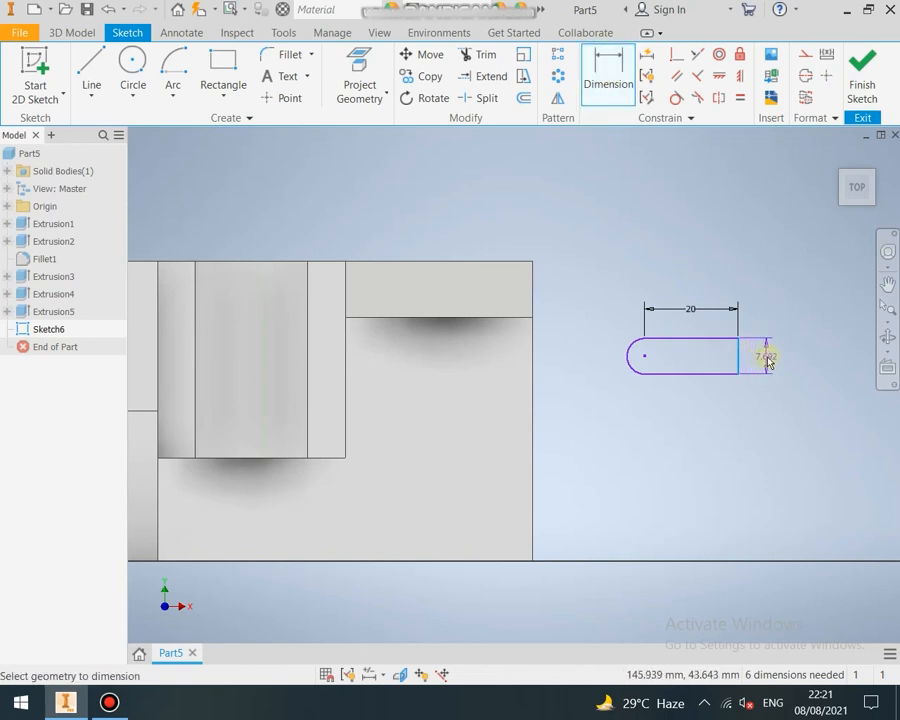
click(766, 358)
text(16)
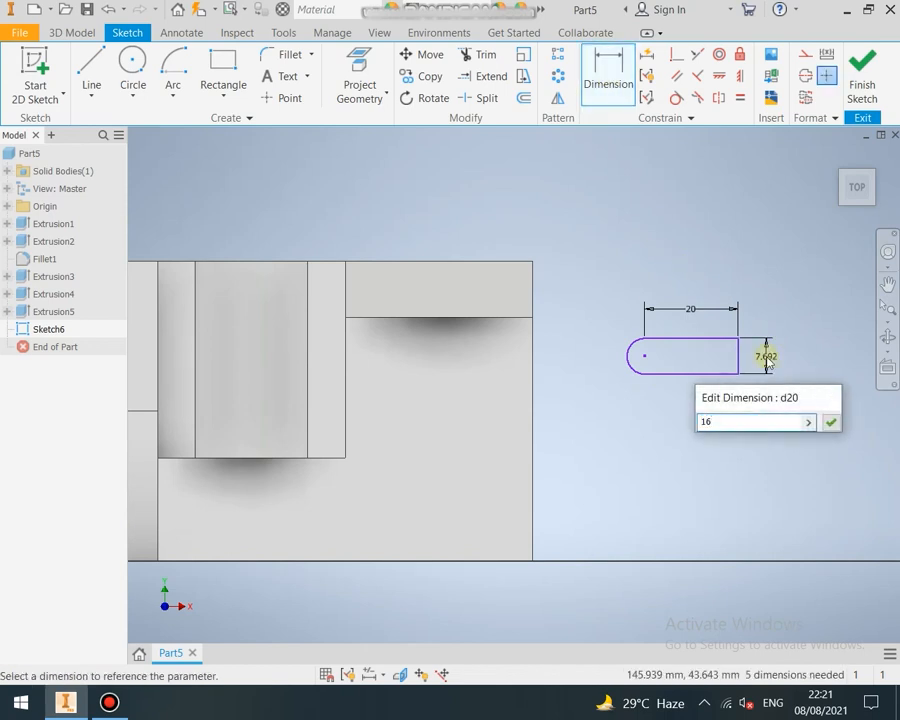
key(Return)
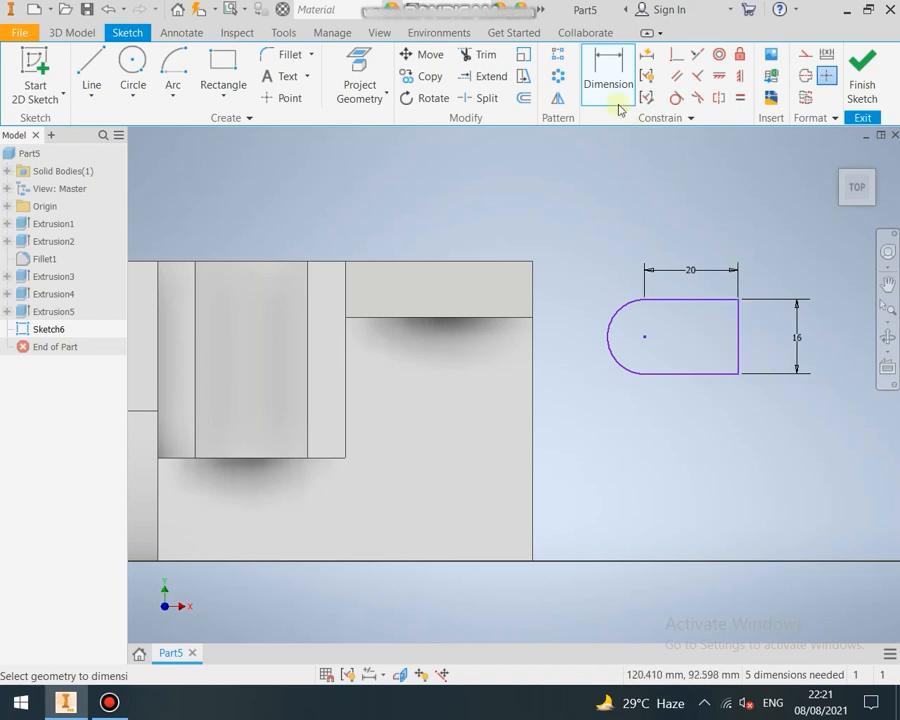
click(679, 56)
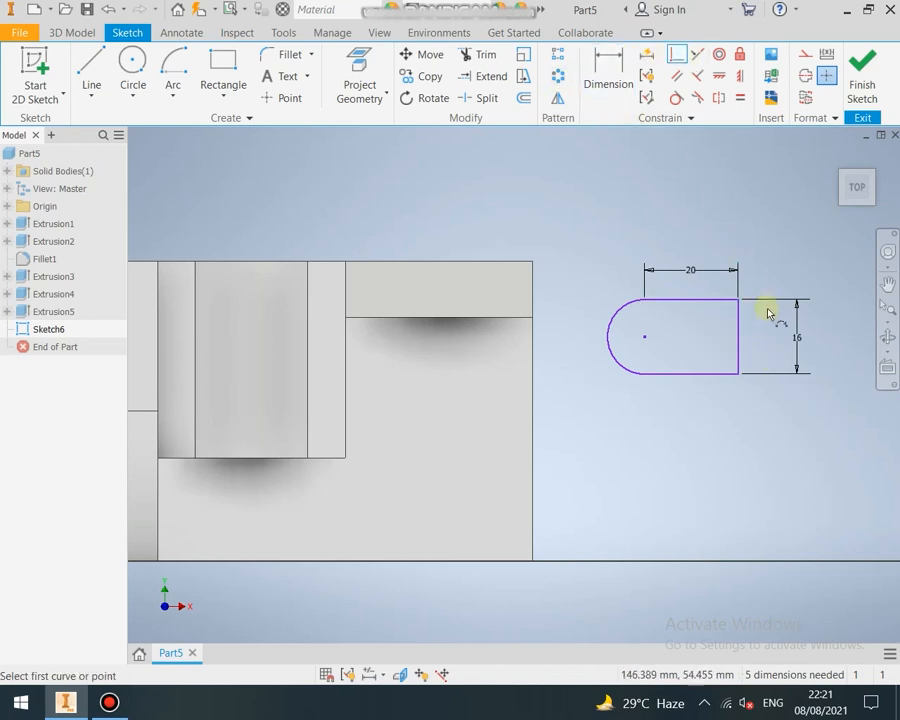
click(740, 338)
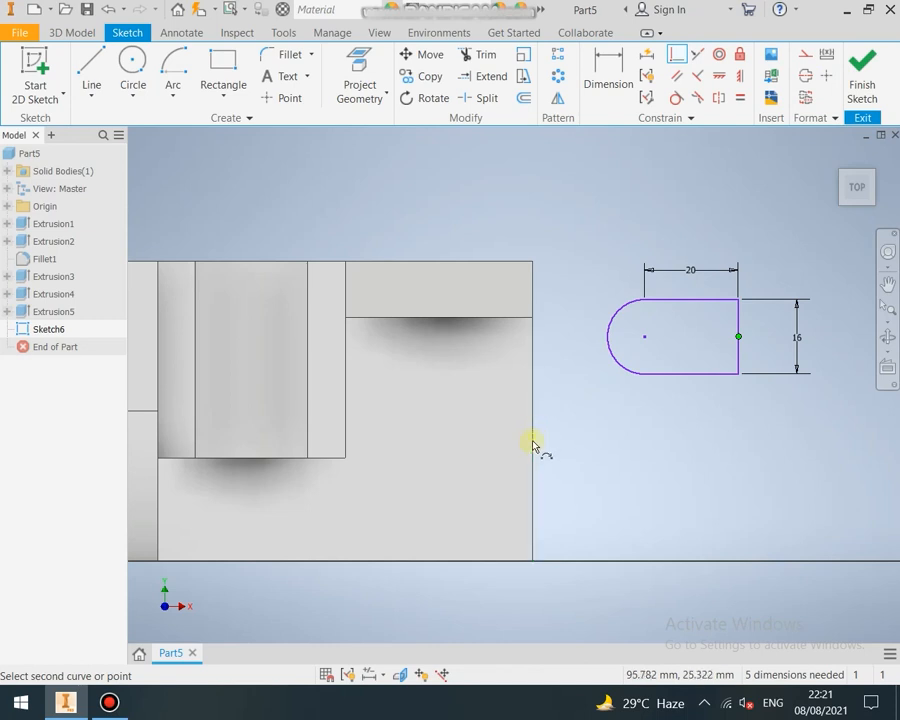
scroll(530, 412, down, 3)
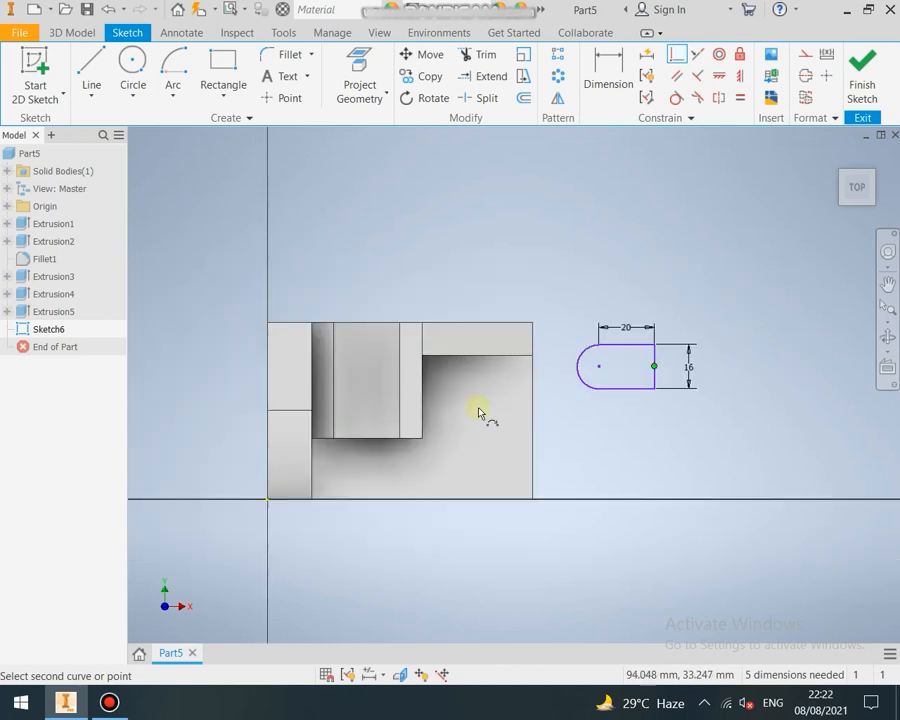
scroll(490, 420, up, 3)
key(Escape)
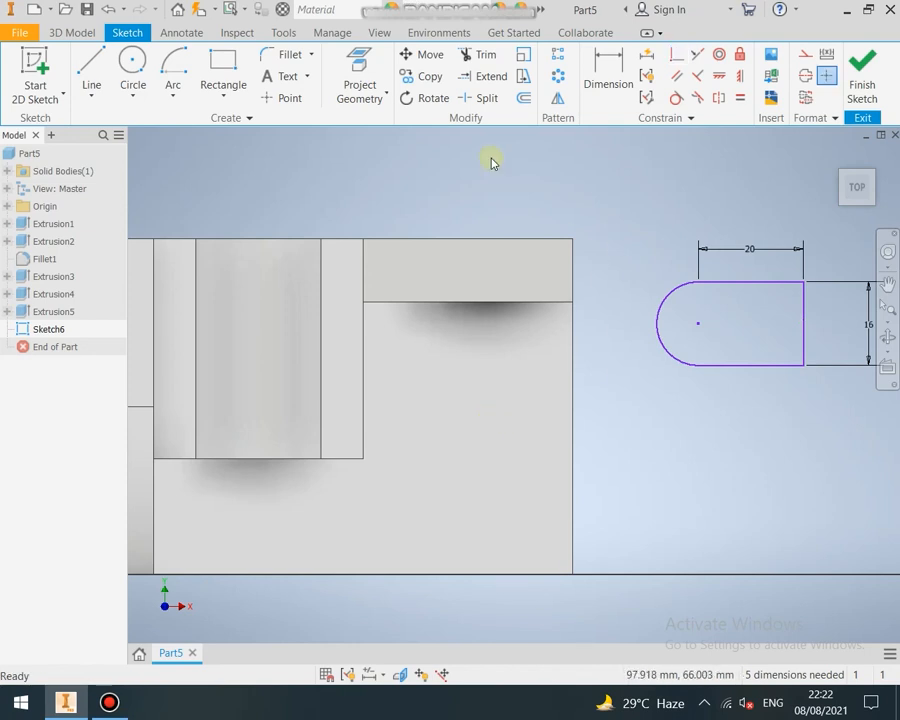
click(100, 85)
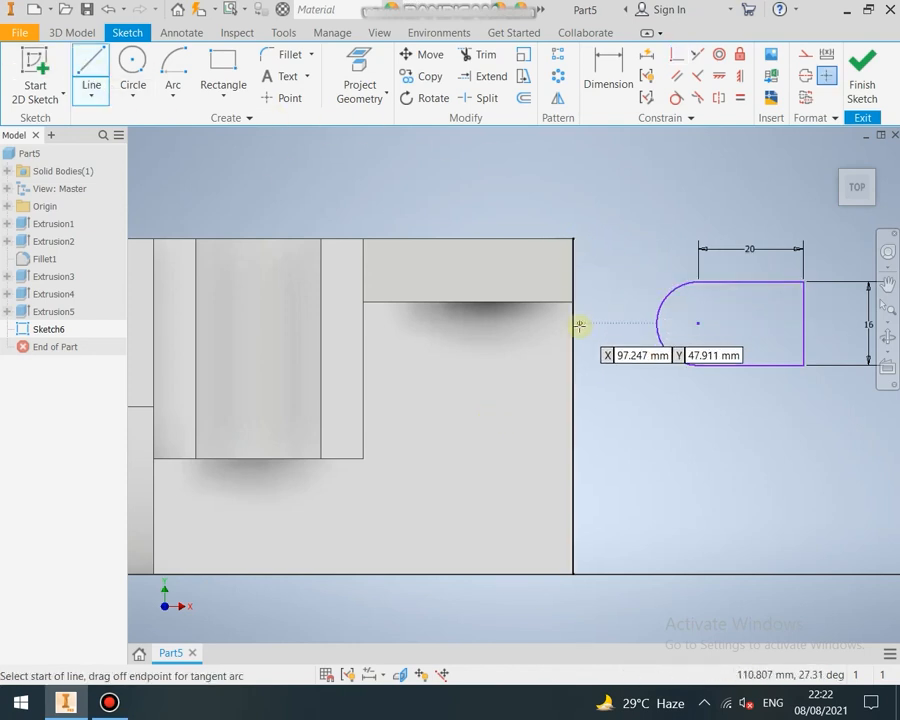
key(Escape)
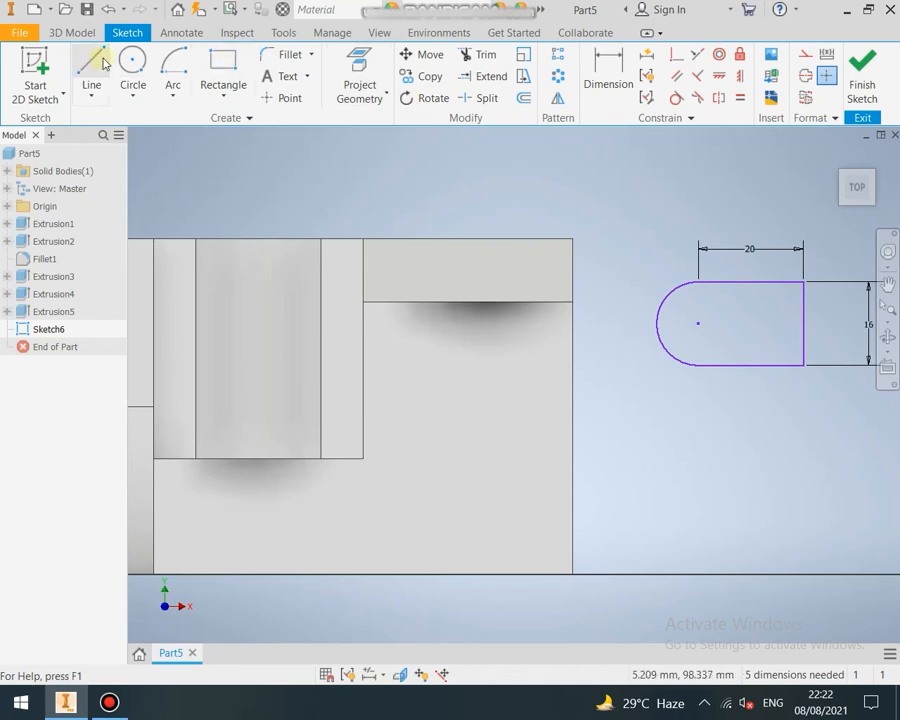
Step: Project the base's end edge facing the slot profile into the current sketch
click(356, 66)
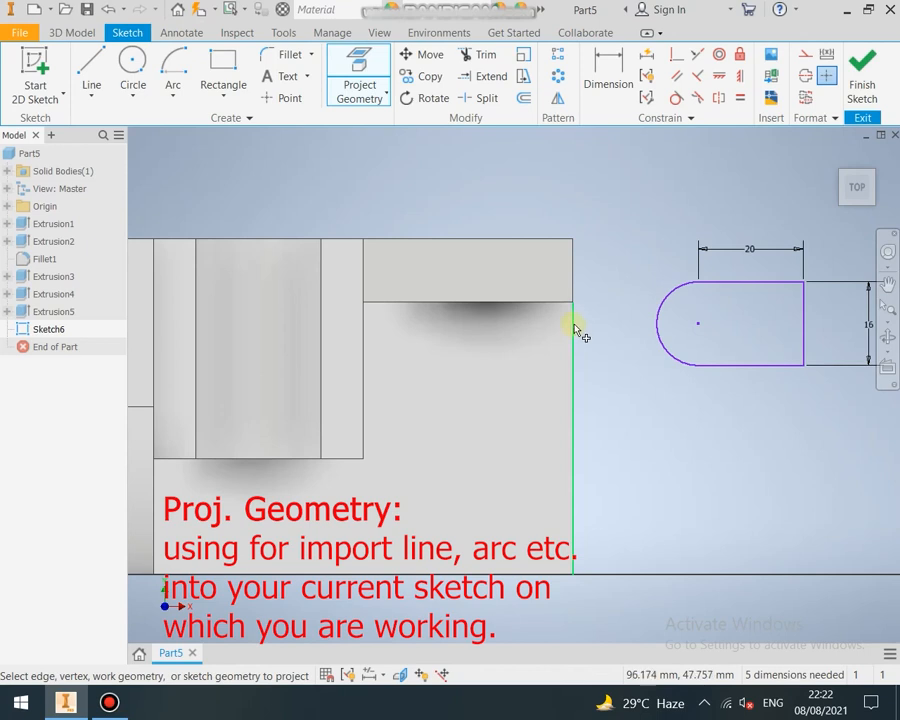
mouse_move(574, 326)
scroll(597, 348, down, 1)
click(597, 348)
key(Escape)
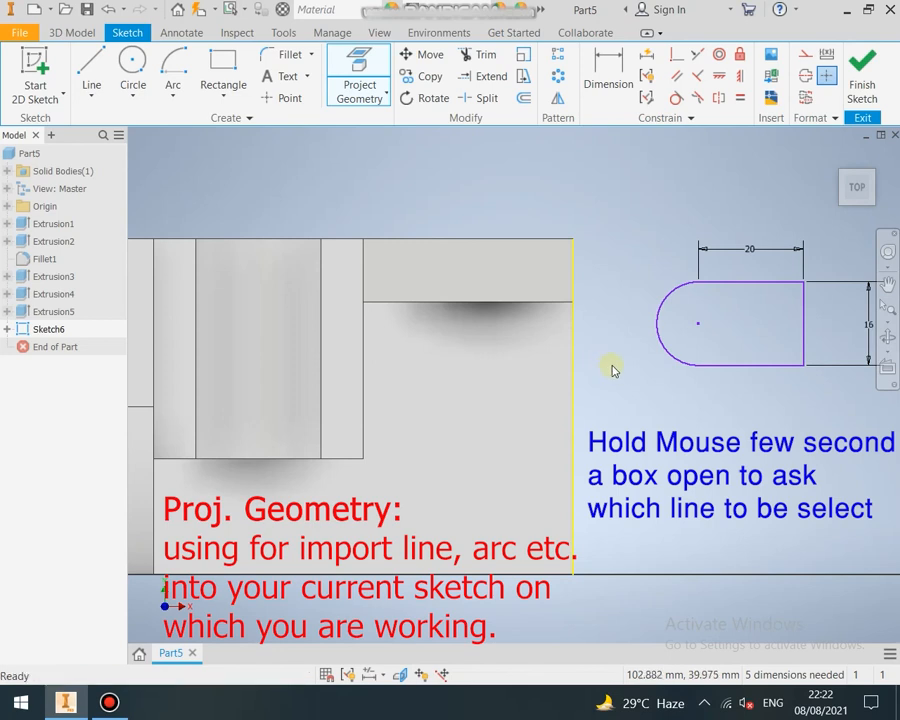
Step: Make the midpoint of the slot profile's short side coincident with the midpoint of the projected base edge
click(677, 54)
click(803, 324)
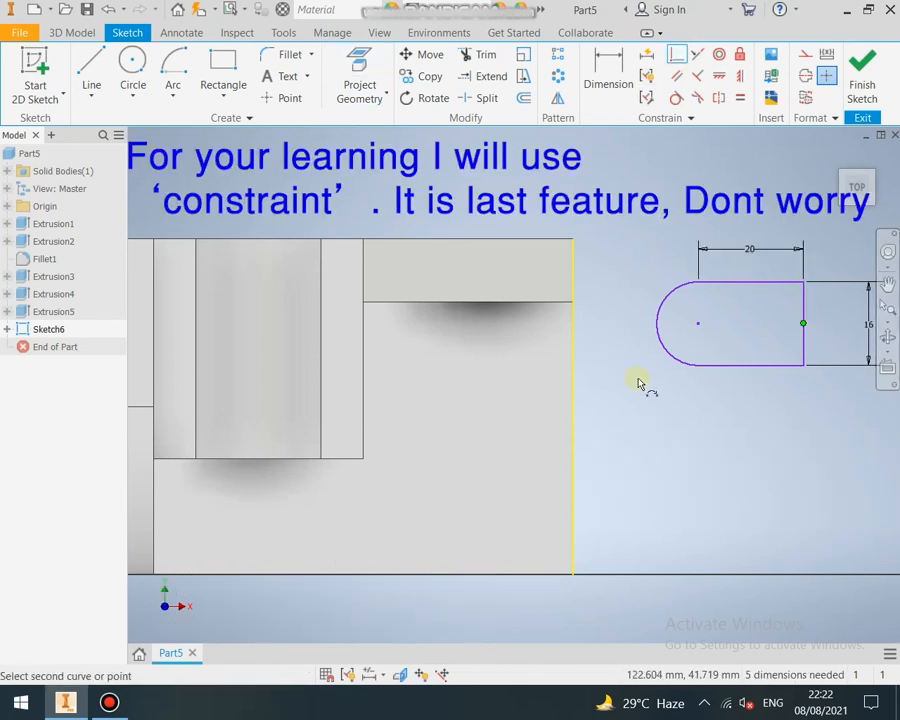
click(570, 407)
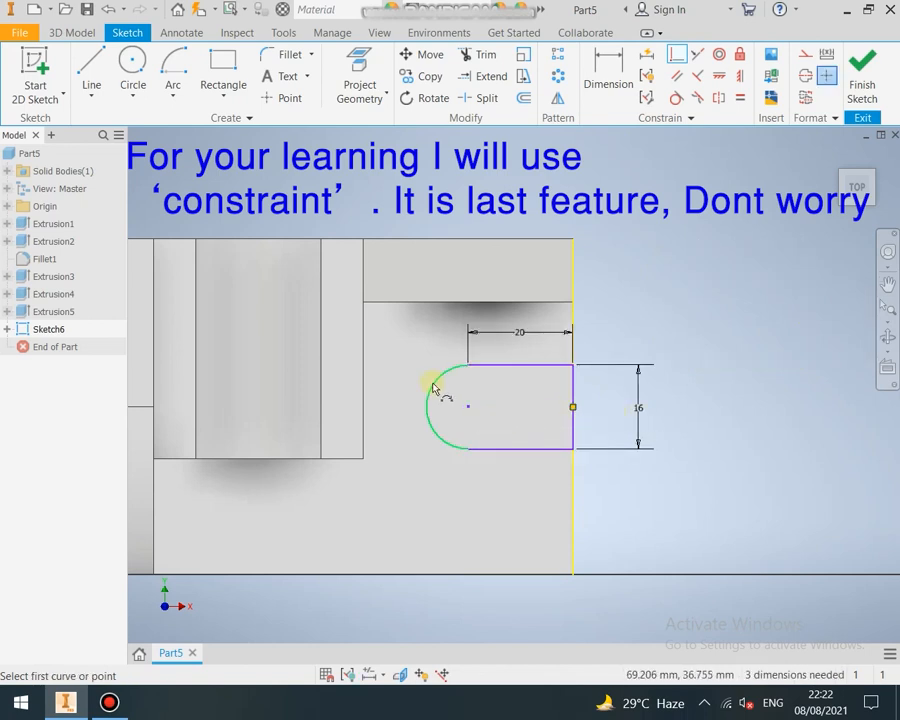
key(Escape)
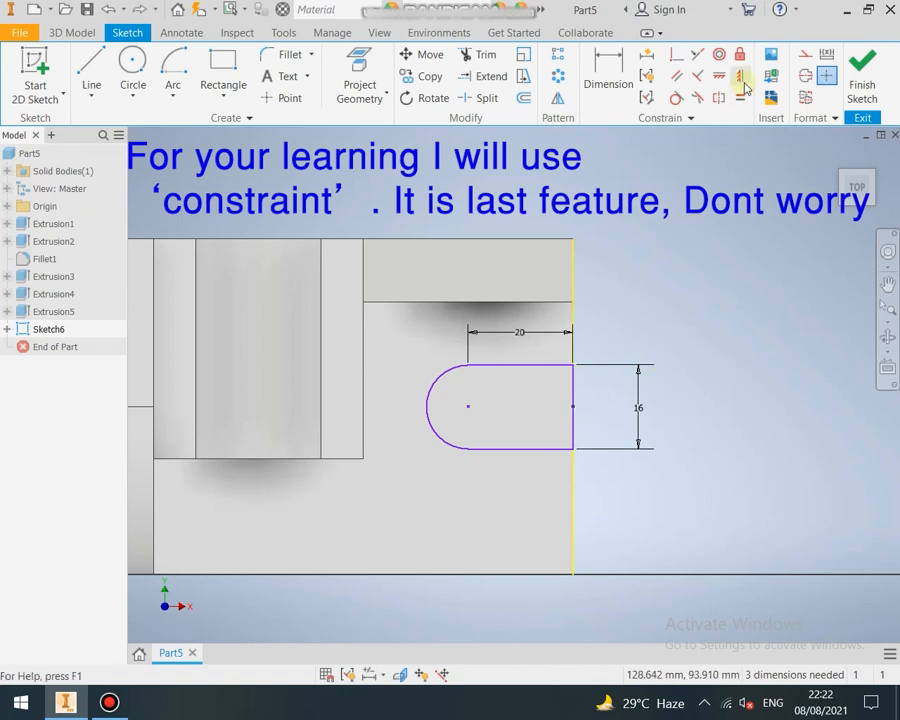
Step: Constrain the slot profile's short side collinear with the projected base edge
click(697, 54)
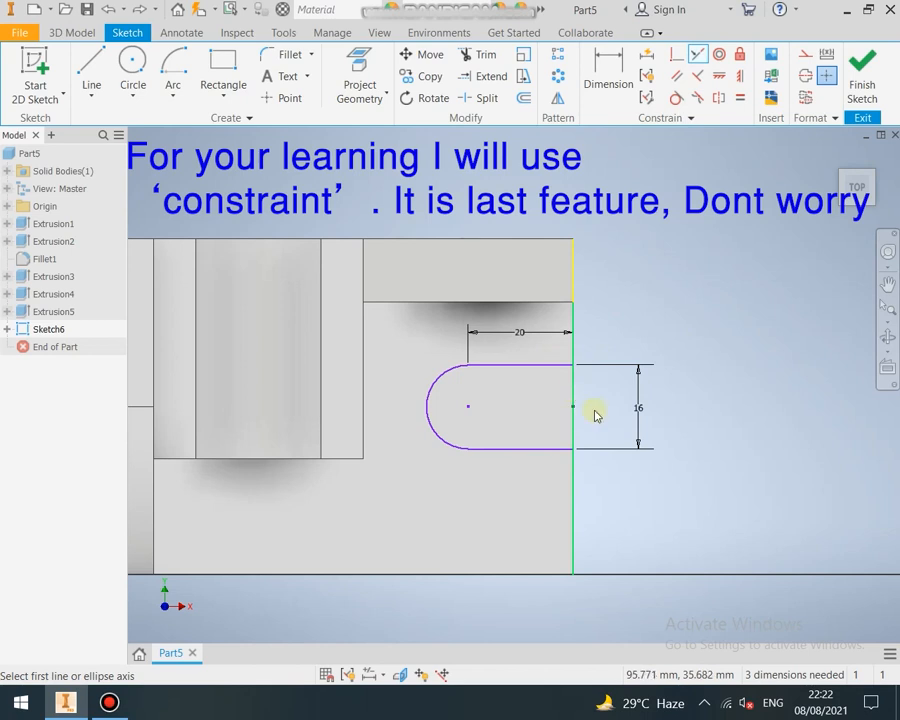
click(594, 414)
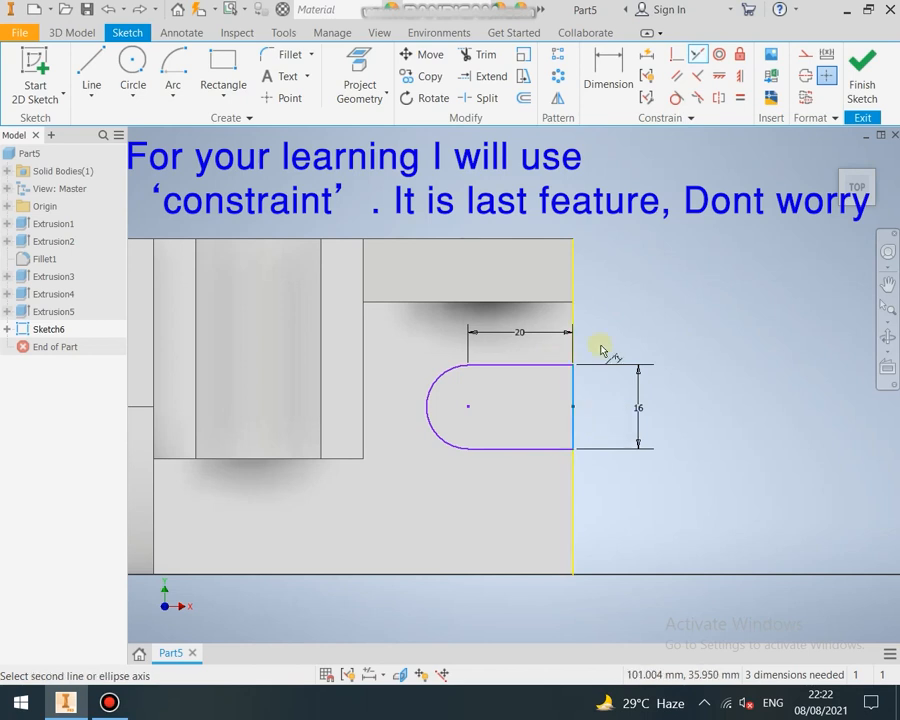
click(575, 311)
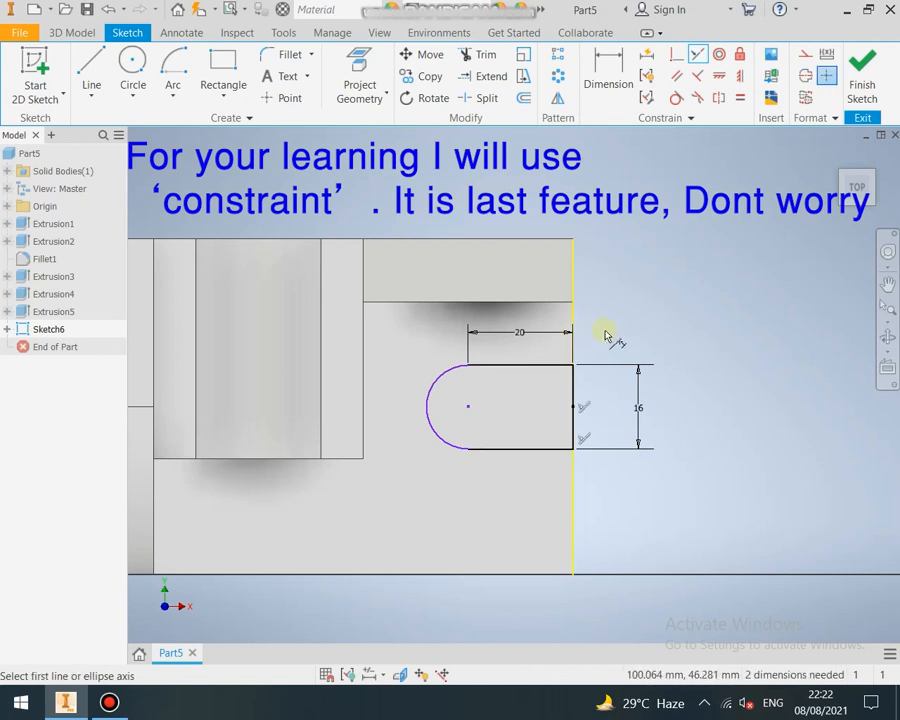
key(Escape)
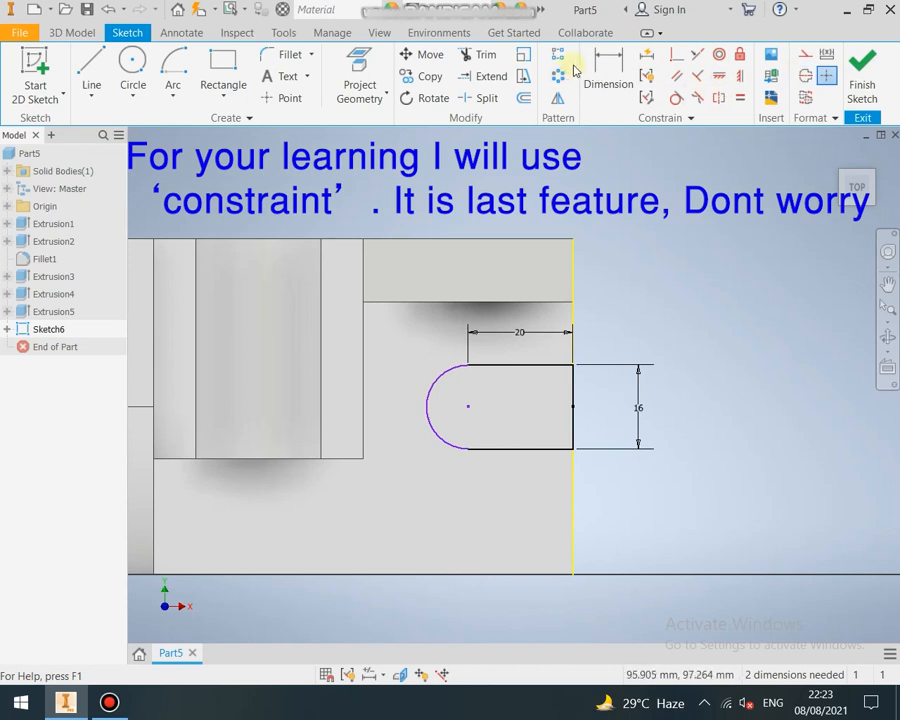
Step: Draw a horizontal construction line from the arc's centre to the midpoint of the slot's short side
click(805, 53)
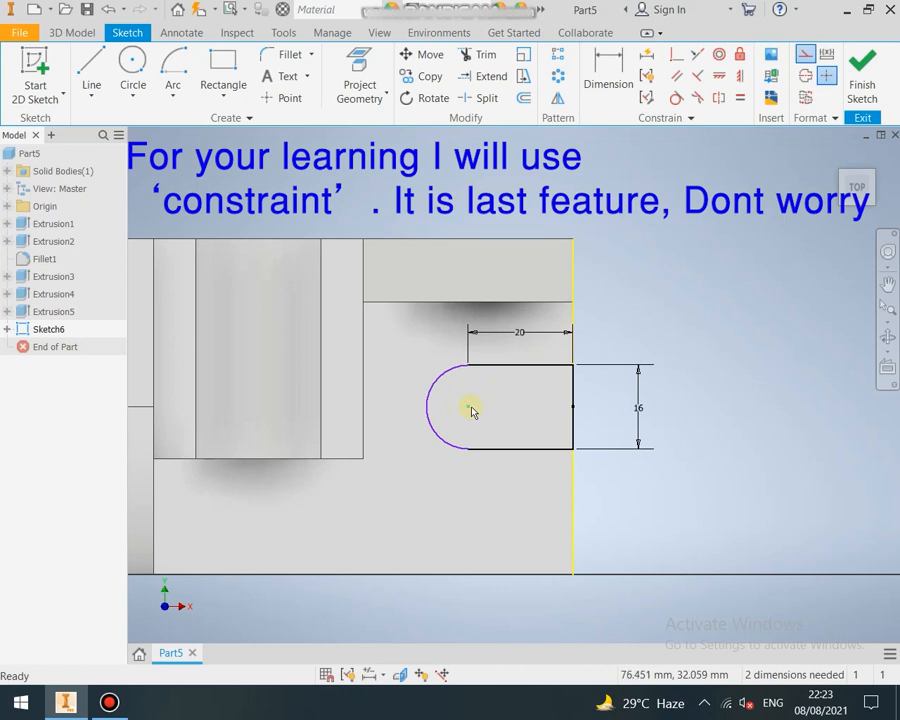
click(91, 68)
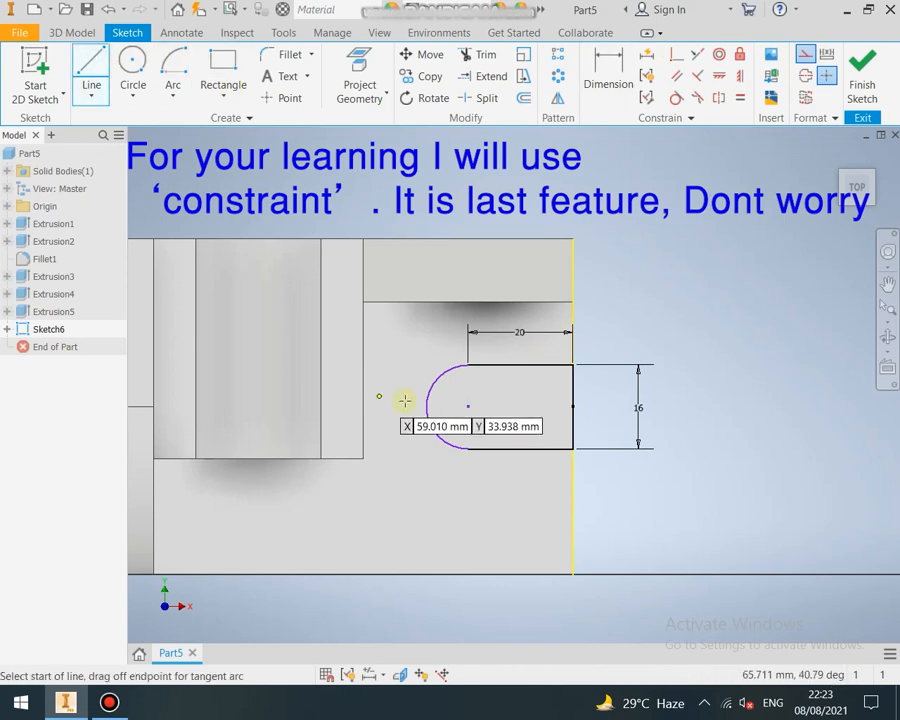
click(468, 406)
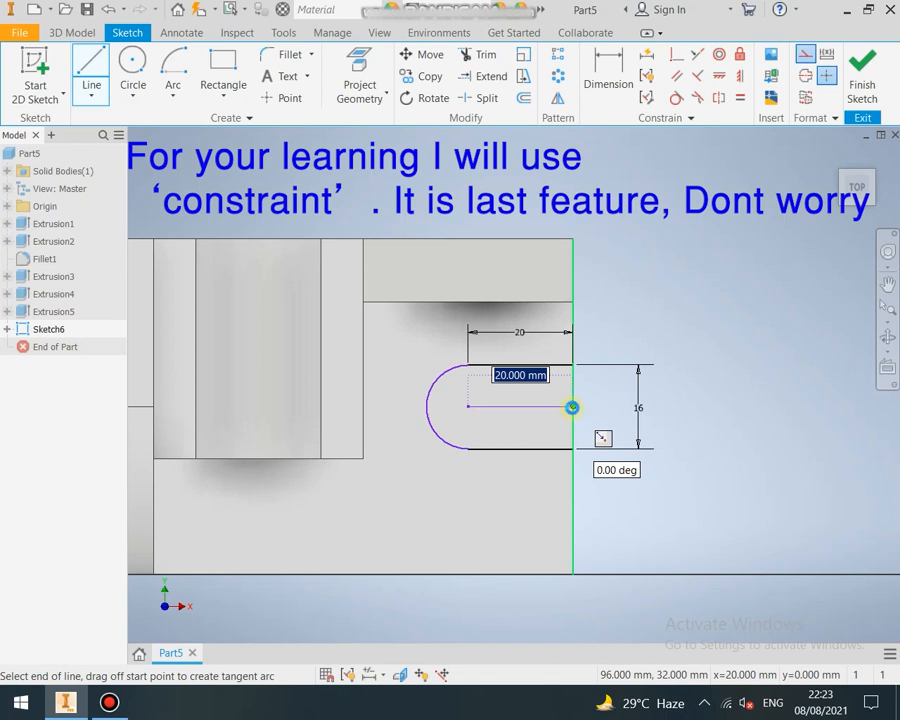
double_click(572, 407)
key(Escape)
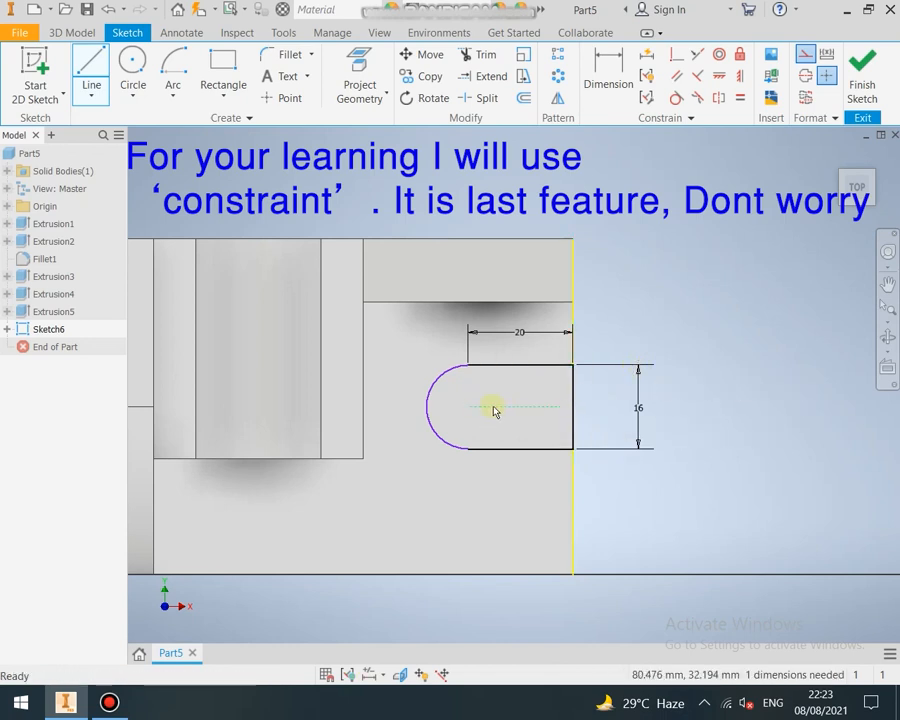
Step: Apply an equal constraint between the slot's long straight side and the construction centreline
click(740, 97)
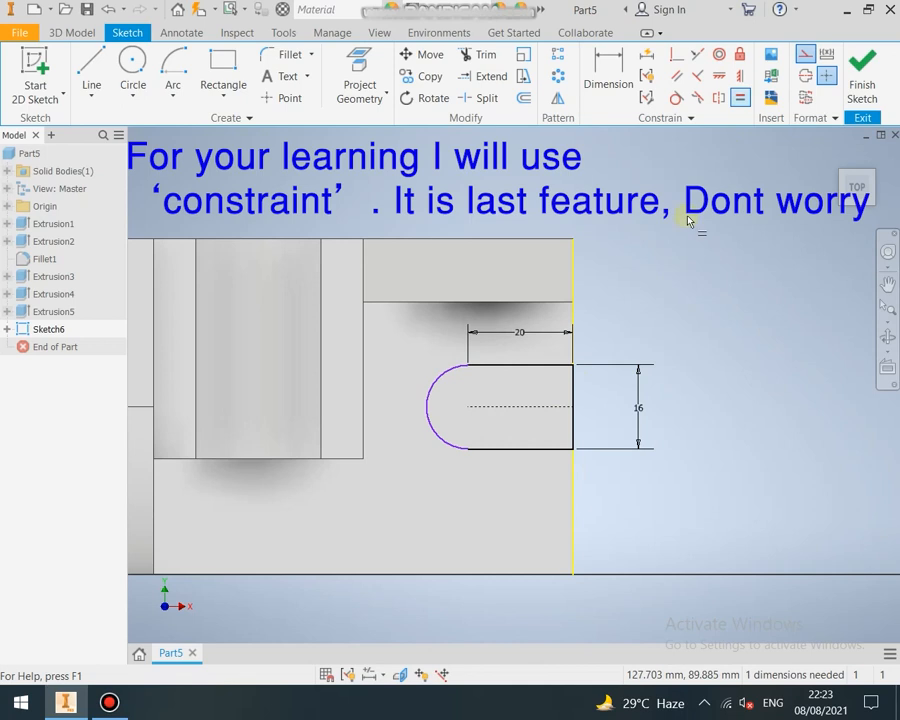
click(537, 366)
key(Escape)
key(Escape)
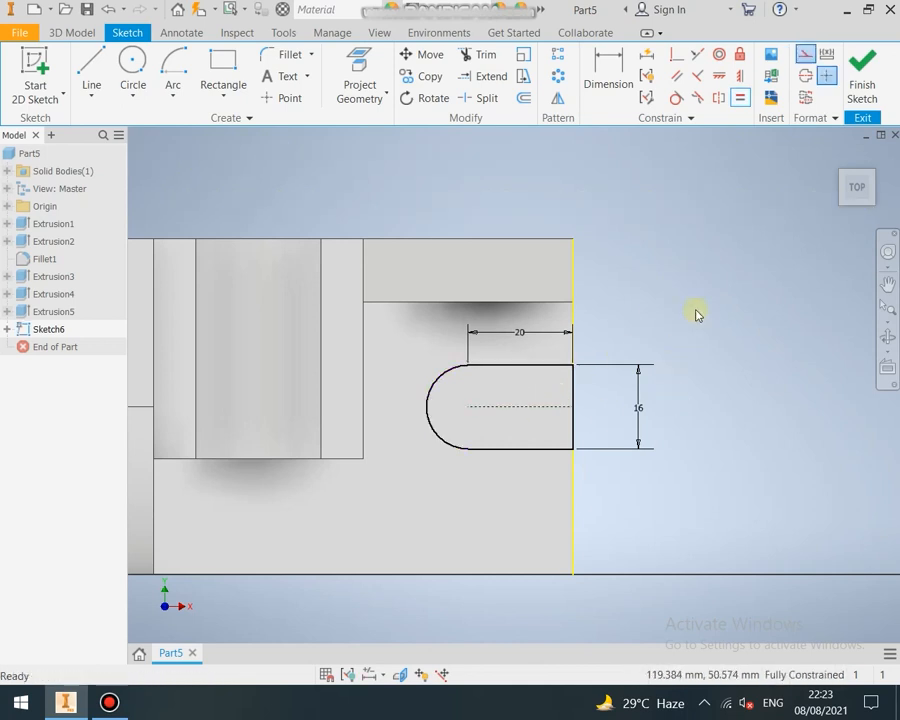
Step: Finish the sketch and extrude the slot profile as a cut through all of the base
click(857, 74)
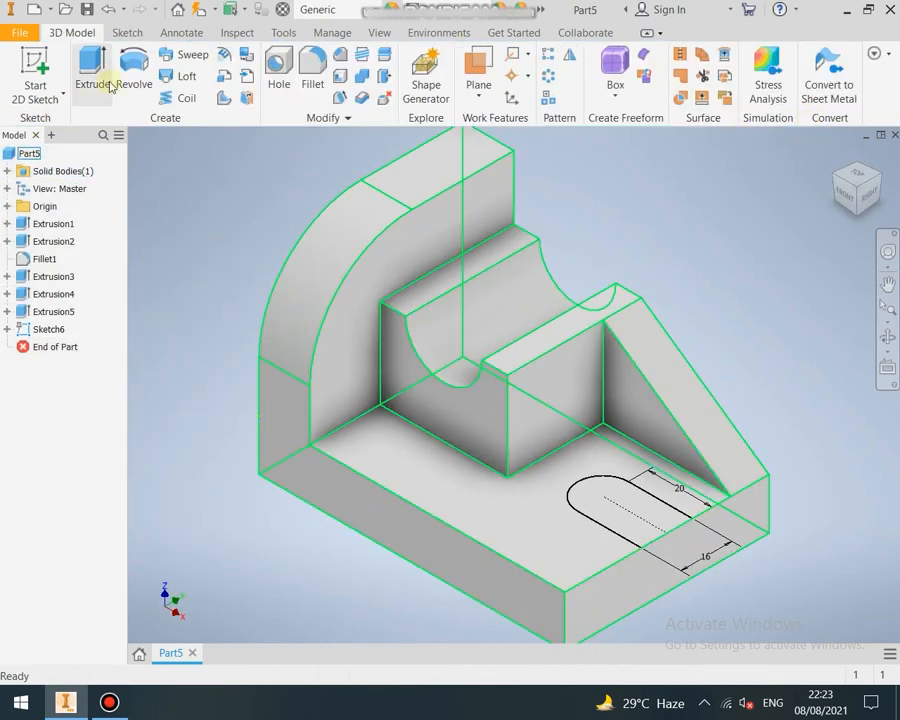
click(111, 87)
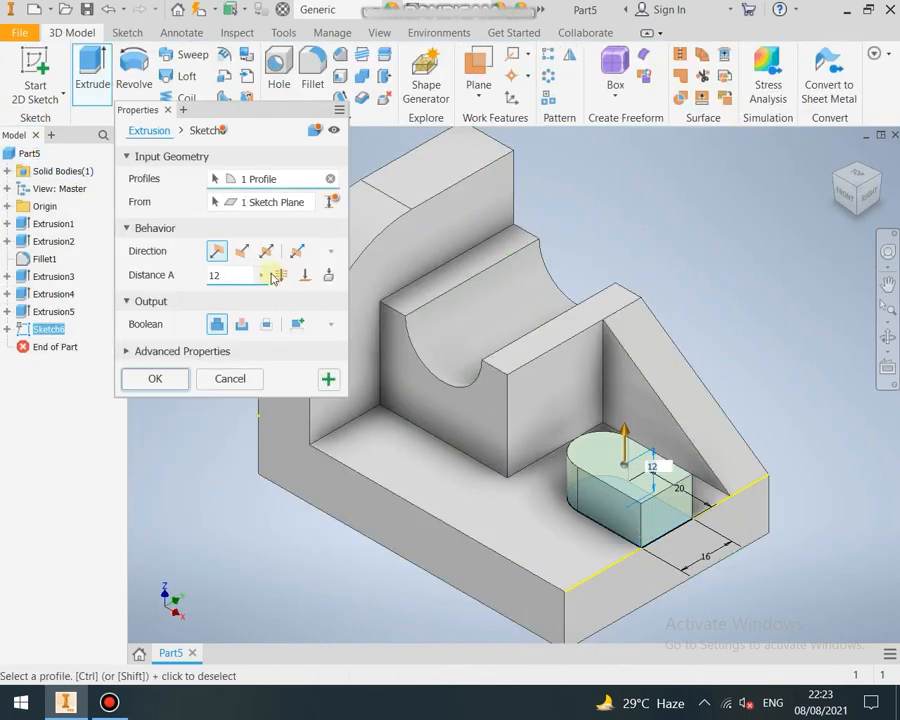
click(281, 276)
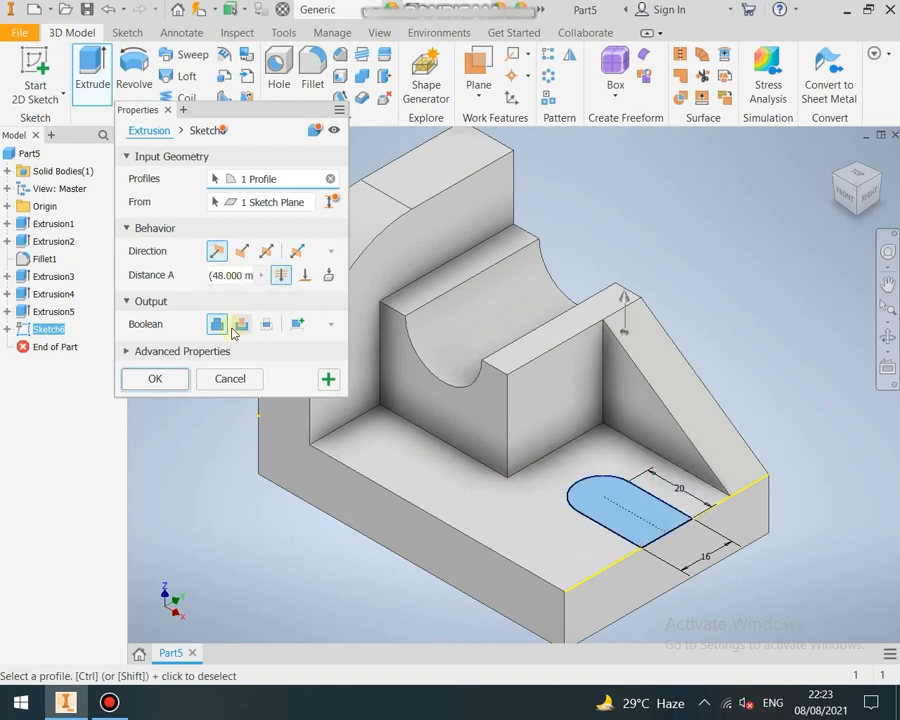
click(247, 326)
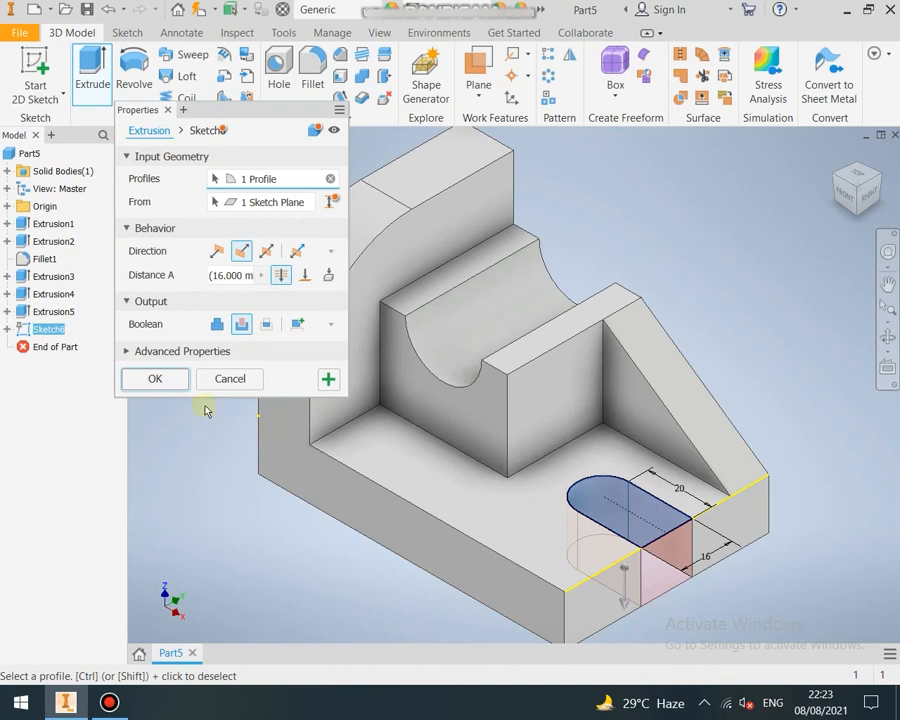
click(157, 379)
Step: Recolour the whole part green with an adjusted appearance of about R 40, G 167, B 61
scroll(287, 431, up, 3)
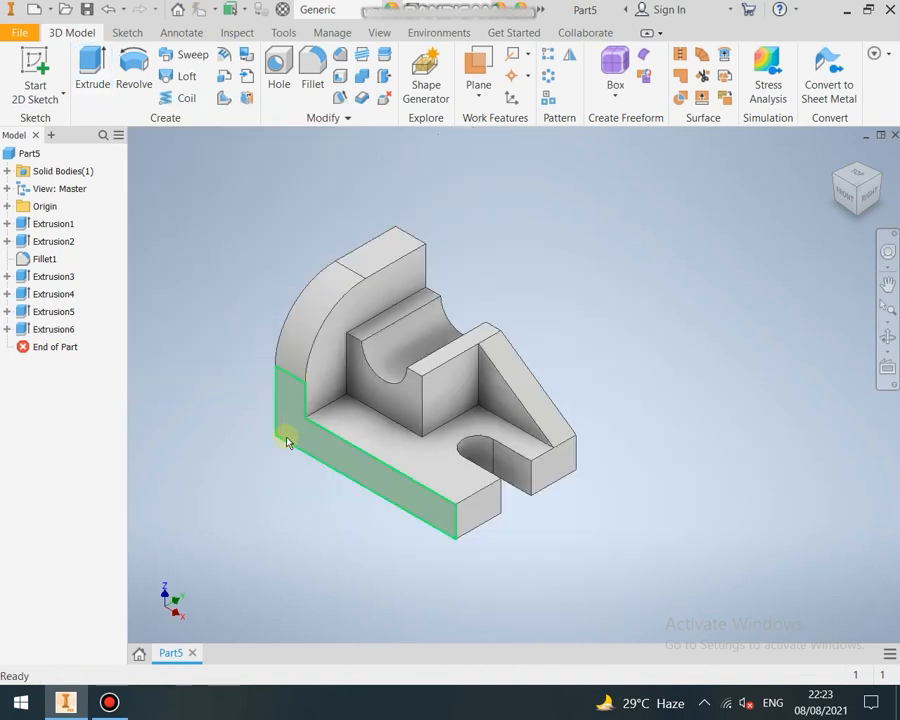
mouse_move(277, 446)
middle_down()
mouse_move(293, 438)
mouse_move(280, 426)
middle_up()
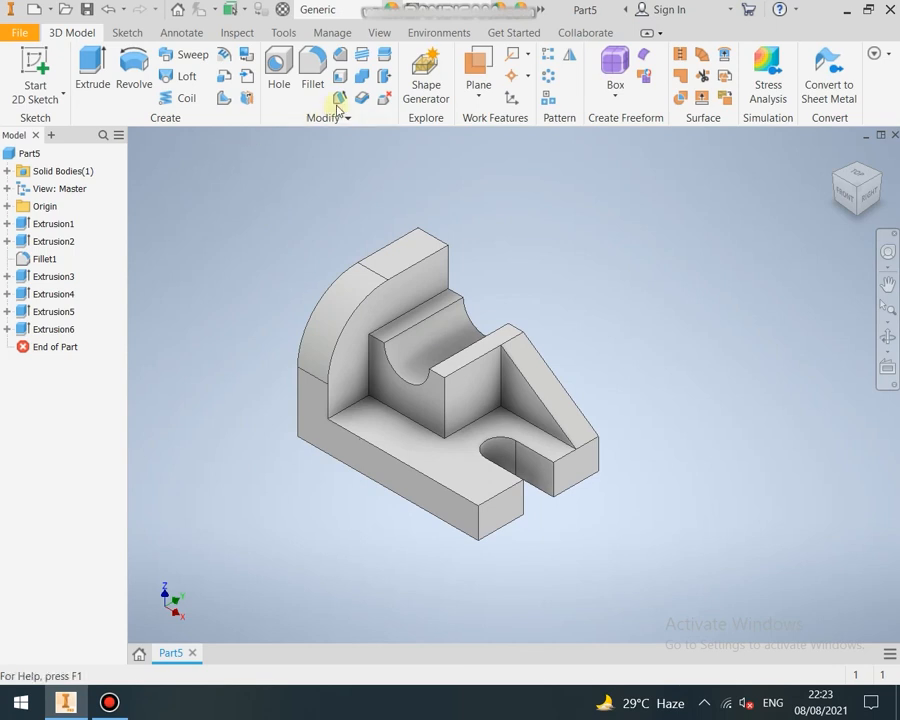
click(31, 153)
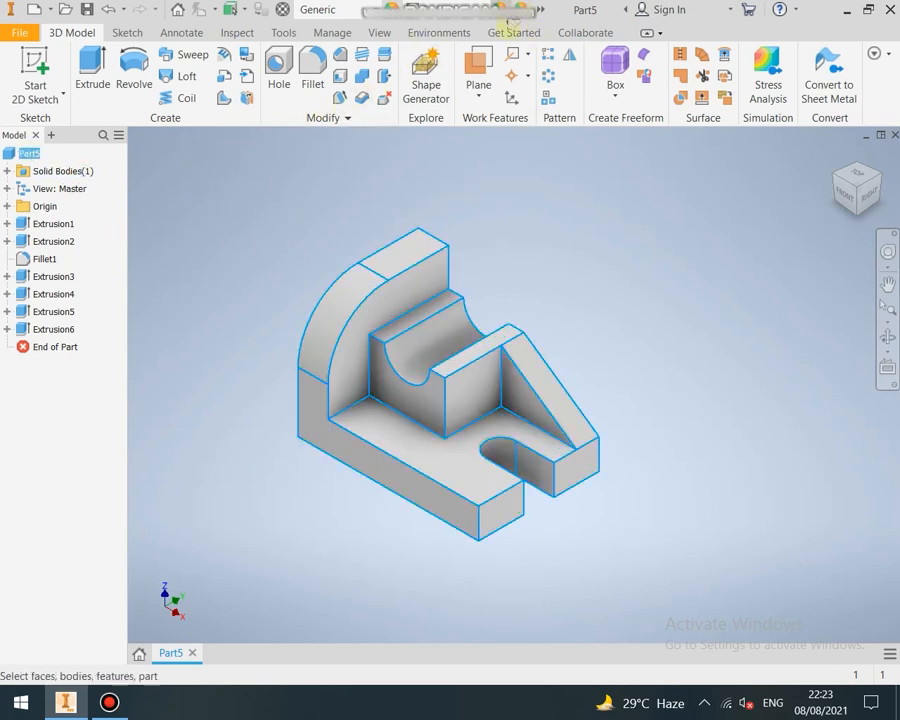
click(537, 200)
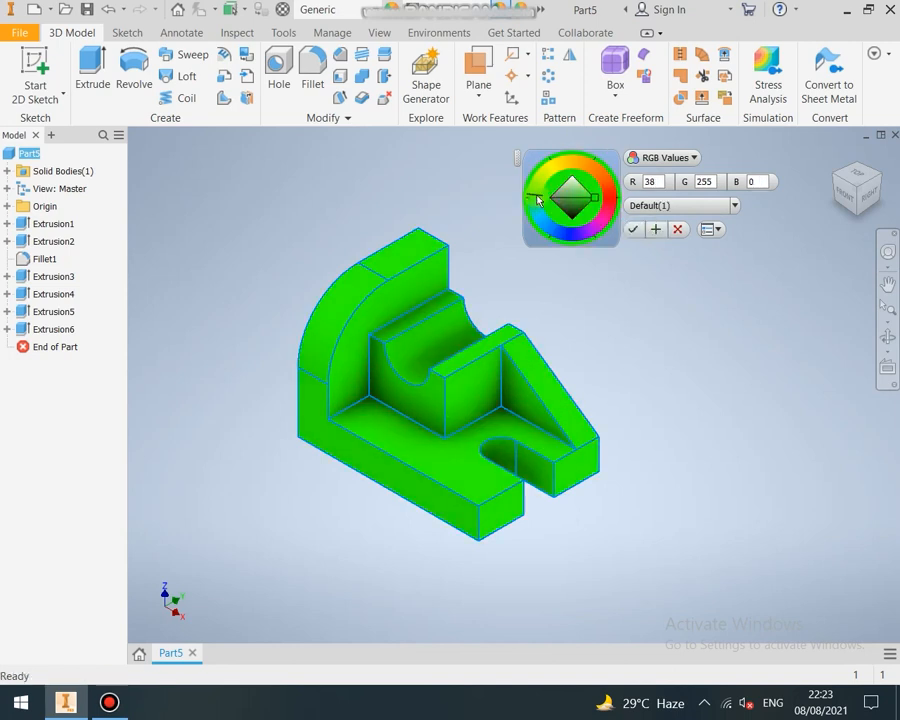
drag(570, 192, 577, 207)
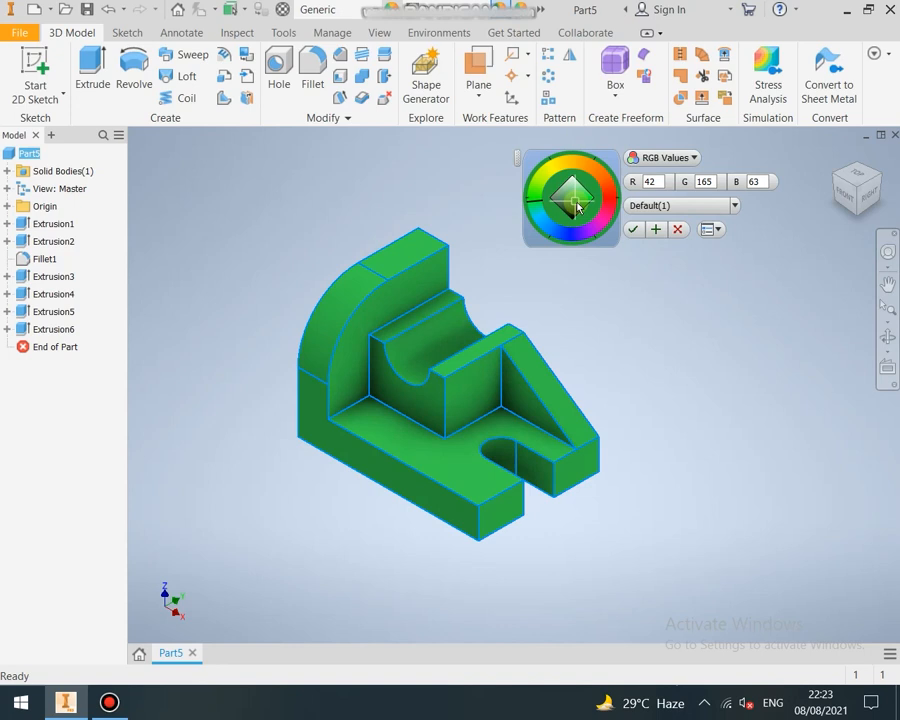
right_click(641, 276)
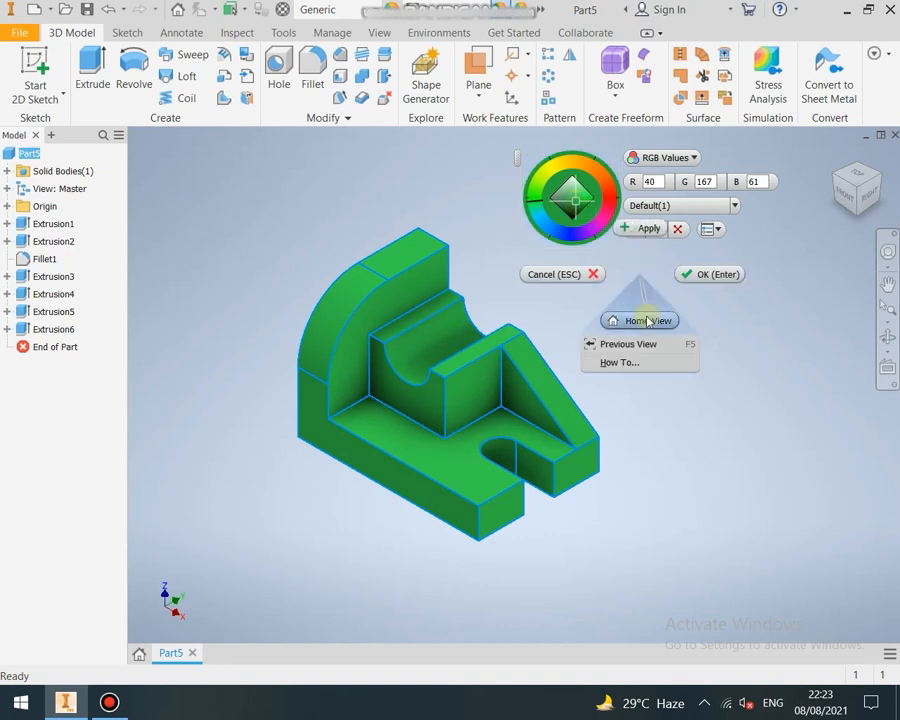
click(643, 230)
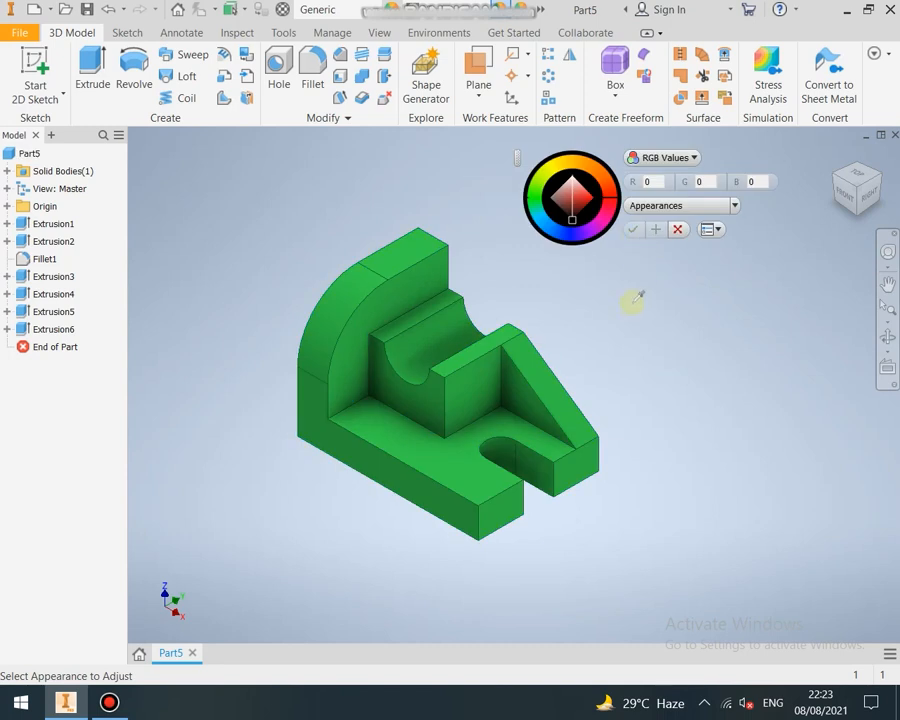
click(677, 229)
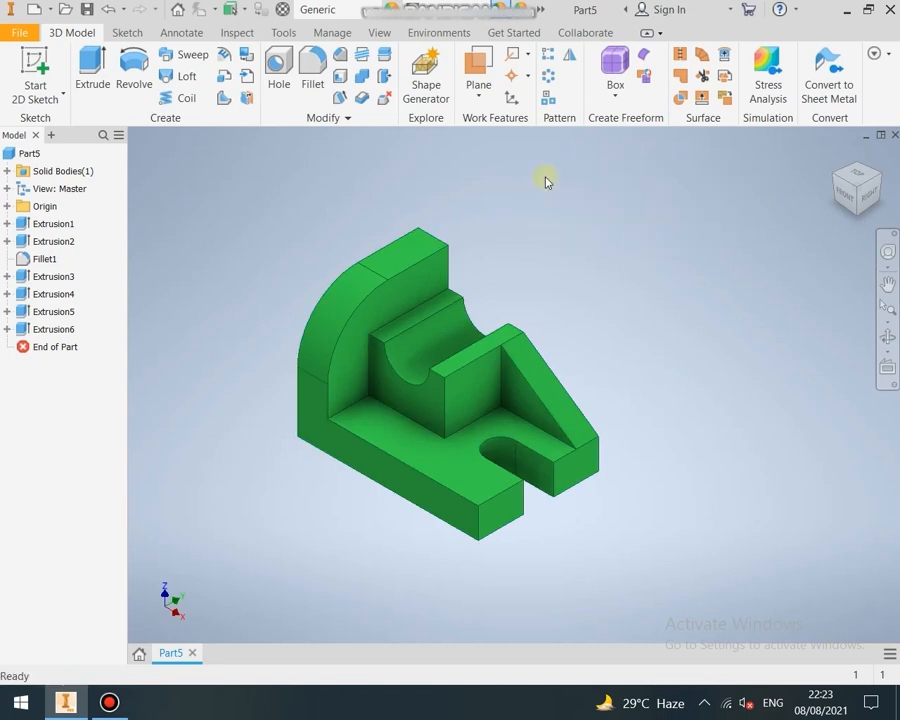
Step: Display the part with ground reflections and Default IBL lighting in the Shaded with Edges visual style
click(380, 34)
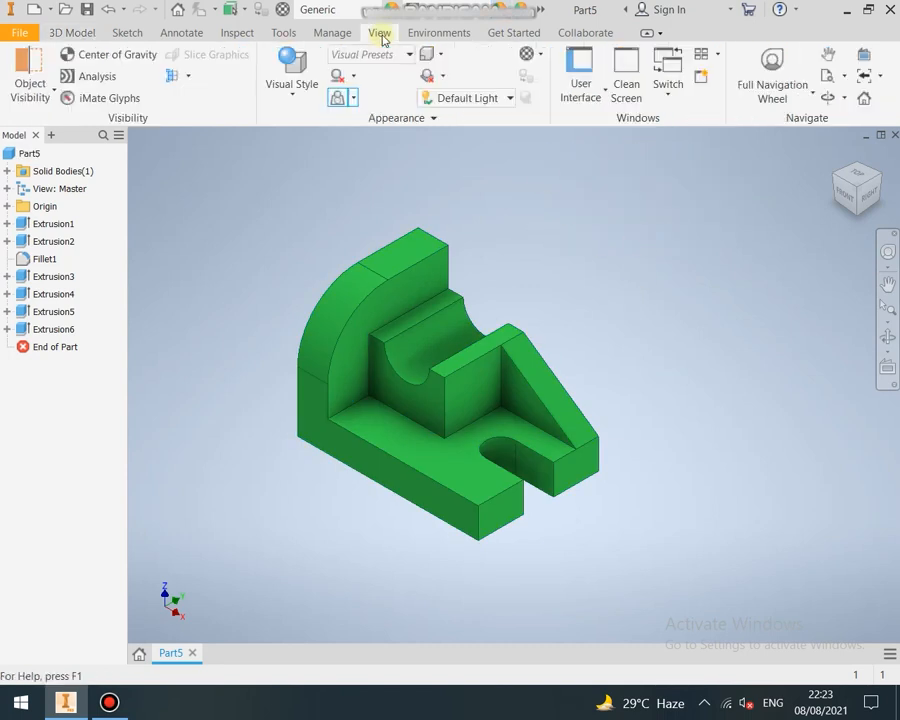
click(339, 78)
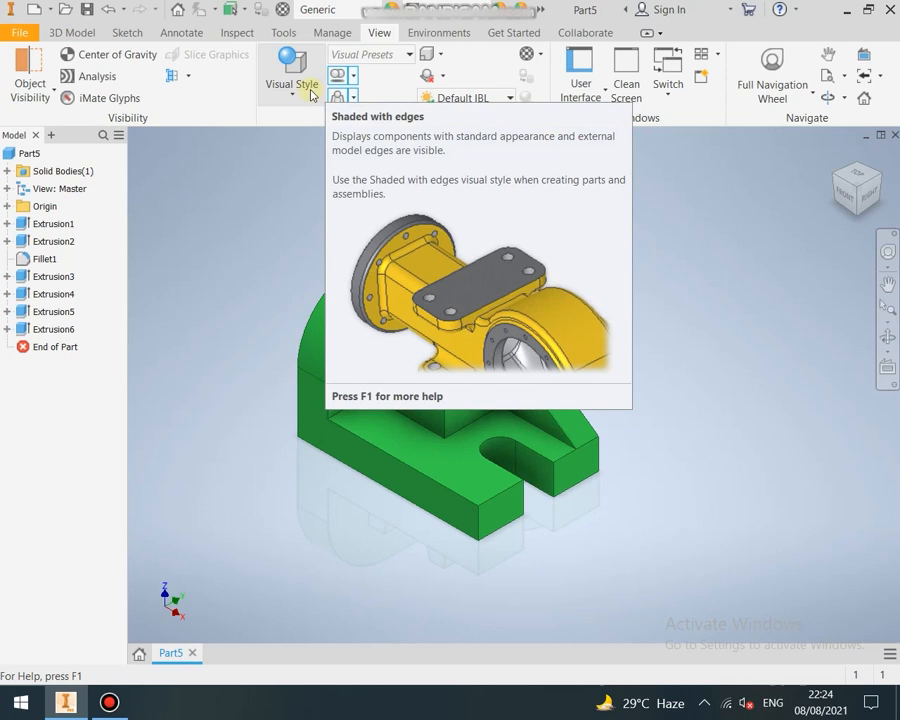
click(311, 90)
click(324, 196)
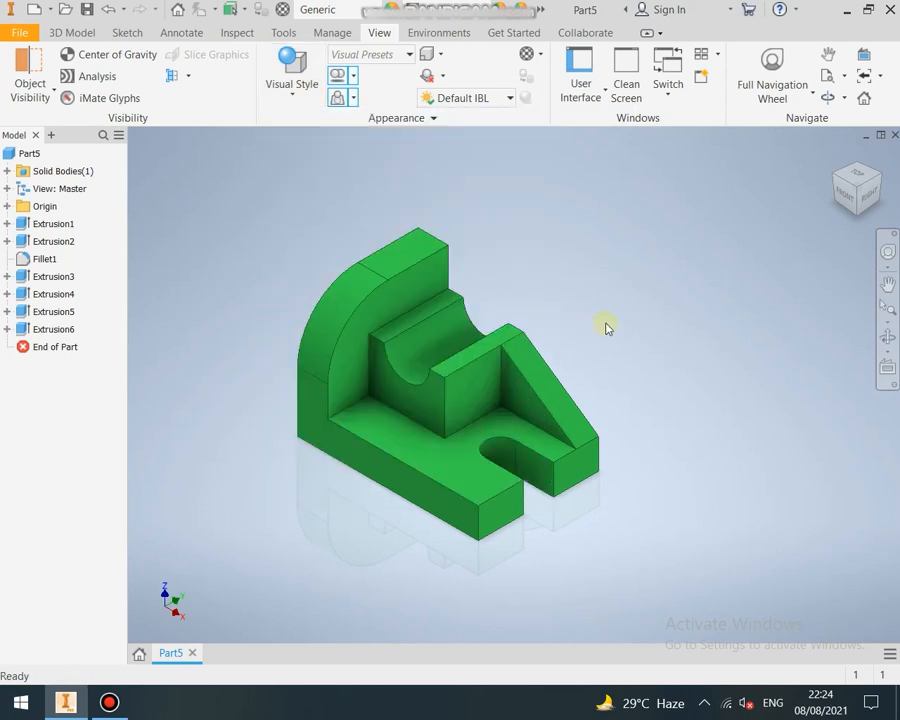
scroll(311, 519, up, 3)
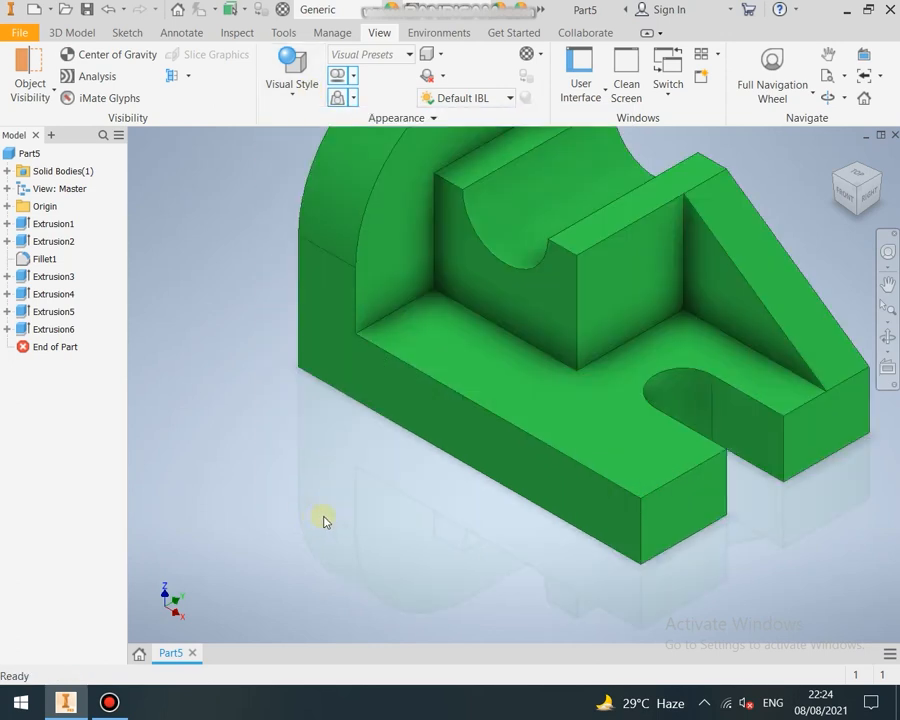
scroll(277, 376, down, 3)
middle_drag(277, 376, 301, 374)
drag(323, 413, 832, 414)
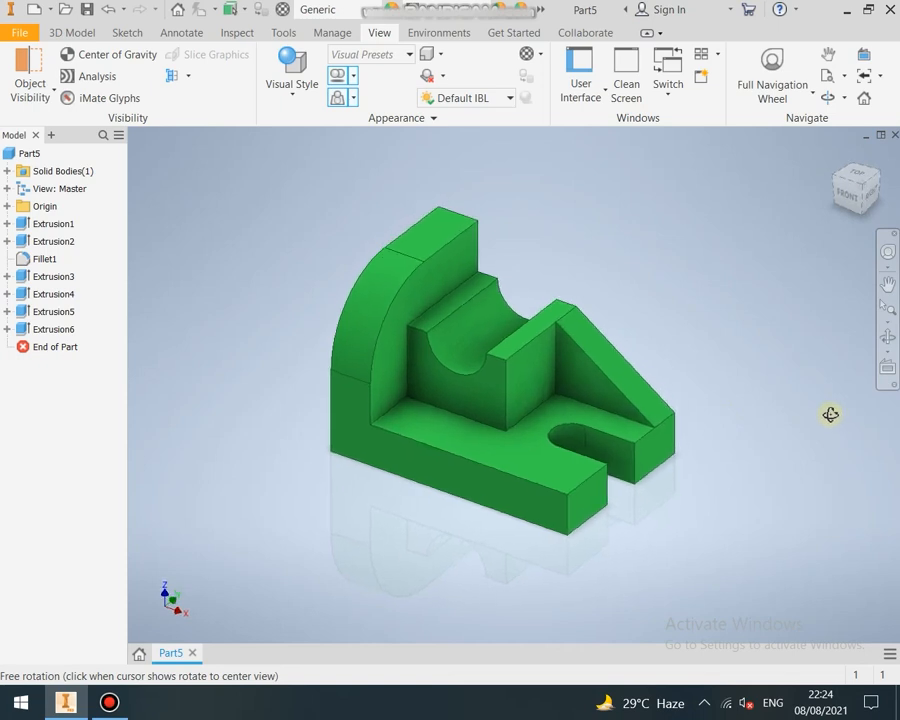